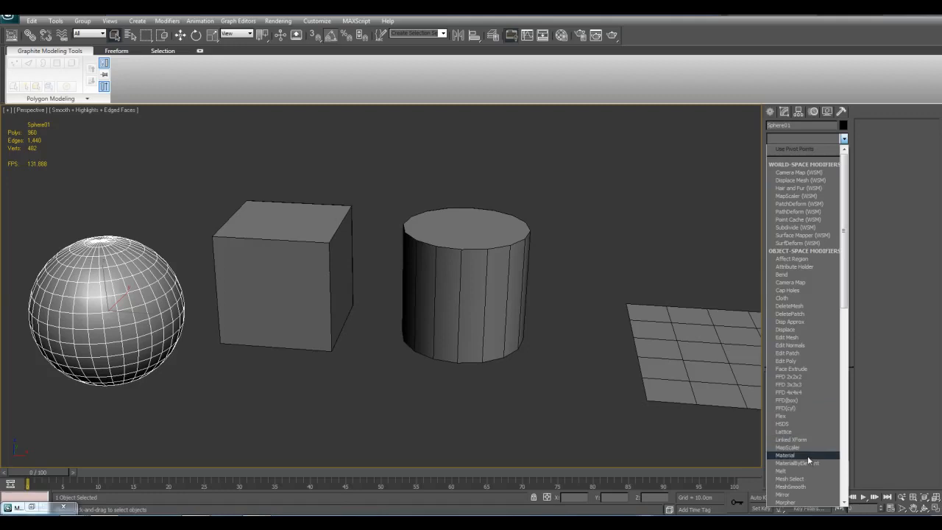
Step: Assign Material #54 to the plane and display its diffuse map in the shaded viewport without edged faces
left_click(593, 402)
left_click(674, 354)
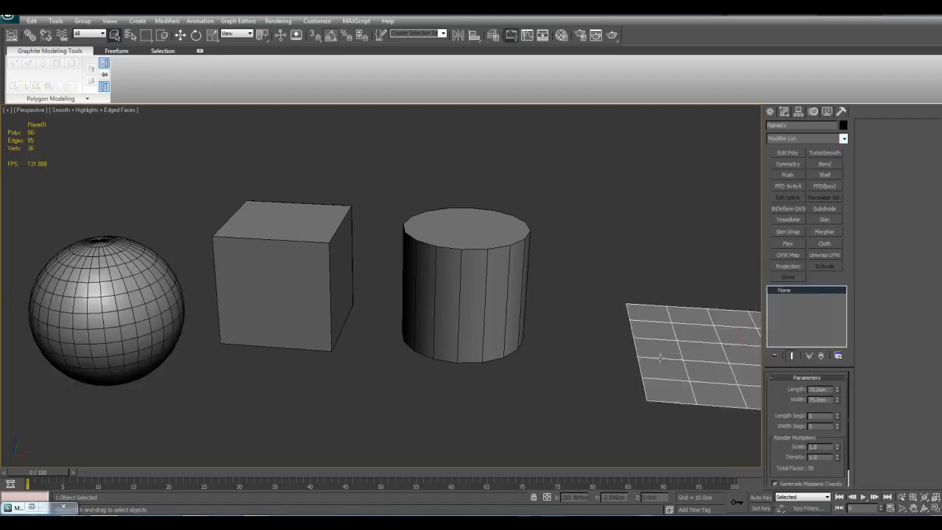
key("z")
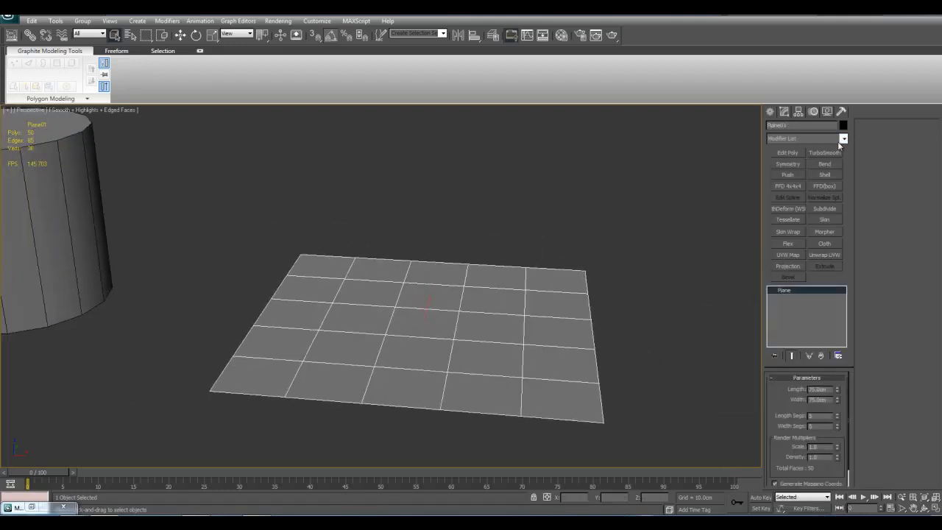
key("m")
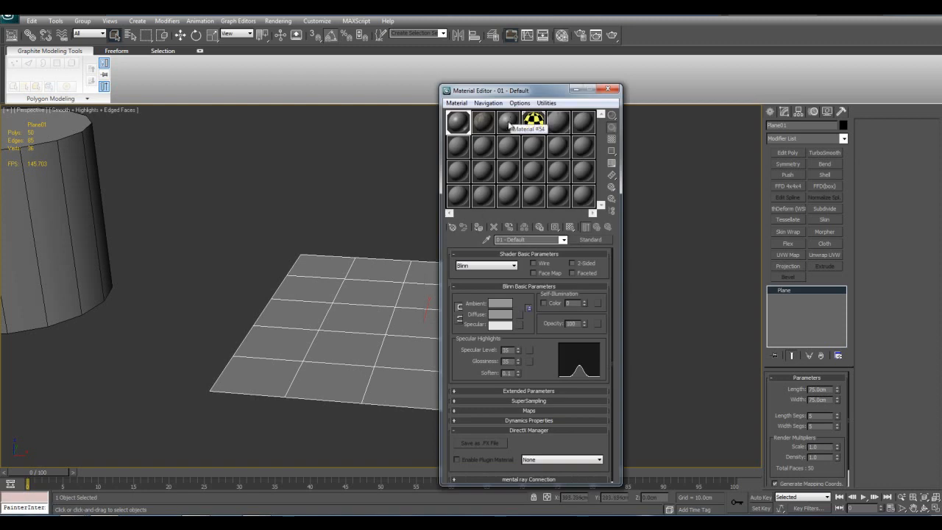
left_click(531, 123)
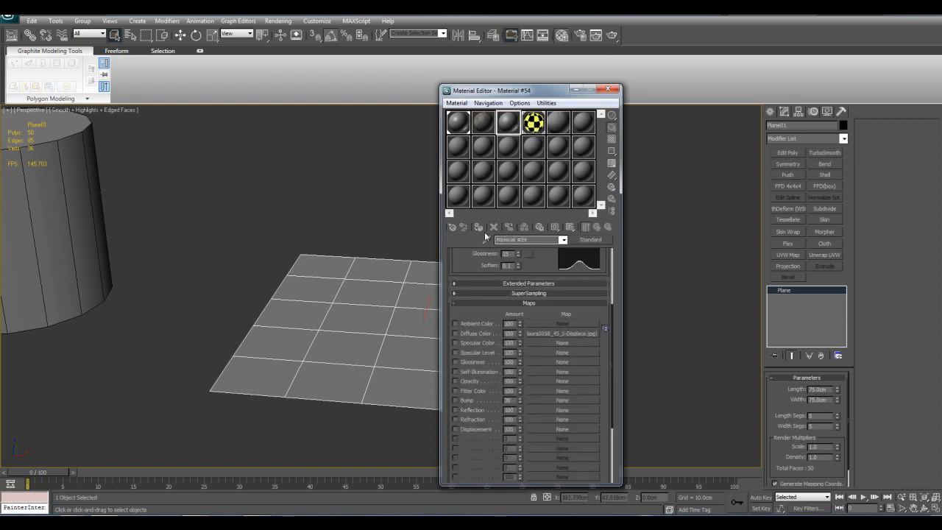
left_click(546, 333)
left_click(530, 229)
key("F4")
scroll(337, 225, "up", 5)
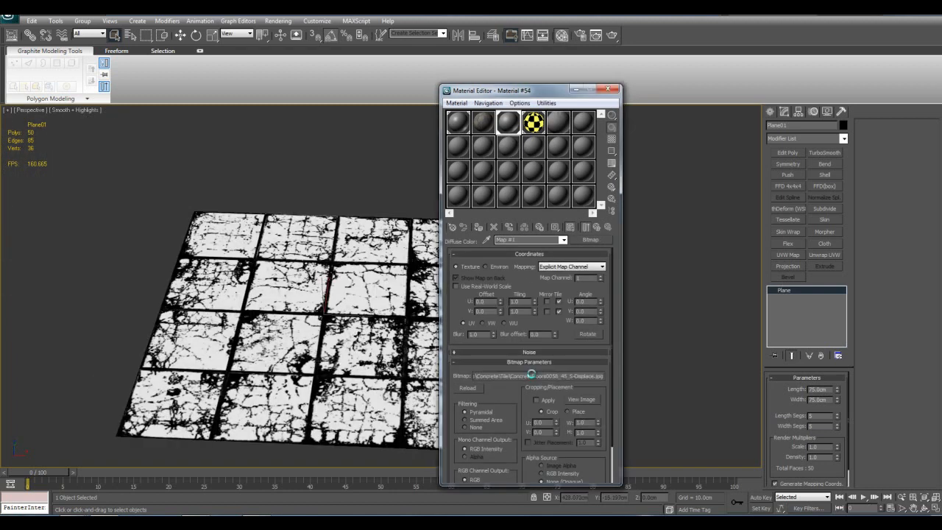
Step: Replace the diffuse map's bitmap with ConcreteFloors0058_45_S.jpg and move the Material Editor aside to uncover the plane
left_click(532, 375)
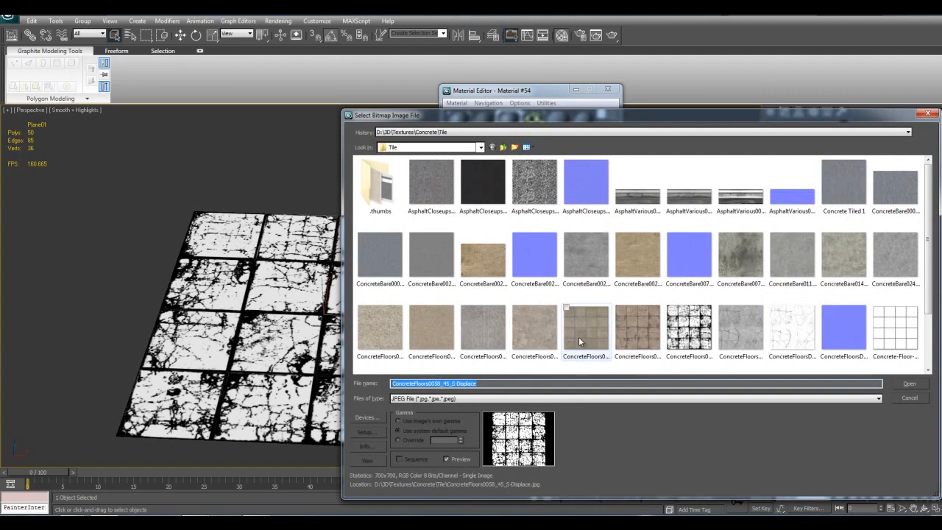
double_click(637, 335)
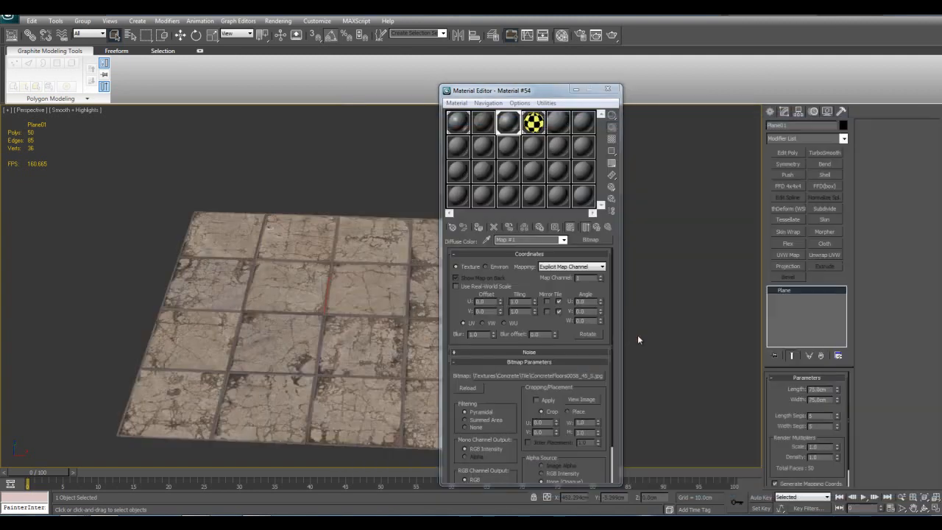
middle_click_drag(412, 264, 342, 254)
left_click_drag(528, 91, 600, 90)
middle_click_drag(368, 244, 446, 243)
key("F4")
key("F4")
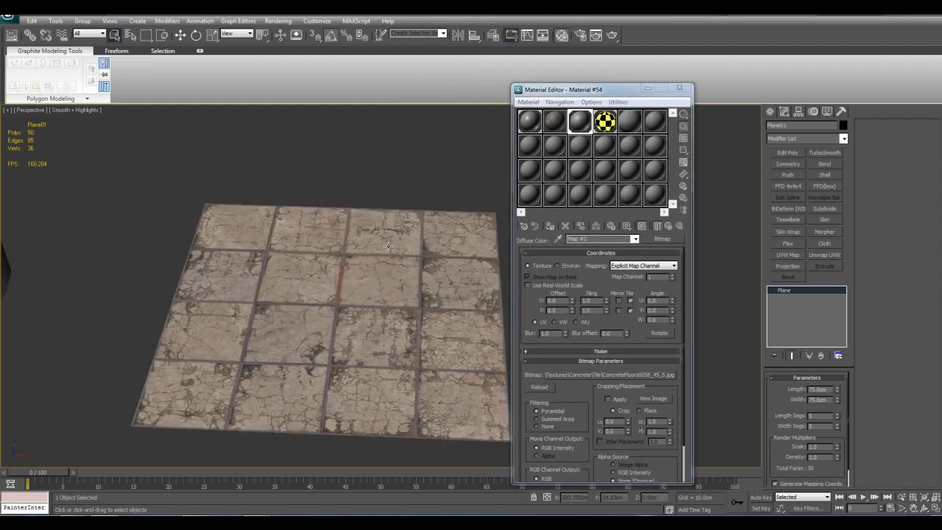
Step: Set the diffuse map's U and V tiling to 5 and check the tiles against the plane's edges
left_click(668, 227)
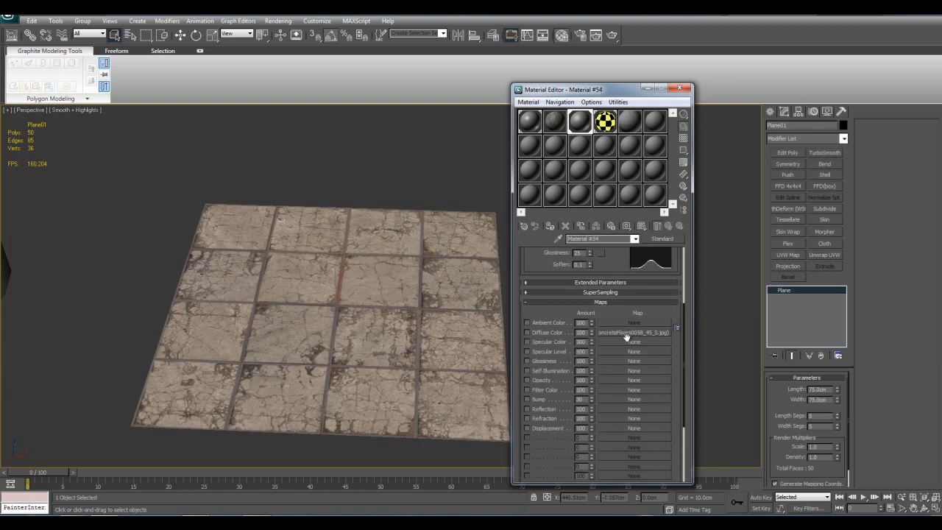
left_click(625, 334)
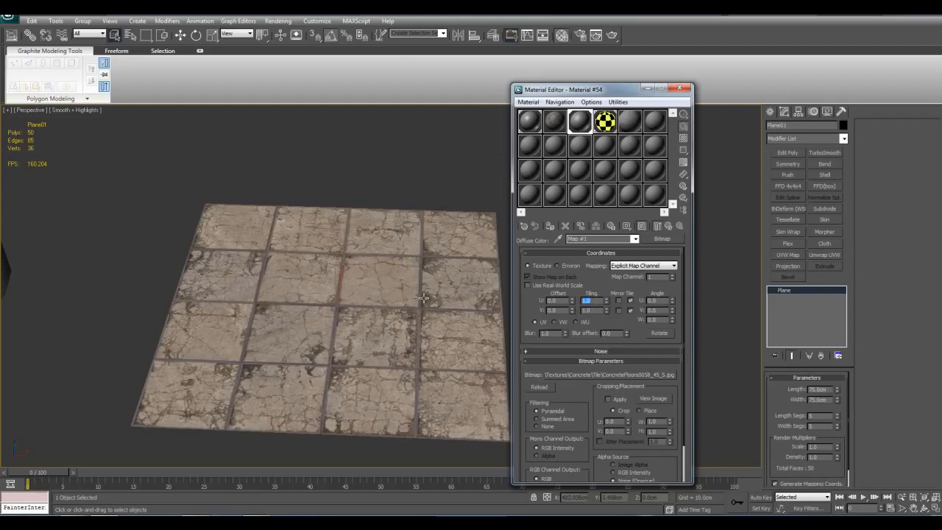
middle_click_drag(390, 295, 397, 295)
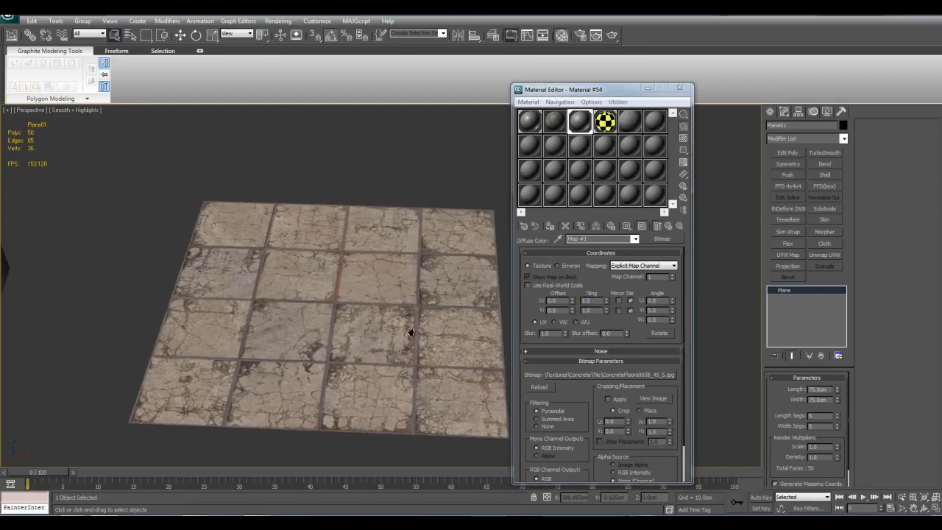
scroll(409, 333, "up", 3)
left_click_drag(589, 300, 484, 285)
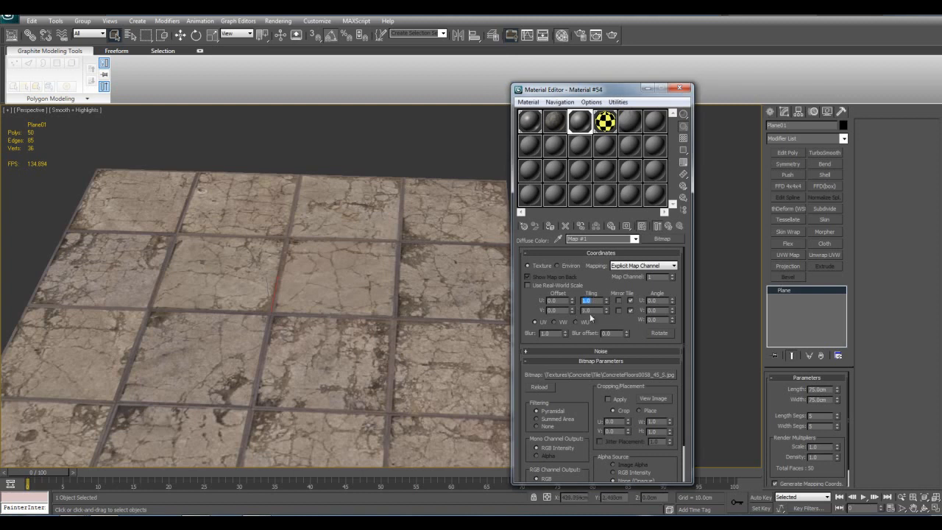
key("Tab")
type("5")
key("Return")
scroll(333, 304, "up", 2)
scroll(333, 304, "down", 6)
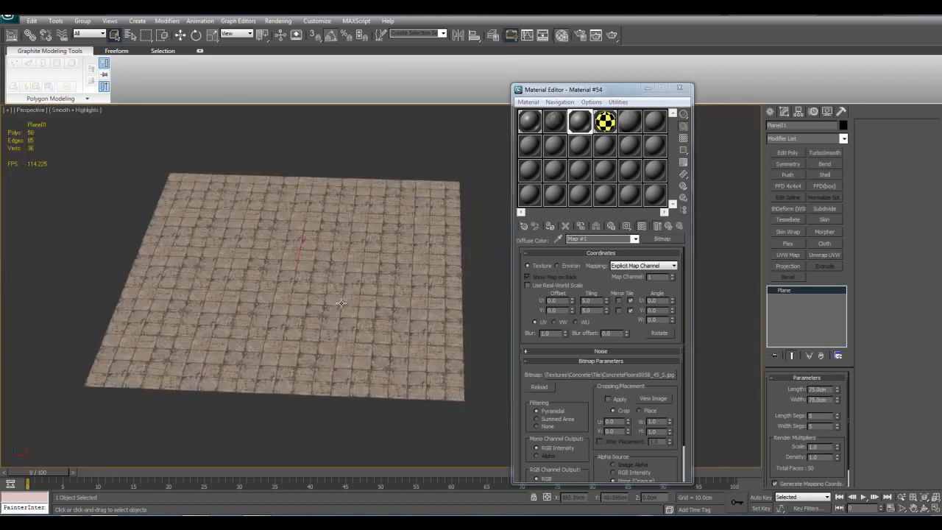
scroll(342, 297, "up", 3)
key("F4")
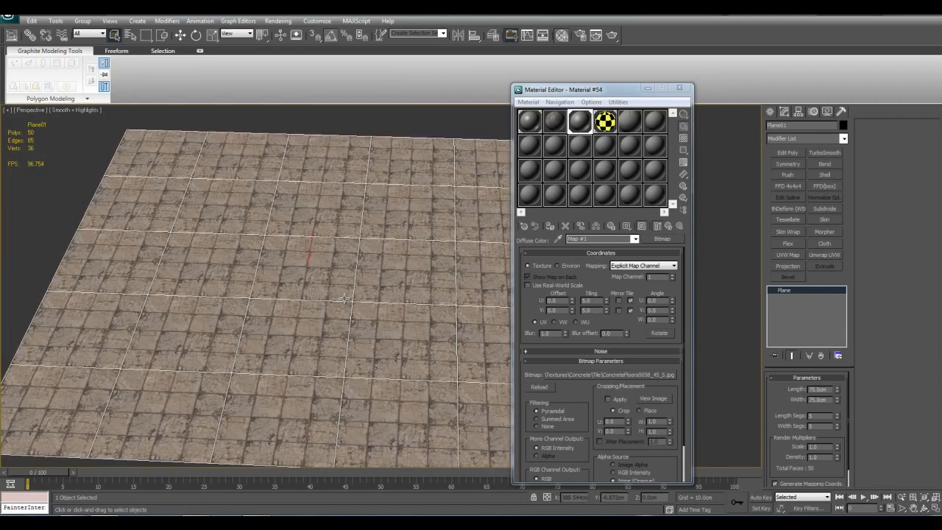
key("F4")
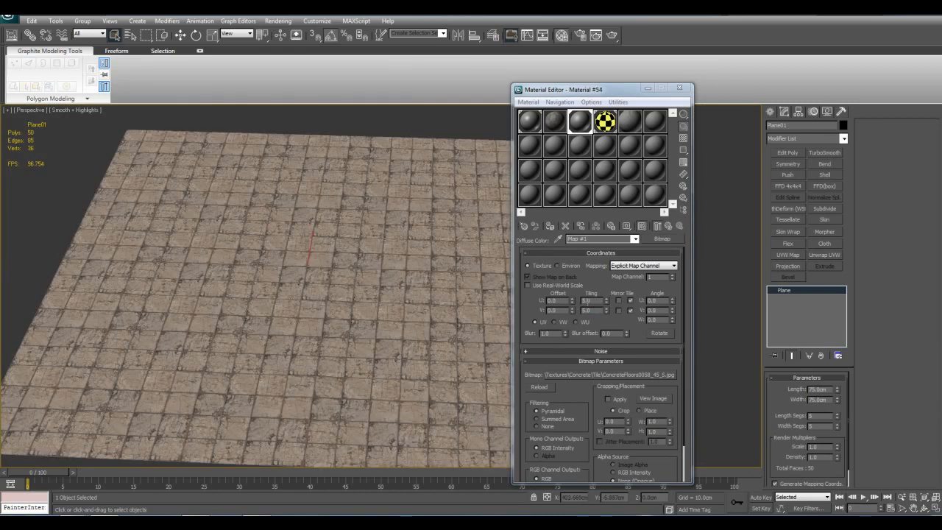
Step: Set the diffuse map's U and V tiling back to 1
left_click_drag(594, 301, 566, 308)
key("Tab")
type("1")
key("Return")
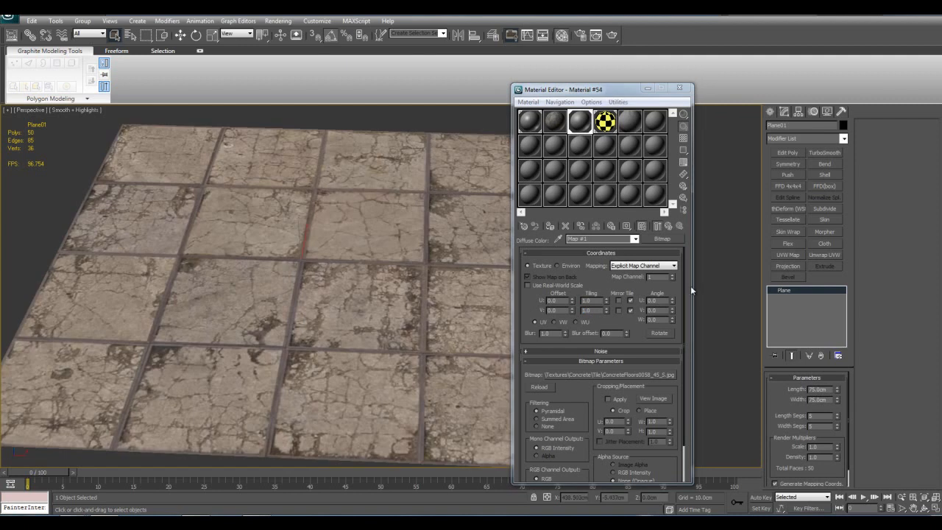
Step: Add the object-space MapScaler modifier to the plane and minimize the Material Editor
left_click(843, 140)
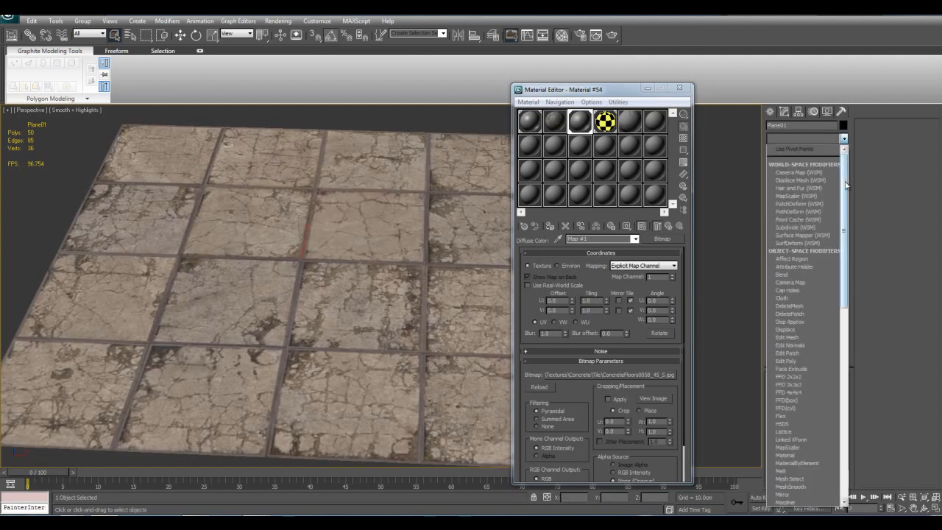
left_click_drag(845, 184, 833, 261)
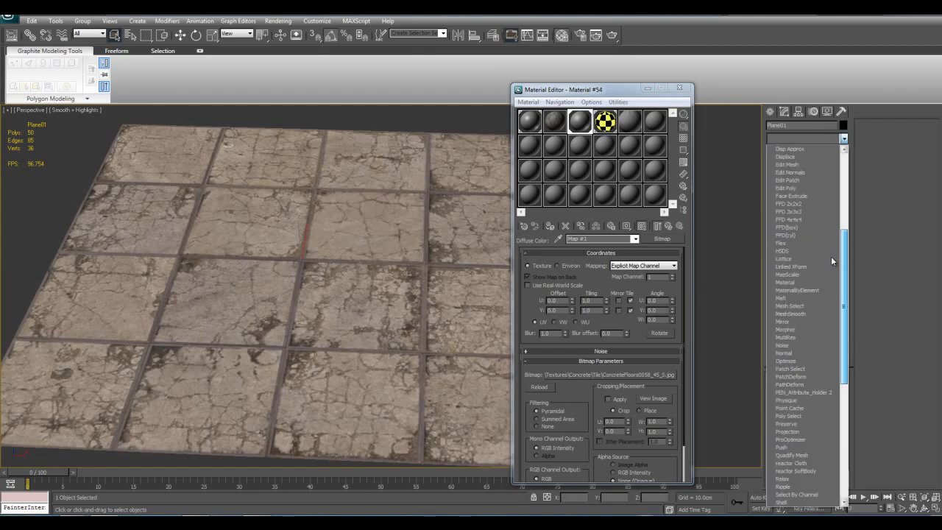
left_click(789, 275)
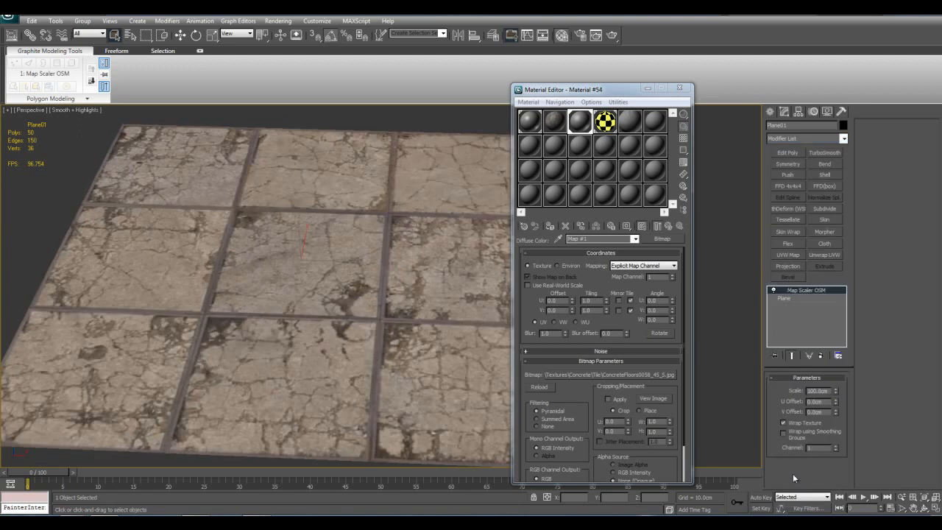
scroll(729, 309, "down", 3)
left_click(648, 88)
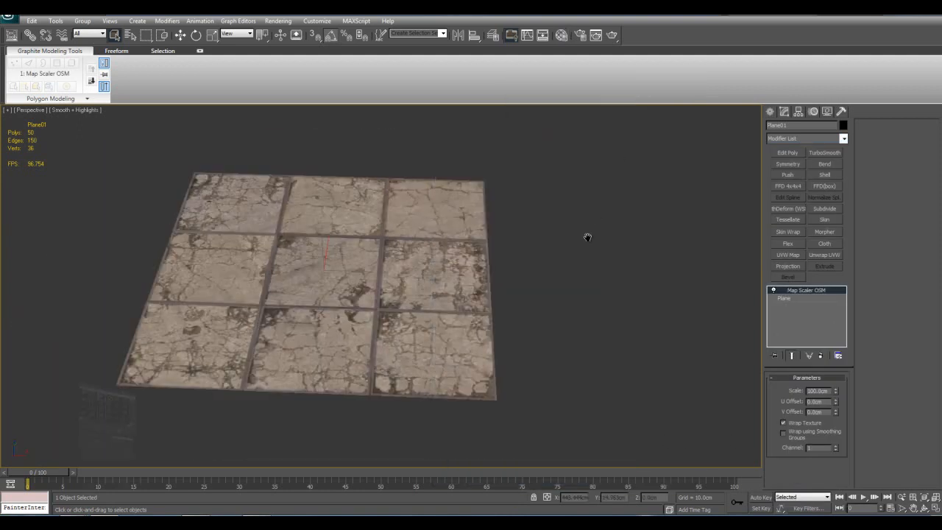
Step: Compare the plane's tile texture with the MapScaler modifier off and on, then against its edged faces
scroll(604, 228, "up", 2)
scroll(666, 322, "down", 2)
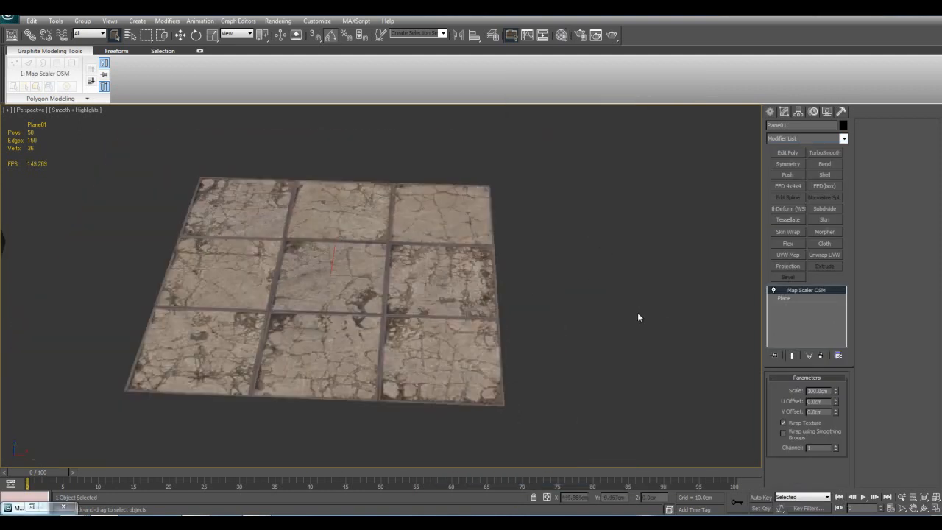
scroll(455, 239, "up", 2)
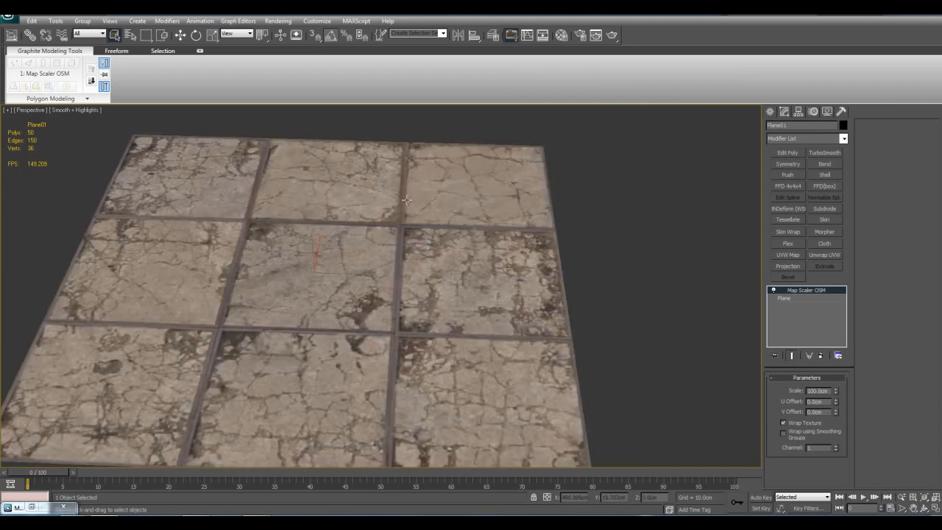
scroll(442, 273, "down", 2)
left_click(774, 291)
left_click(774, 291)
left_click(774, 291)
left_click(773, 291)
scroll(491, 311, "up", 3)
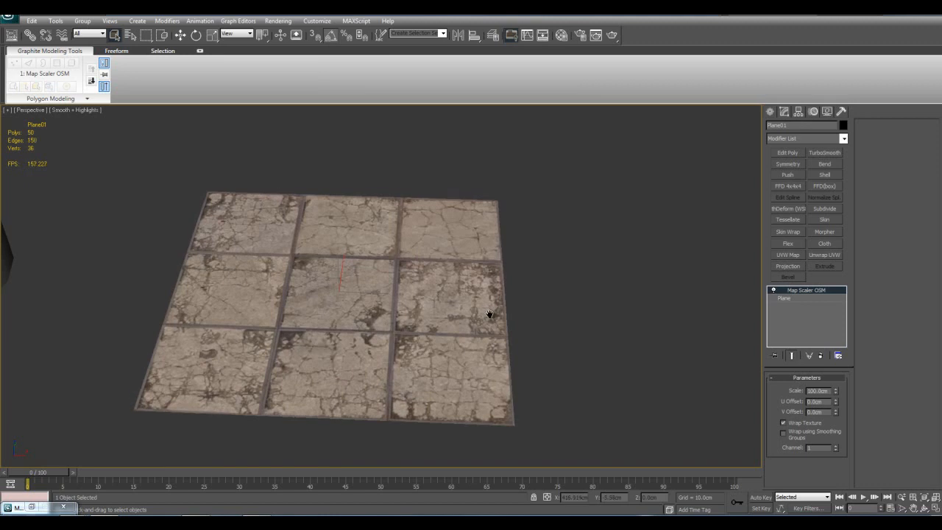
key("F4")
scroll(448, 326, "down", 3)
key("F4")
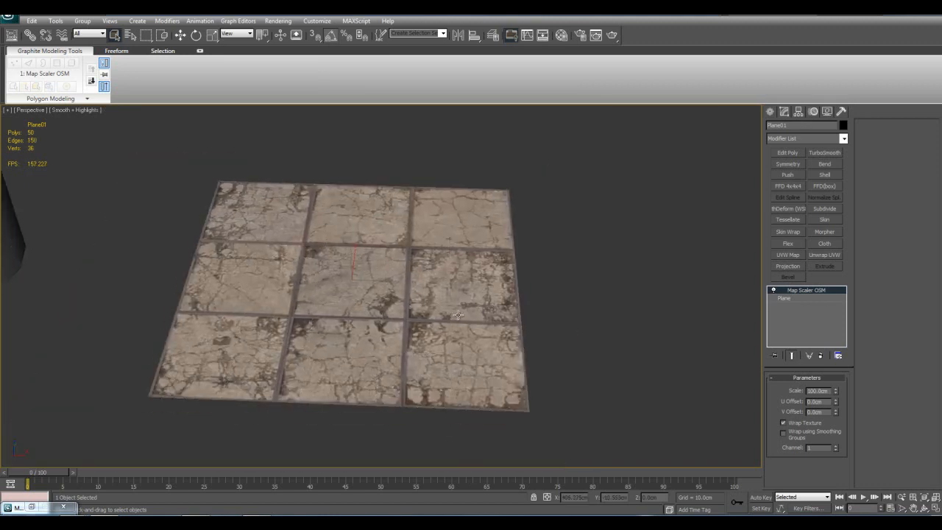
Step: Set the MapScaler scale on the plane to 30 cm
left_click_drag(836, 393, 831, 424)
middle_click_drag(638, 356, 632, 368)
scroll(631, 366, "up", 4)
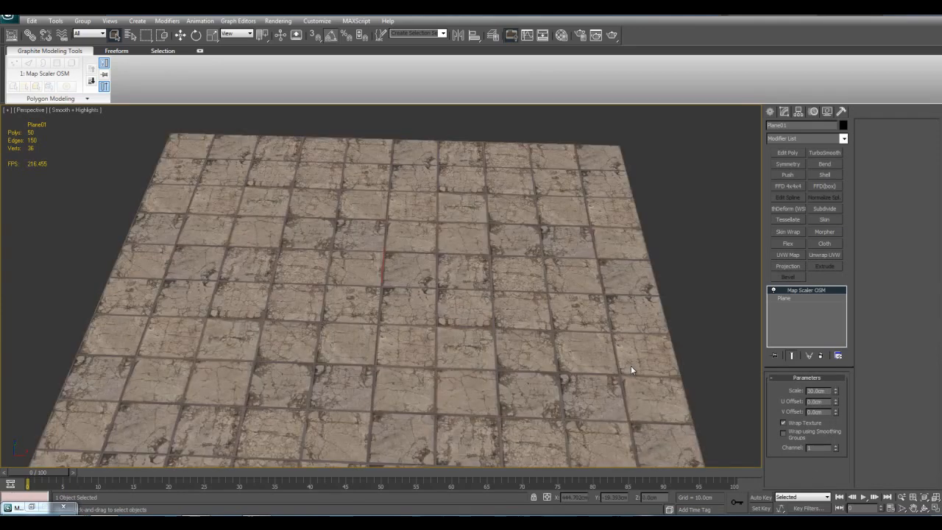
scroll(590, 350, "down", 3)
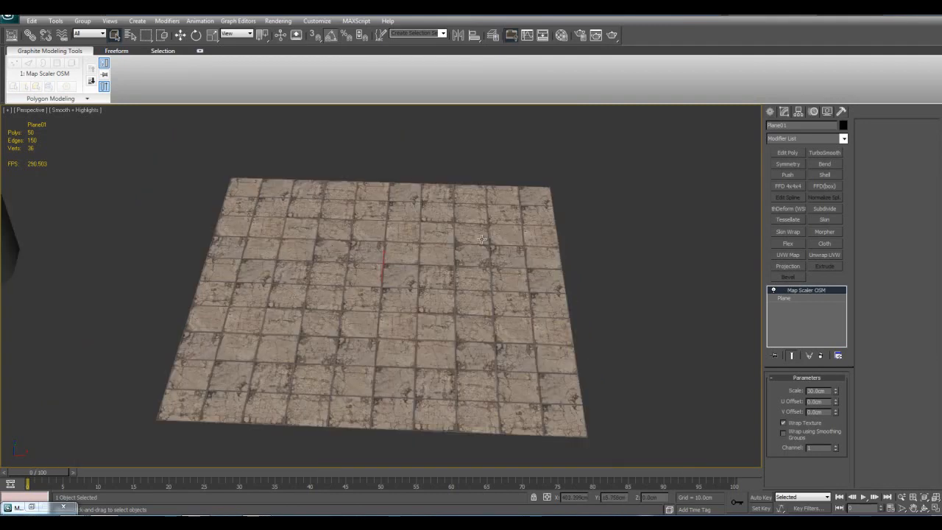
scroll(307, 282, "down", 6)
Step: Examine the plane's scaled tile texture up close and alongside the sphere, box and cylinder
left_click_drag(219, 196, 605, 401)
middle_click_drag(642, 357, 491, 360)
left_click(549, 311)
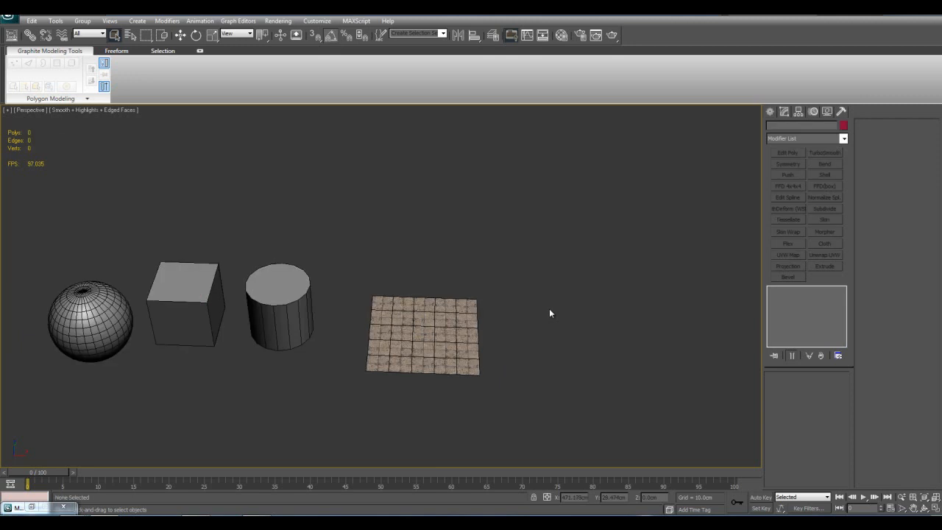
scroll(563, 296, "up", 2)
left_click(502, 297)
scroll(505, 297, "up", 5)
scroll(543, 278, "down", 5)
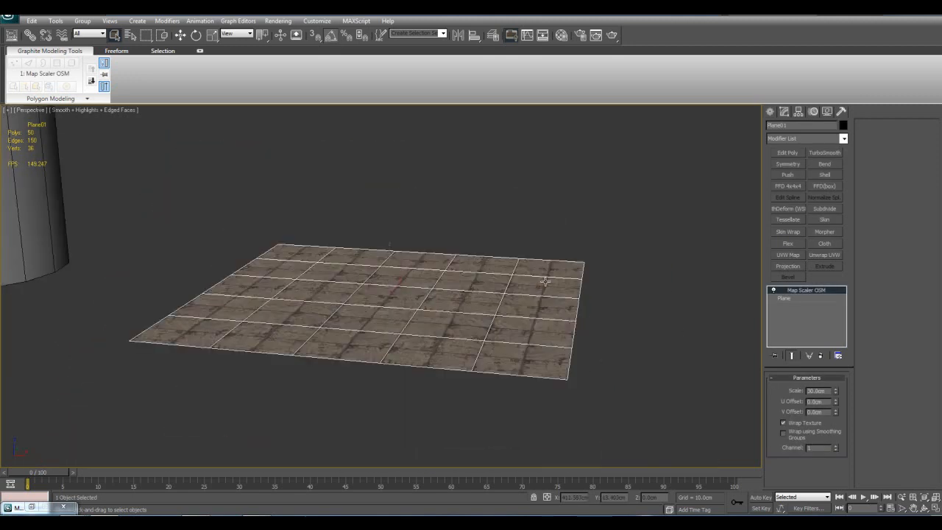
scroll(545, 282, "down", 4)
middle_click_drag(398, 272, 546, 312)
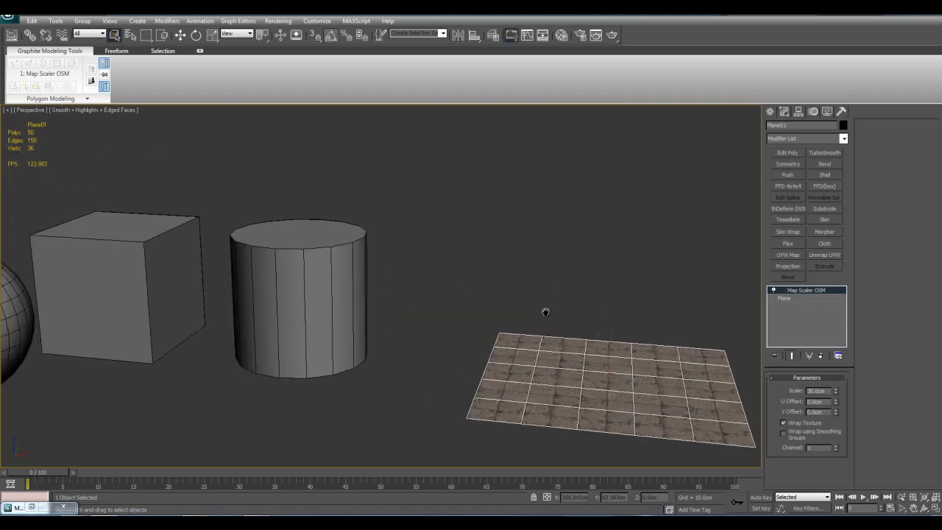
scroll(442, 302, "down", 3)
middle_click_drag(425, 290, 494, 306)
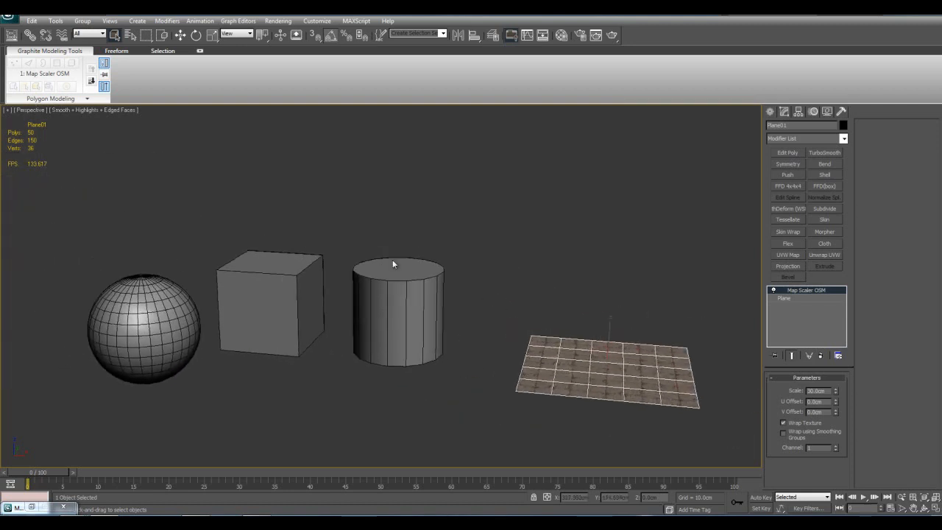
middle_click_drag(276, 291, 483, 338)
Step: Apply one TurboSmooth modifier to the sphere, box and cylinder together with 2 iterations
left_click_drag(174, 152, 522, 409)
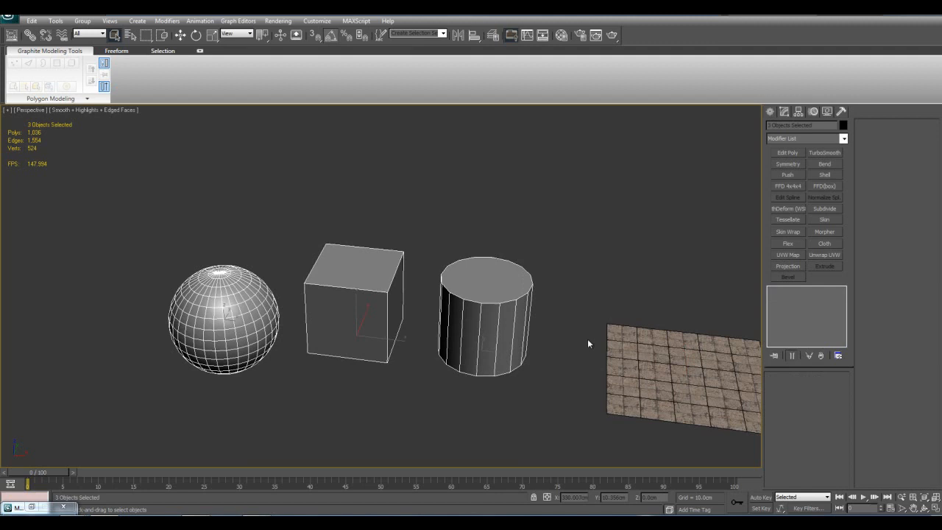
left_click(817, 154)
key("z")
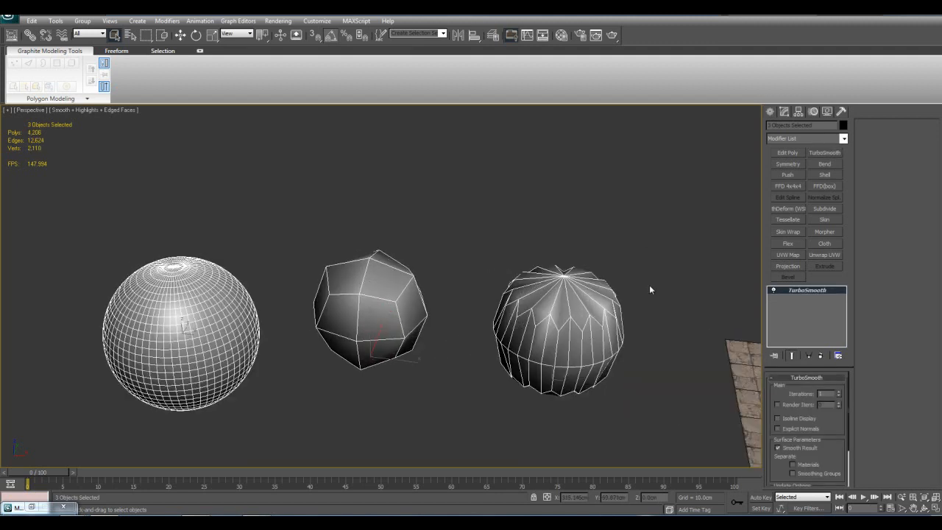
left_click(838, 393)
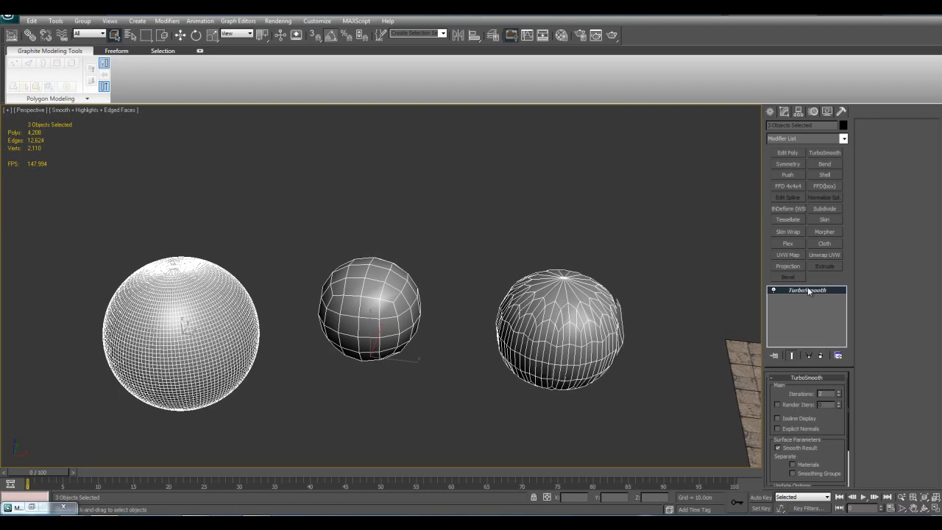
Step: Select the cylinder and switch its TurboSmooth modifier off and on to compare the smoothed and original shapes
left_click(699, 273)
middle_click_drag(698, 273, 532, 271)
left_click(471, 302)
scroll(649, 308, "up", 3)
middle_click_drag(630, 304, 656, 312)
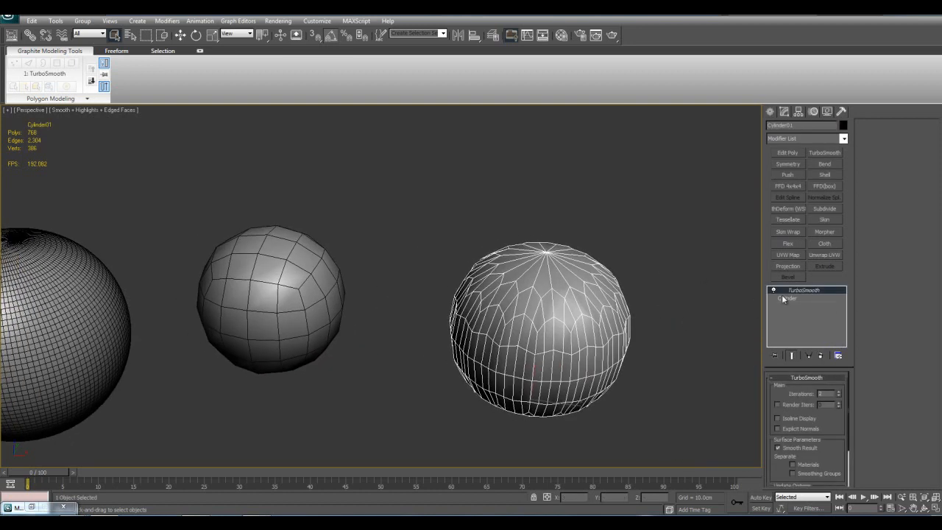
left_click(778, 291)
left_click(778, 290)
left_click(778, 291)
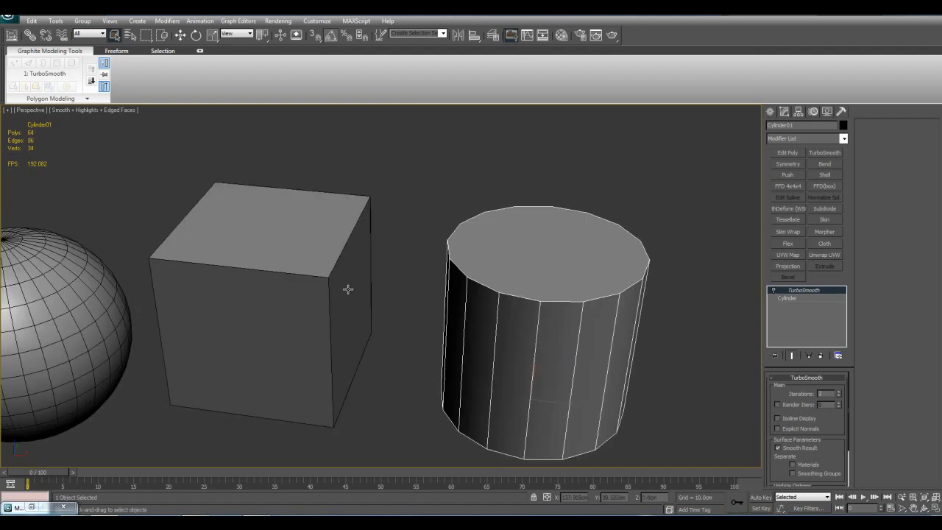
Step: Switch the cylinder's TurboSmooth back on with 0 iterations and select the sphere, box and cylinder to show the modifier they share
left_click(773, 291)
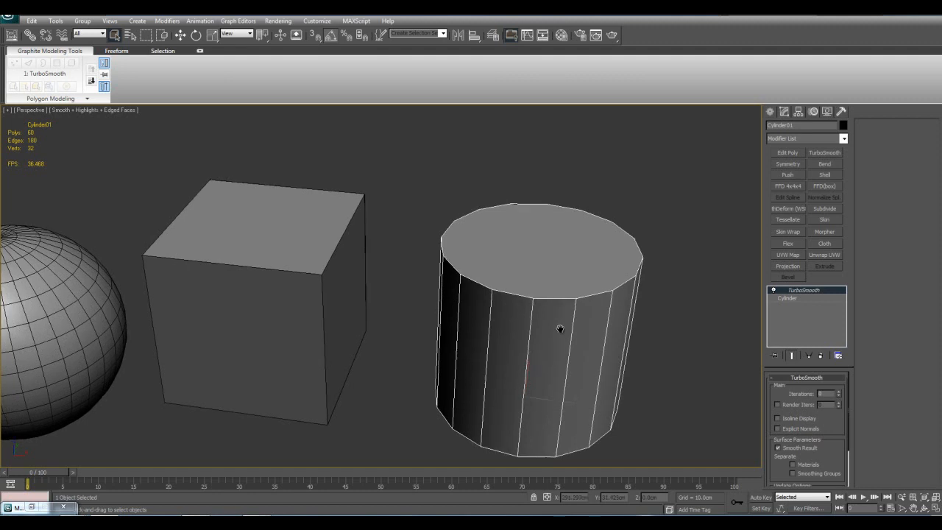
left_click_drag(167, 209, 277, 356)
middle_click_drag(305, 347, 335, 343)
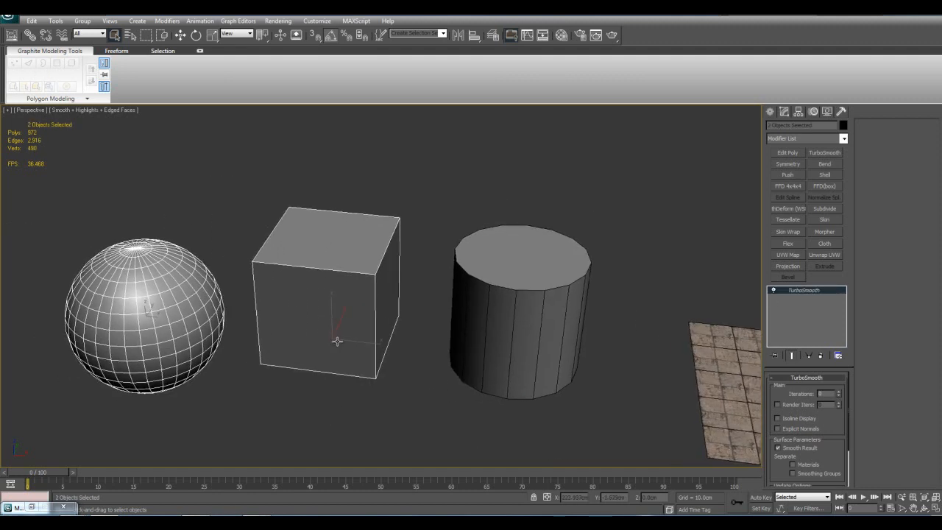
left_click(371, 415)
left_click_drag(143, 175, 599, 442)
middle_click_drag(572, 324, 575, 344)
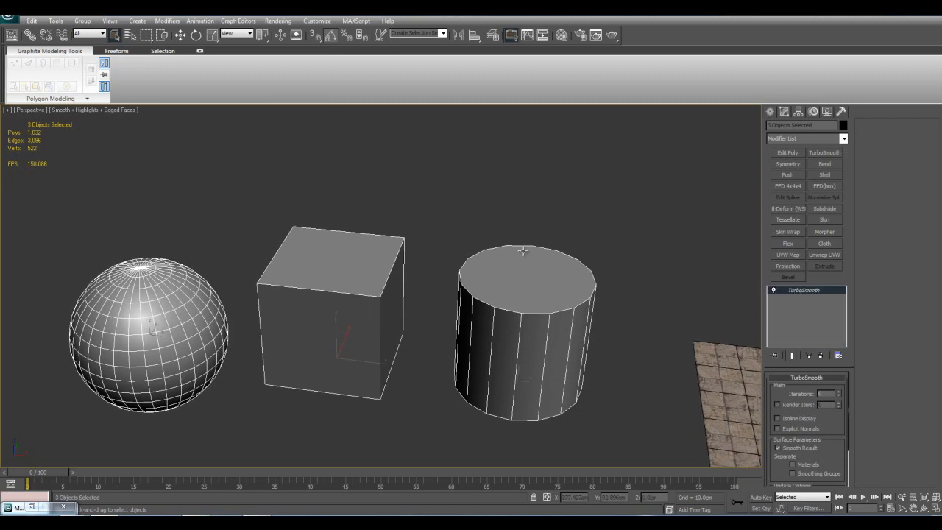
middle_click_drag(599, 282, 633, 284)
Step: Delete the TurboSmooth modifier from the sphere and box together
left_click(511, 204)
left_click_drag(200, 203, 392, 360)
right_click(797, 291)
left_click(809, 309)
Step: Copy the cylinder's TurboSmooth modifier and paste it as an instance onto the box
left_click(587, 272)
scroll(663, 303, "up", 2)
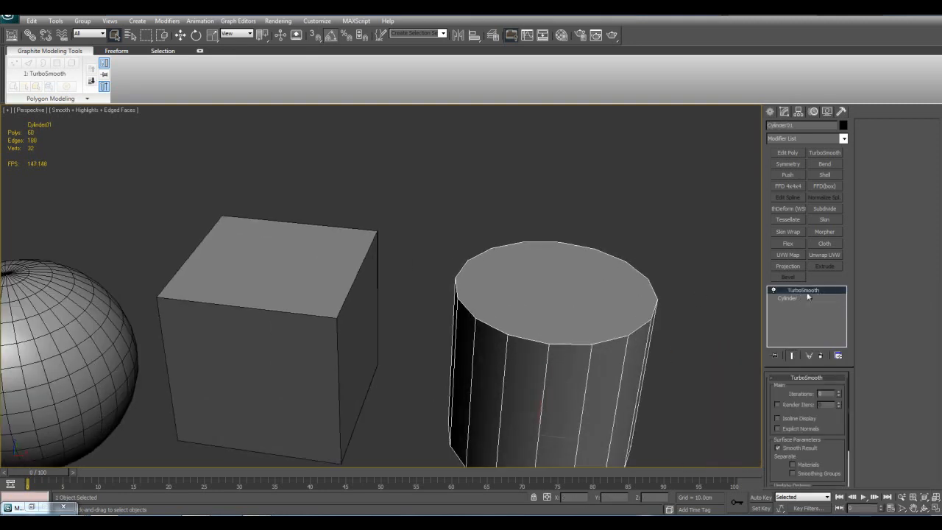
right_click(800, 291)
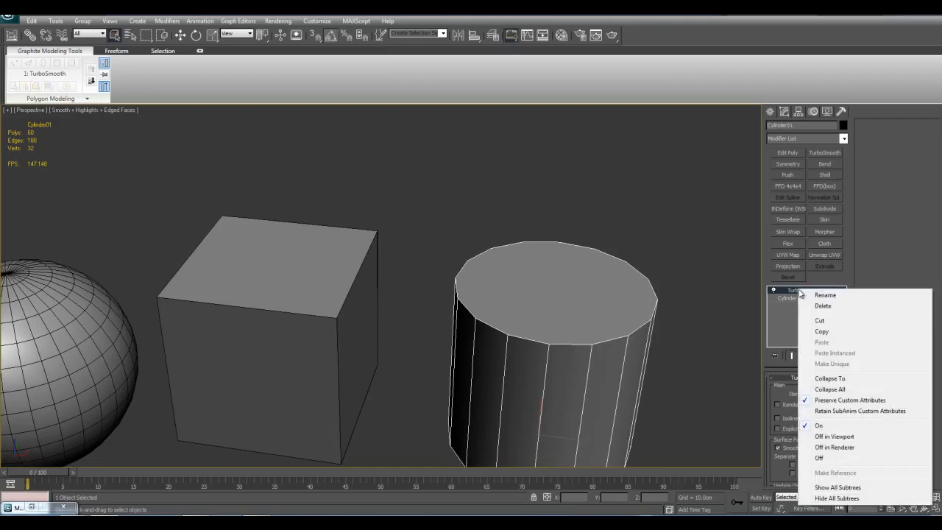
left_click(821, 333)
middle_click_drag(312, 303, 457, 295)
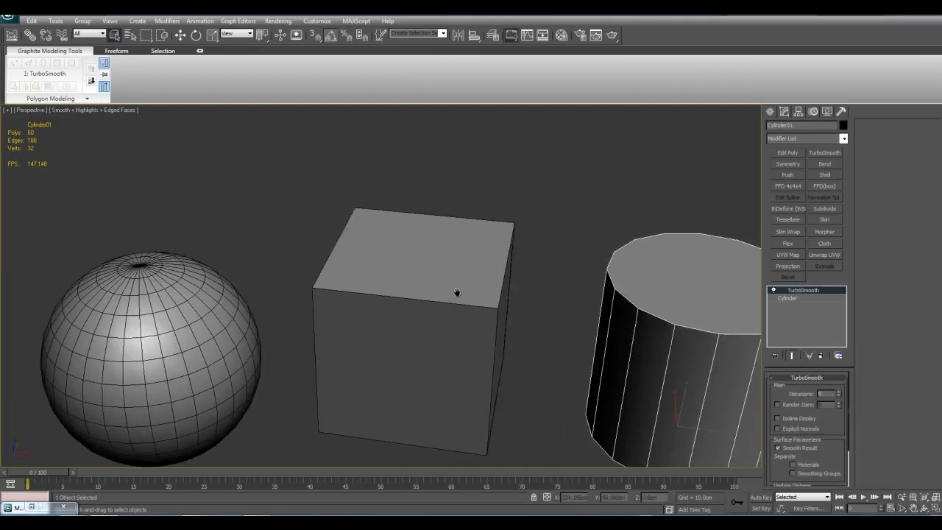
left_click(440, 280)
right_click(782, 293)
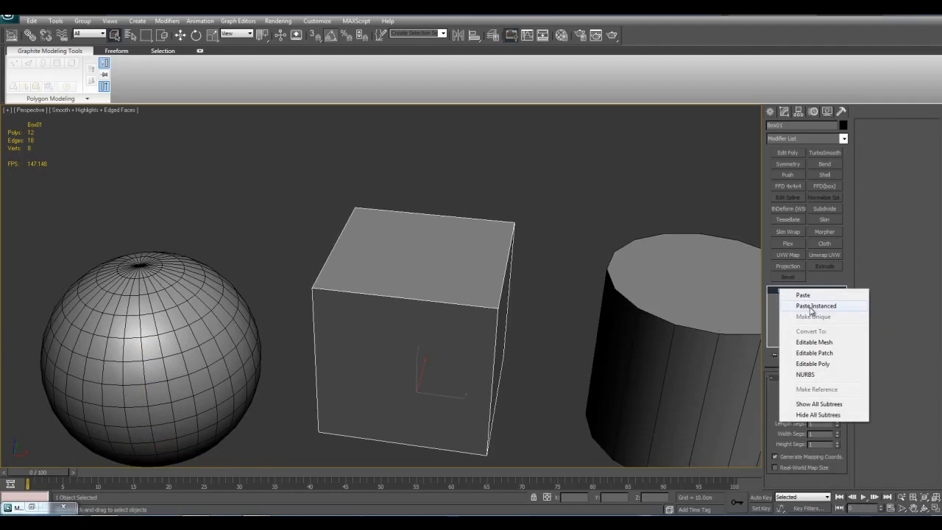
left_click(807, 306)
Step: Select the box and cylinder to show their shared TurboSmooth, and raise its iterations with only the box selected
scroll(557, 263, "up", 3)
middle_click_drag(606, 273, 477, 307)
scroll(477, 307, "down", 5)
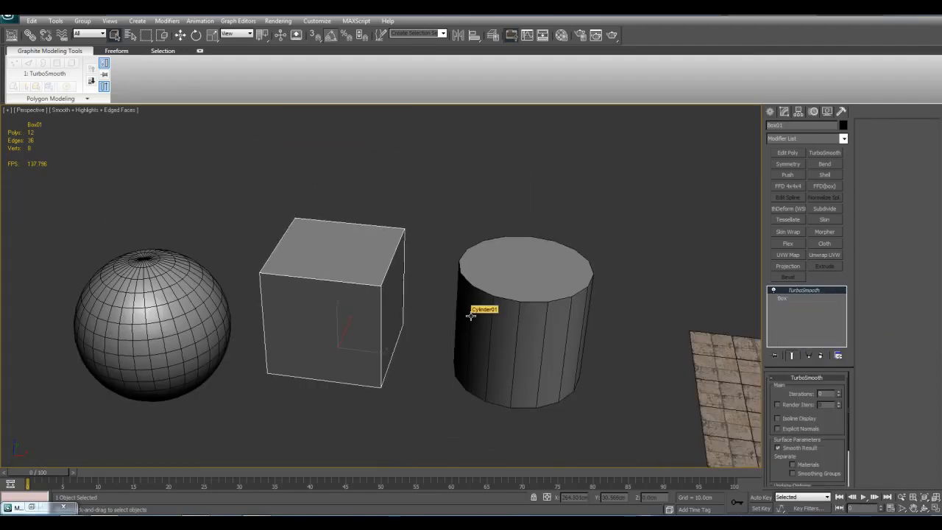
left_click_drag(335, 174, 558, 377)
scroll(559, 377, "up", 3)
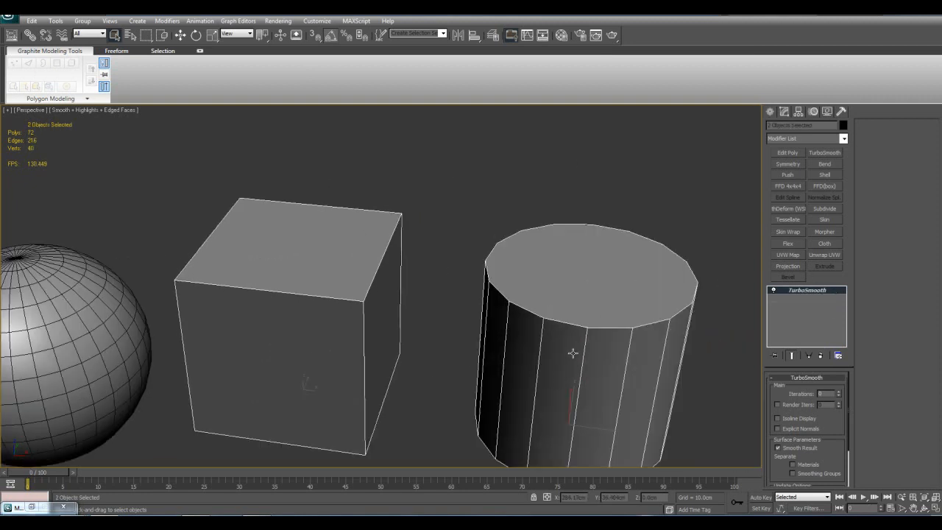
left_click(506, 229)
left_click(386, 277)
middle_click_drag(654, 345, 645, 325)
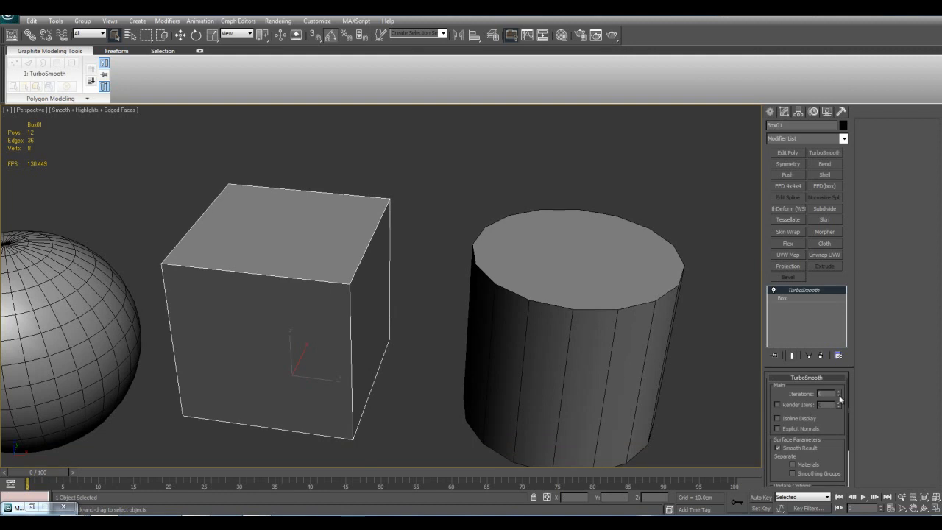
left_click(840, 394)
left_click(840, 394)
Step: Add the cylinder to the selected box and delete the instanced TurboSmooth from both
left_click(640, 318, "ctrl")
right_click(792, 292)
left_click(805, 310)
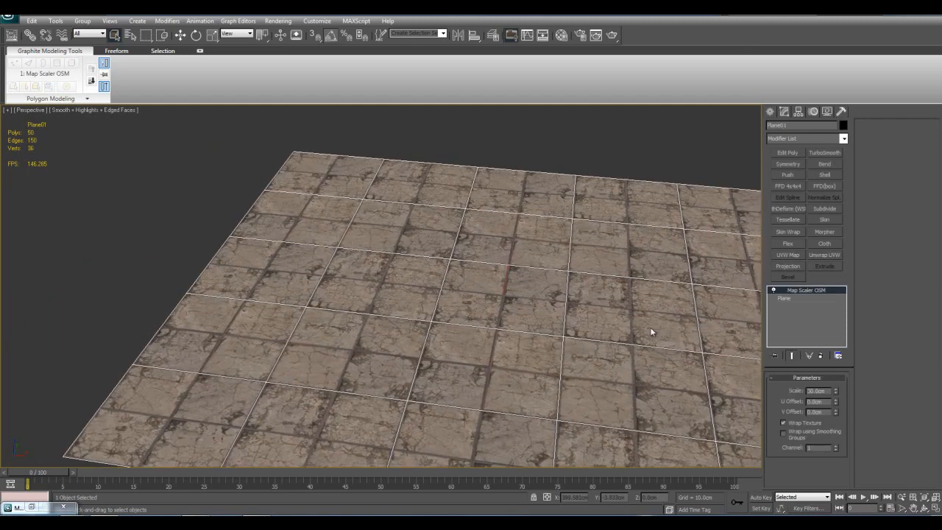
Step: Copy the plane's Map Scaler modifier and paste it as an instance onto the cylinder
scroll(654, 331, "down", 5)
middle_click_drag(524, 285, 669, 340)
right_click(802, 294)
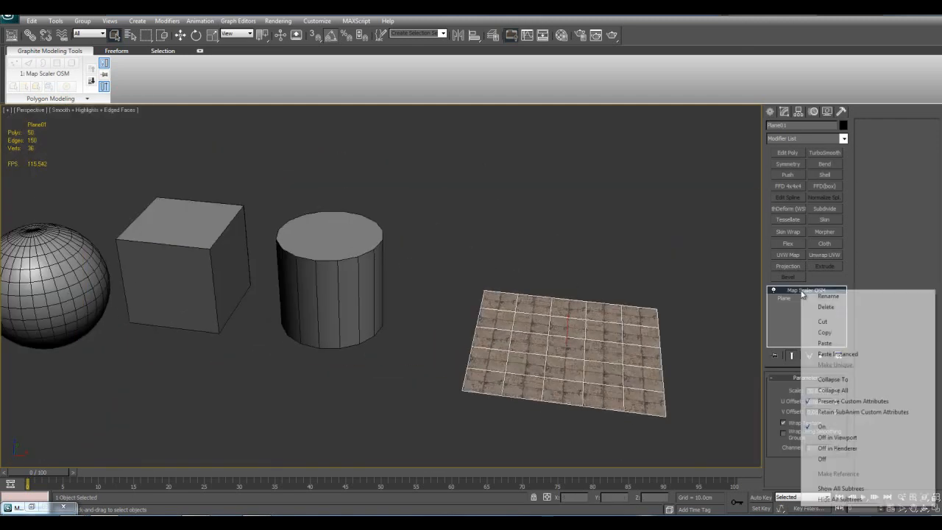
left_click(824, 333)
middle_click_drag(356, 260, 548, 303)
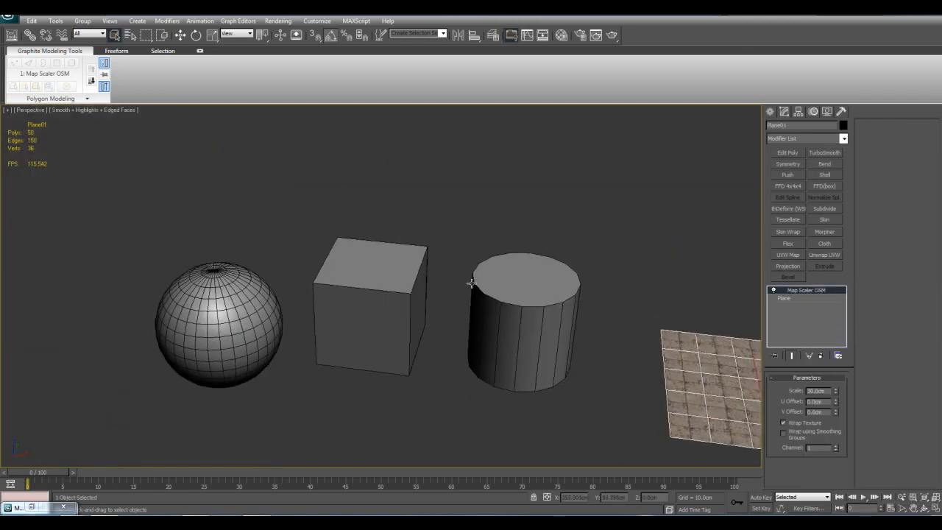
left_click_drag(216, 212, 526, 392)
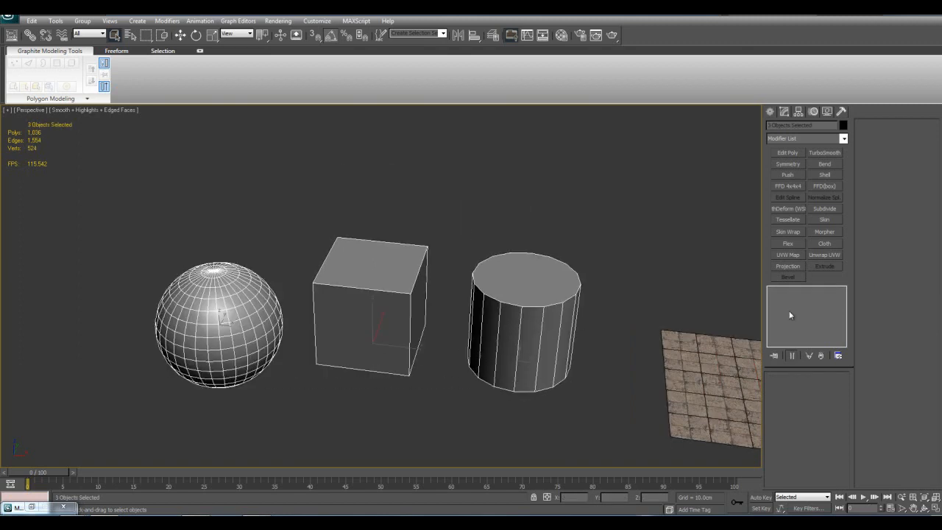
key("z")
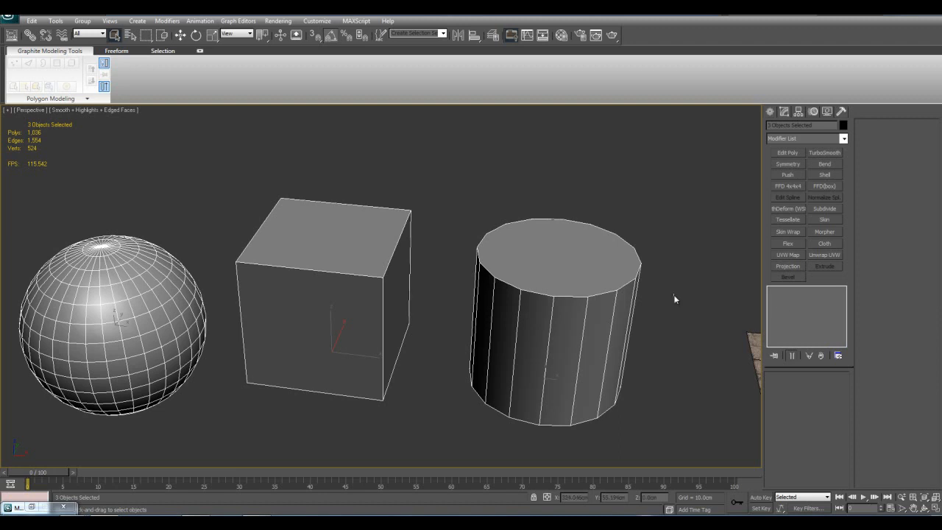
left_click(618, 317)
right_click(784, 294)
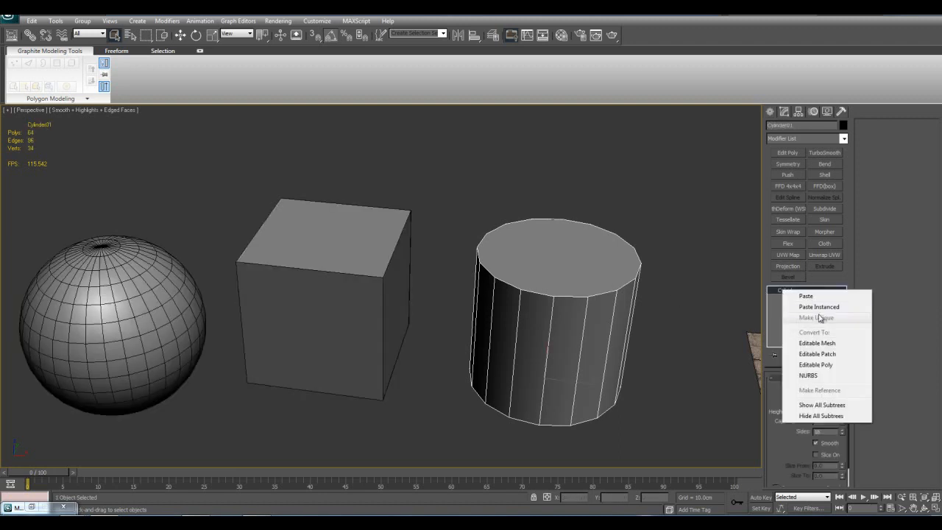
left_click(822, 308)
Step: Paste the copied Map Scaler as an instance onto the box and the sphere
middle_click_drag(533, 265, 577, 279)
left_click(442, 275)
right_click(784, 293)
left_click(805, 308)
middle_click_drag(481, 293, 637, 296)
left_click(302, 346)
right_click(791, 306)
left_click(805, 308)
Step: Select the sphere, box and cylinder and delete their shared Map Scaler modifier
scroll(431, 304, "down", 5)
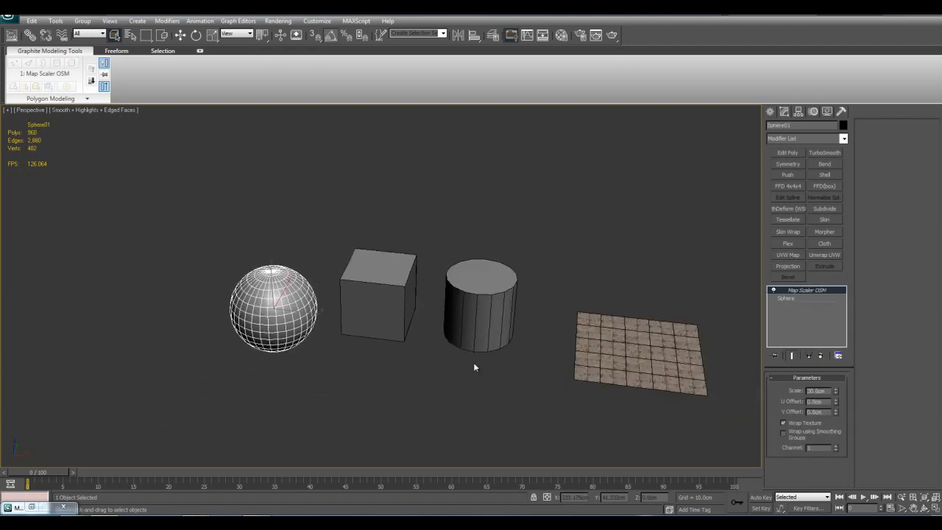
left_click_drag(277, 201, 506, 355)
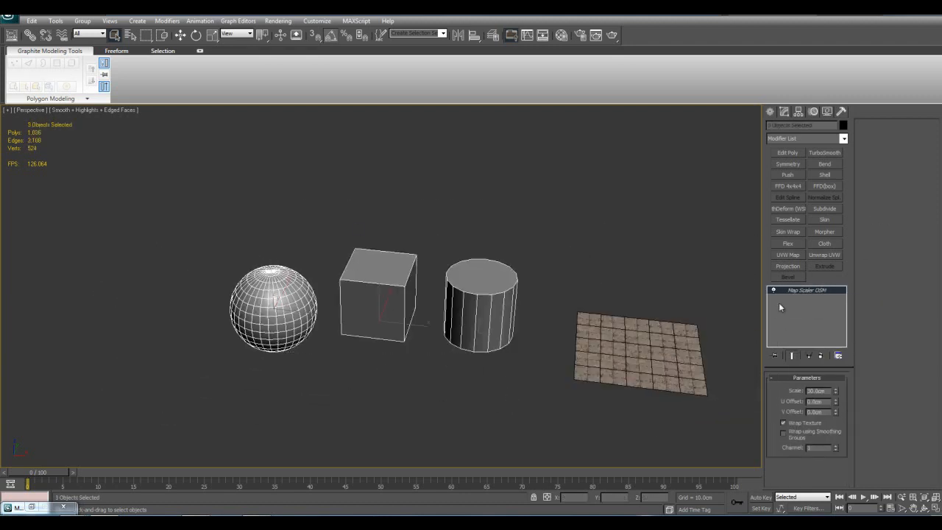
right_click(804, 291)
left_click(819, 310)
Step: Delete the Map Scaler modifier from the tiled plane
left_click(651, 351)
key("z")
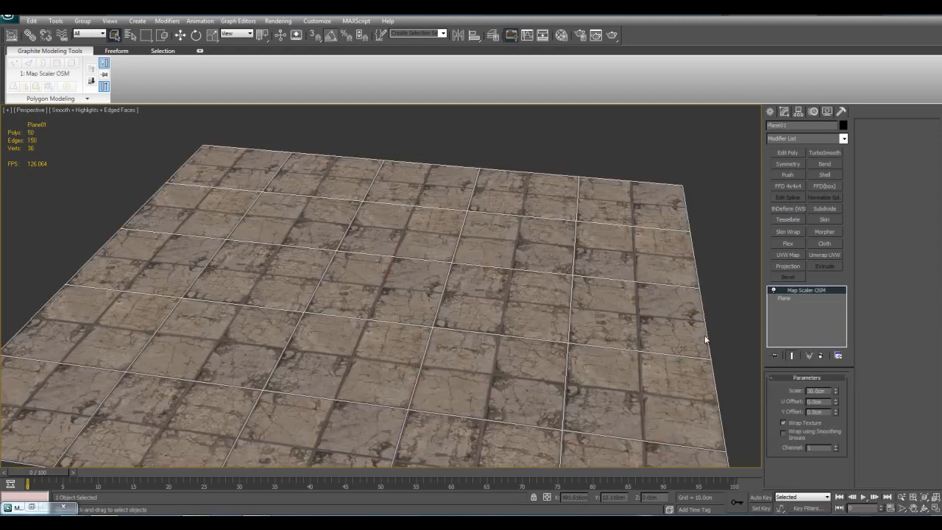
right_click(812, 291)
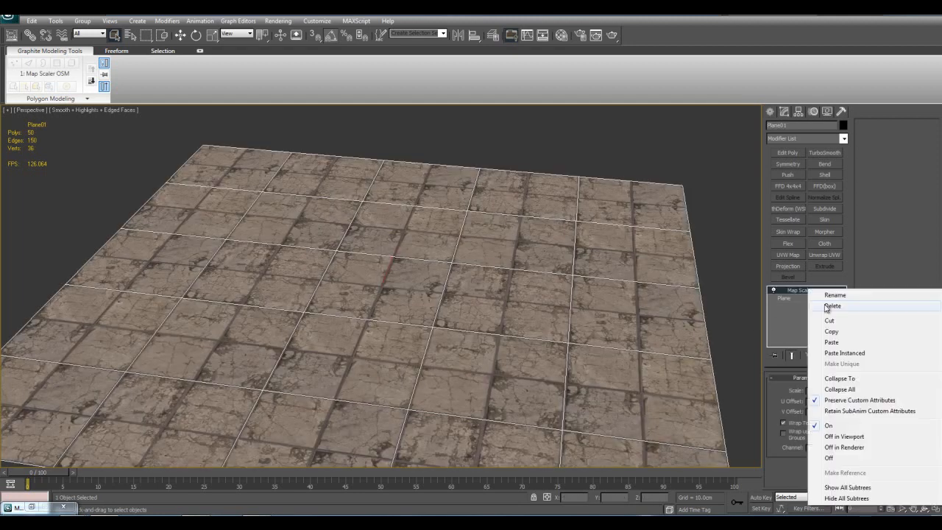
left_click(889, 285)
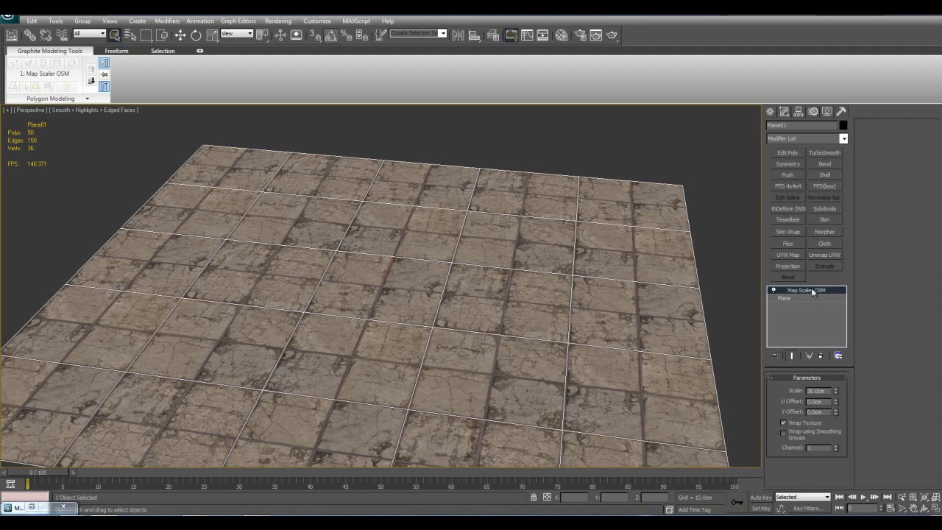
right_click(812, 289)
left_click(820, 305)
Step: Look up the Material modifier among the available modifiers without applying it to the plane
left_click(844, 138)
left_click_drag(849, 205, 848, 290)
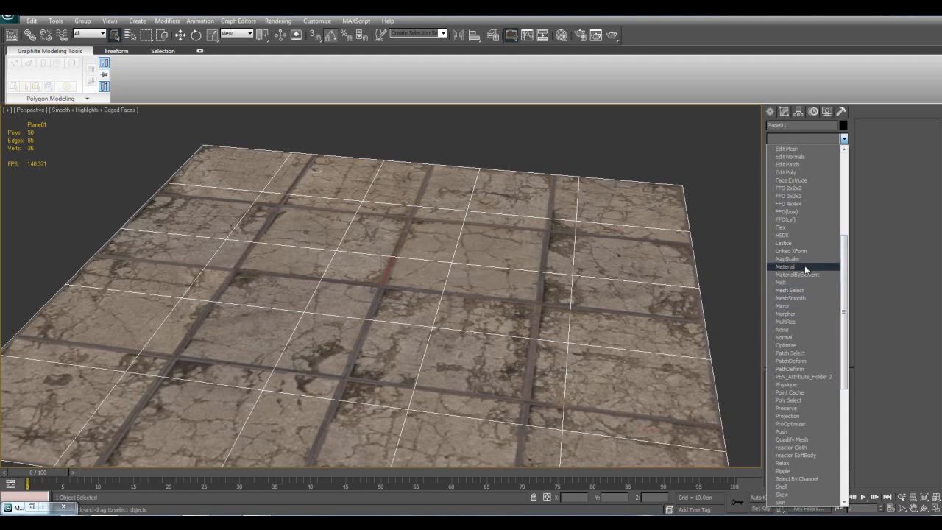
left_click(716, 213)
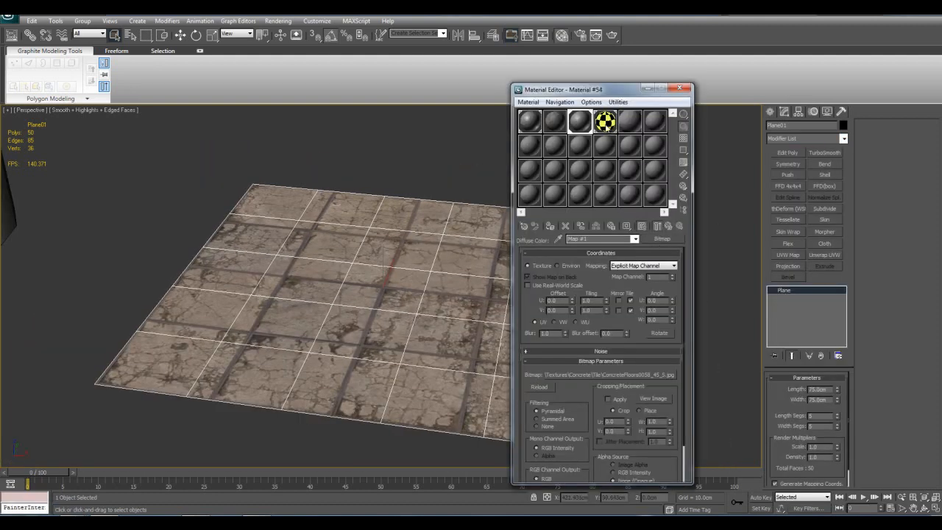
Step: Examine the black-and-yellow Multi/Sub-Object material with its dark and light sub-materials, and compare it with the 05 - Default Standard material
left_click(607, 128)
middle_click_drag(445, 221, 405, 238)
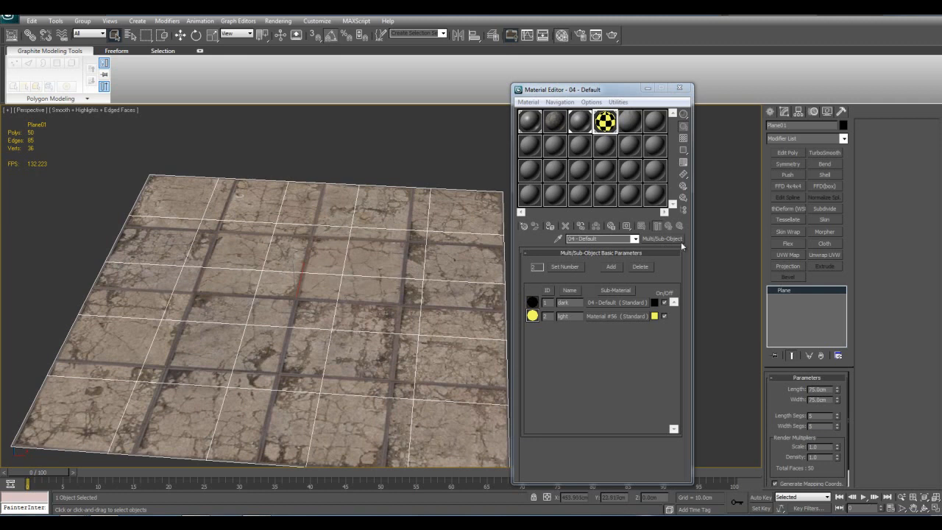
left_click(648, 125)
left_click(636, 127)
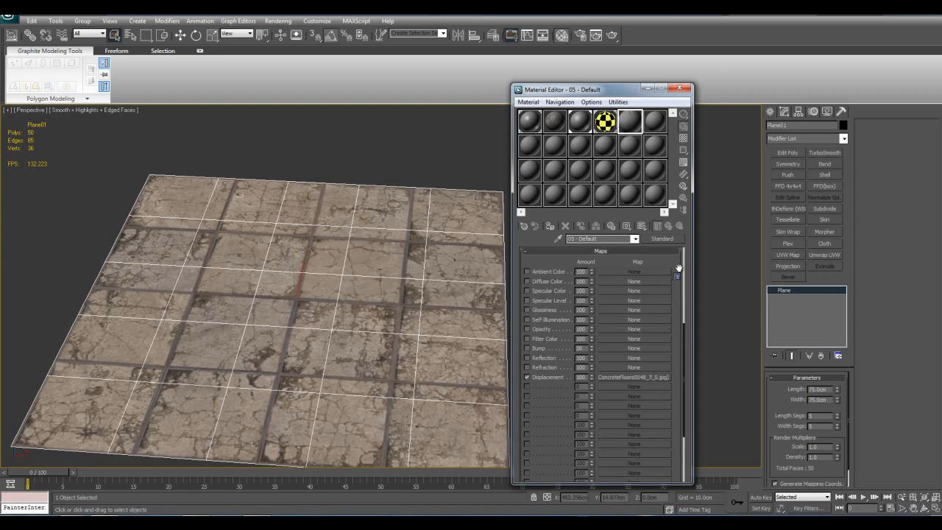
left_click(609, 121)
left_click(631, 122)
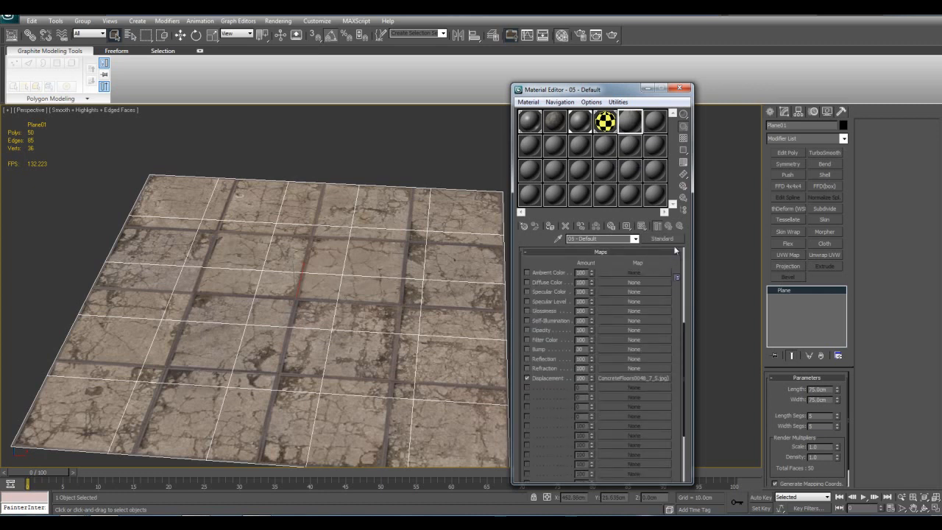
Step: Show Multi/Sub-Object among the material types for 05 - Default without applying it, and return to the 04 - Default material
left_click(667, 239)
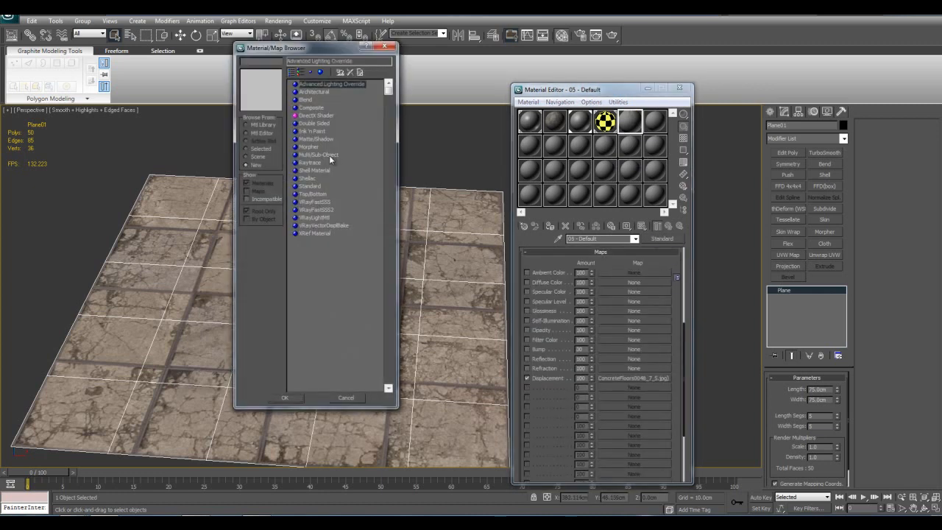
left_click(329, 156)
left_click(344, 398)
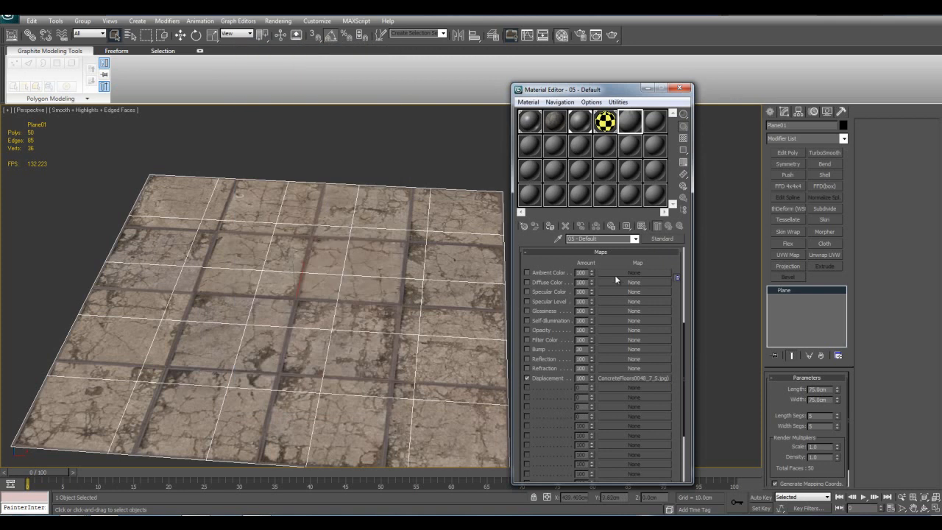
left_click(605, 122)
Step: Add an Edit Poly modifier to the plane and enter its Polygon sub-object level
middle_click_drag(443, 234, 424, 265)
key("F4")
key("F4")
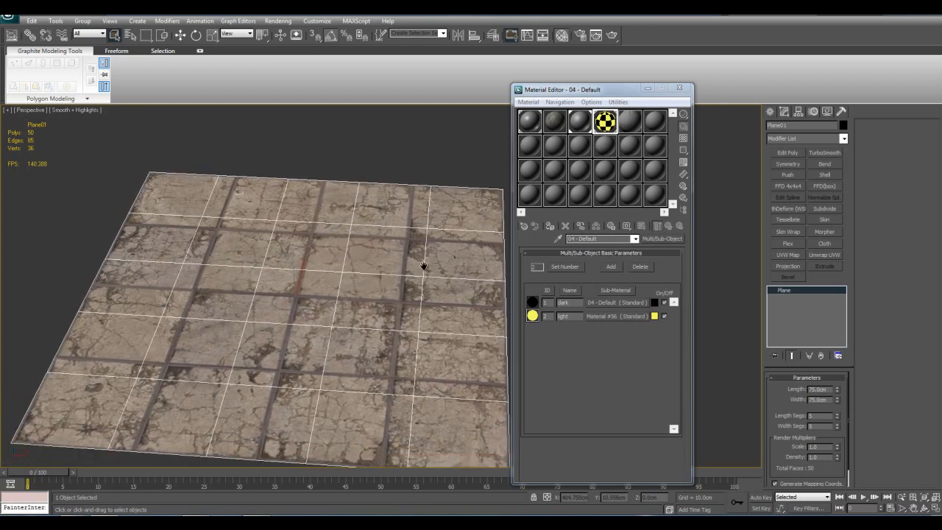
left_click(778, 153)
left_click(774, 290)
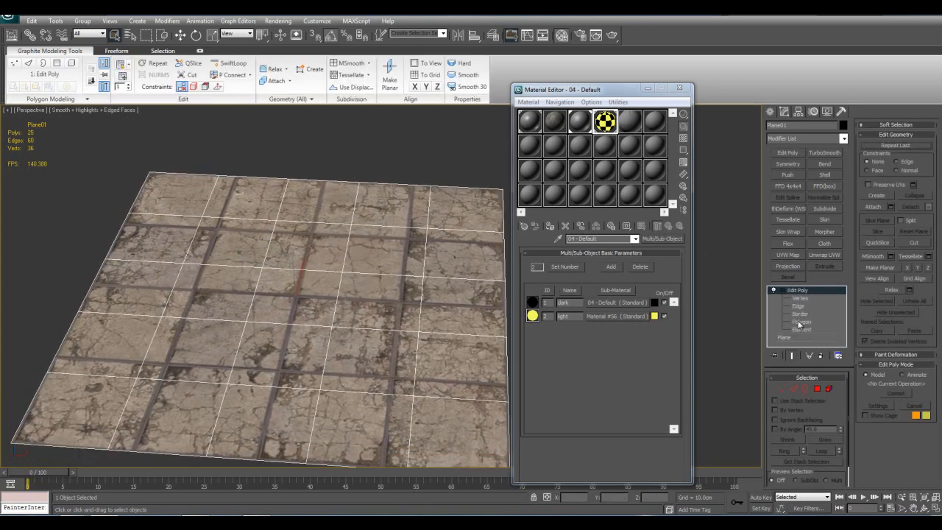
left_click(800, 321)
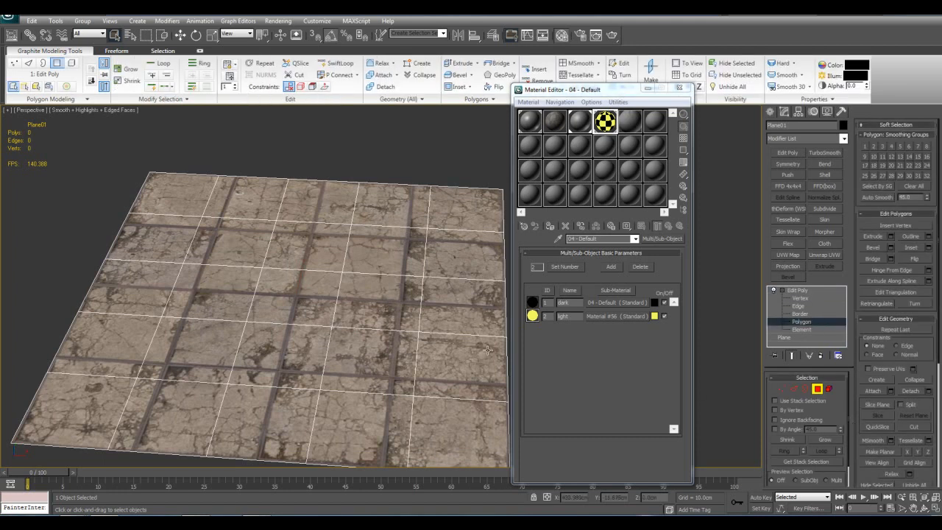
Step: Assign the 04 - Default Multi/Sub-Object material to the plane
scroll(391, 334, "down", 3)
scroll(398, 327, "up", 4)
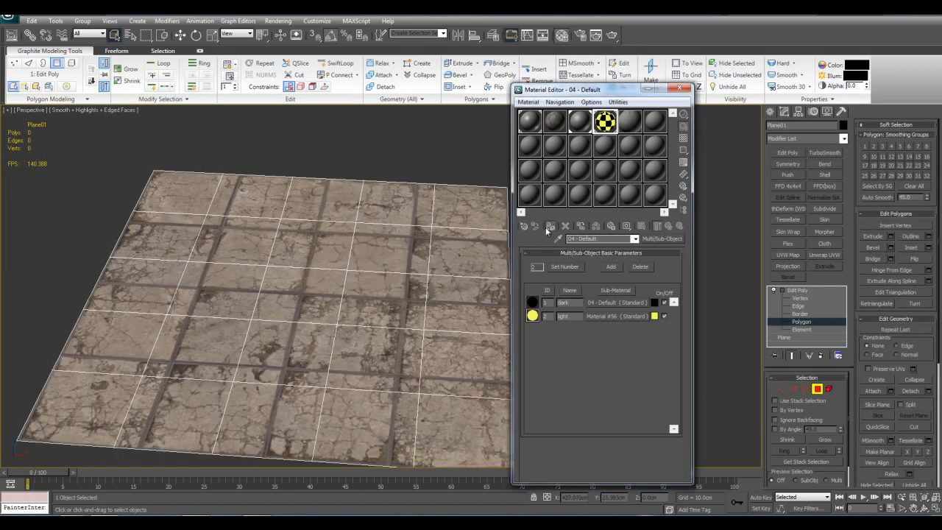
left_click(550, 226)
Step: Select all the plane's polygons and bring the Polygon: Material IDs settings into view
scroll(332, 258, "down", 3)
left_click(372, 256)
scroll(355, 262, "up", 1)
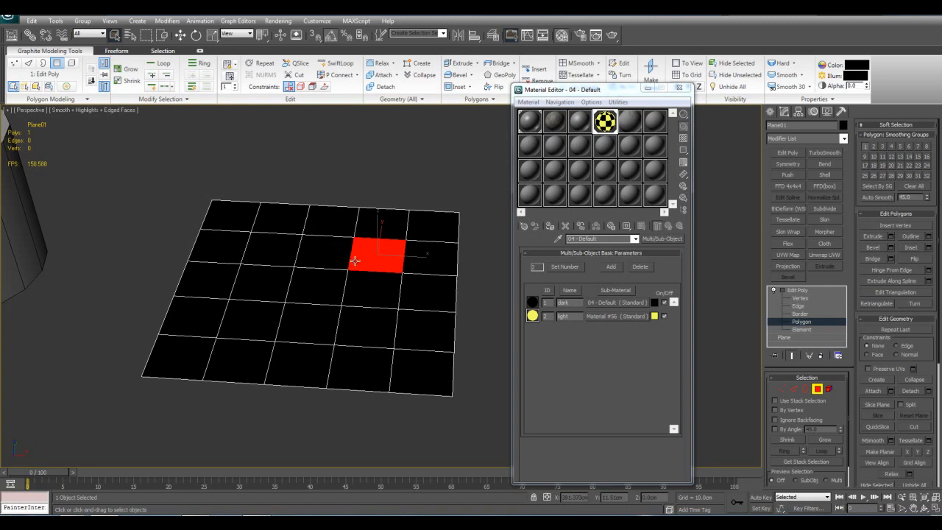
key("ctrl+a")
scroll(412, 278, "up", 2)
left_click_drag(861, 471, 876, 304)
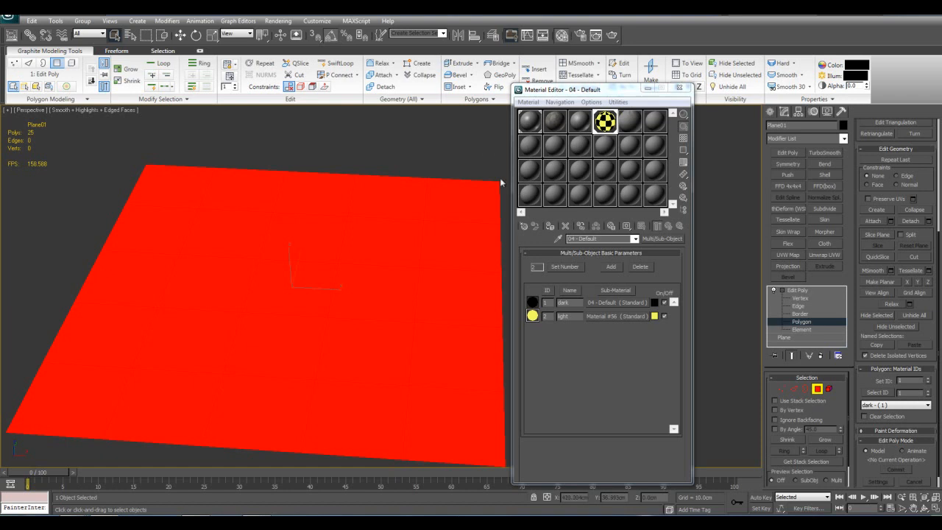
Step: Select six scattered polygons of the plane and set their material ID to 2
left_click(486, 150)
left_click(471, 336)
middle_click_drag(472, 336, 430, 326)
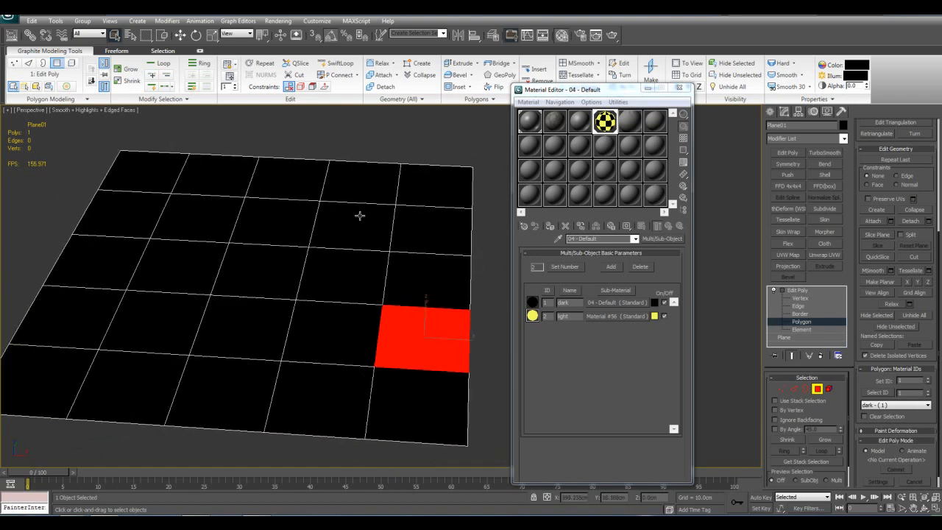
left_click(350, 233, "ctrl")
middle_click_drag(346, 239, 387, 232)
left_click(299, 317, "ctrl")
left_click(171, 338, "ctrl")
left_click(145, 218, "ctrl")
left_click(168, 380, "ctrl")
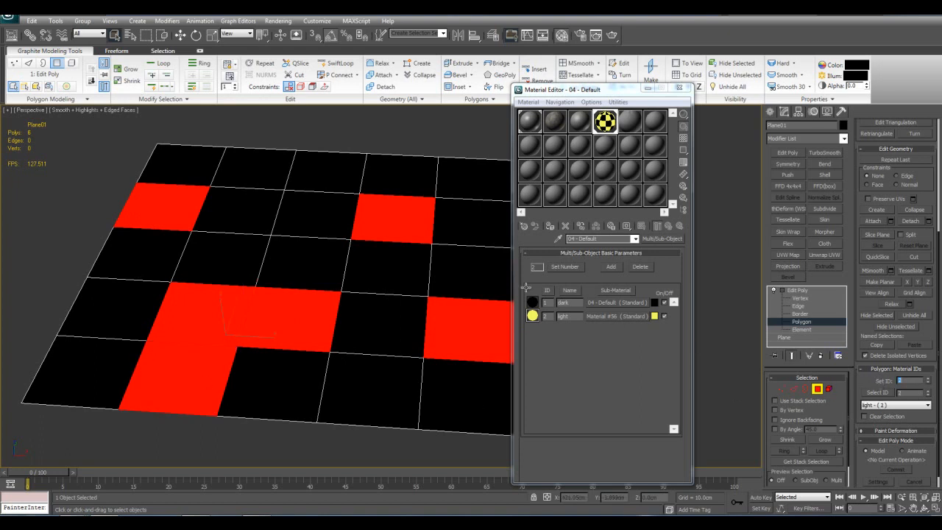
scroll(432, 147, "down", 3)
left_click(431, 147)
scroll(442, 236, "up", 6)
scroll(442, 235, "down", 3)
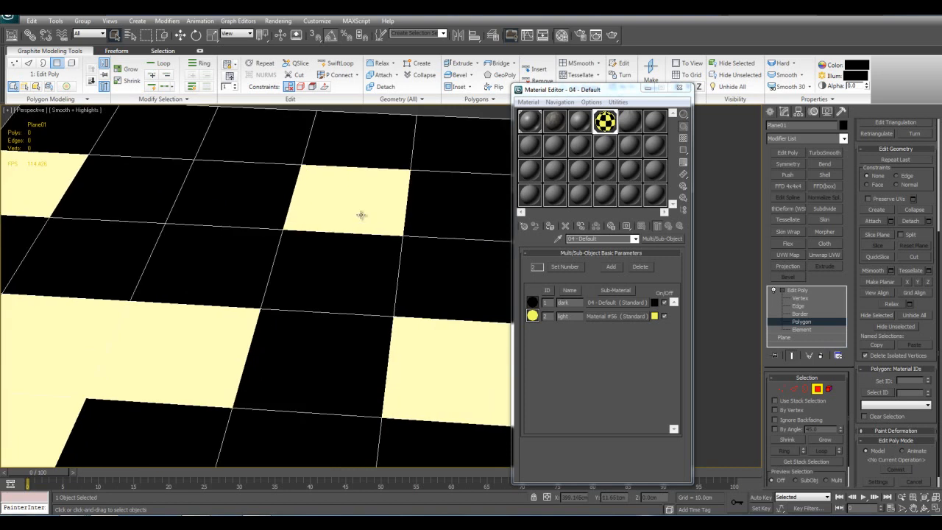
Step: Select four of the plane's yellow polygons to check their material ID against the sub-material list
left_click(362, 223, "ctrl")
scroll(421, 332, "down", 2)
left_click(412, 335, "ctrl")
left_click(232, 324, "ctrl")
left_click(188, 326, "ctrl")
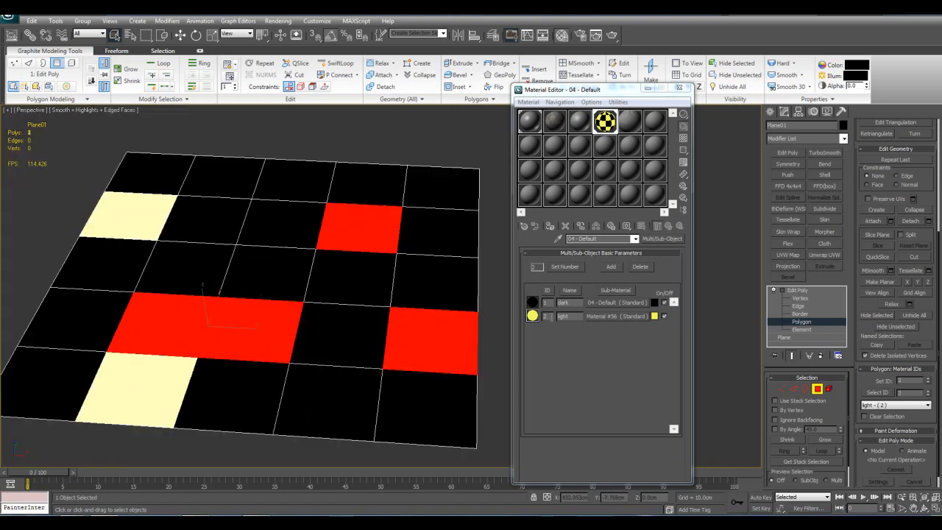
Step: Examine the settings of the dark and light sub-materials, returning to the Multi/Sub-Object level after each, and clear the polygon selection
left_click(593, 303)
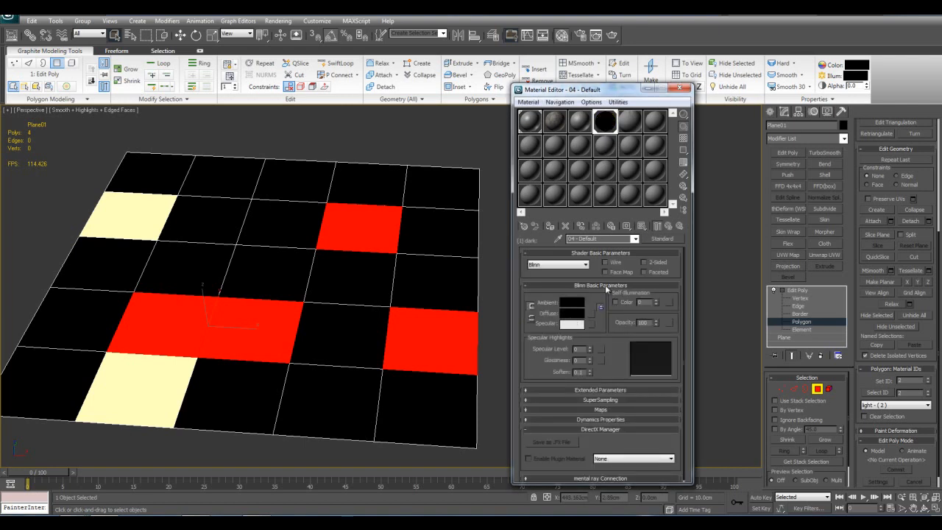
left_click(666, 230)
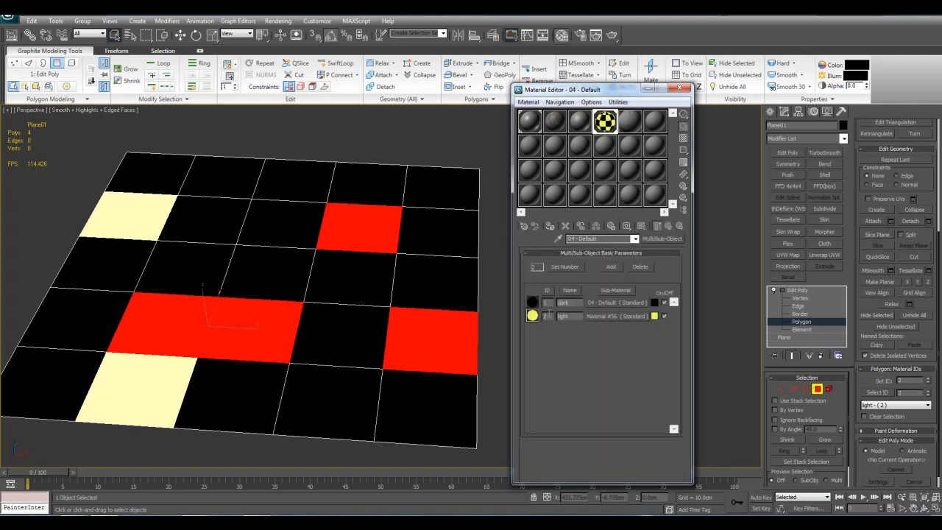
left_click(596, 316)
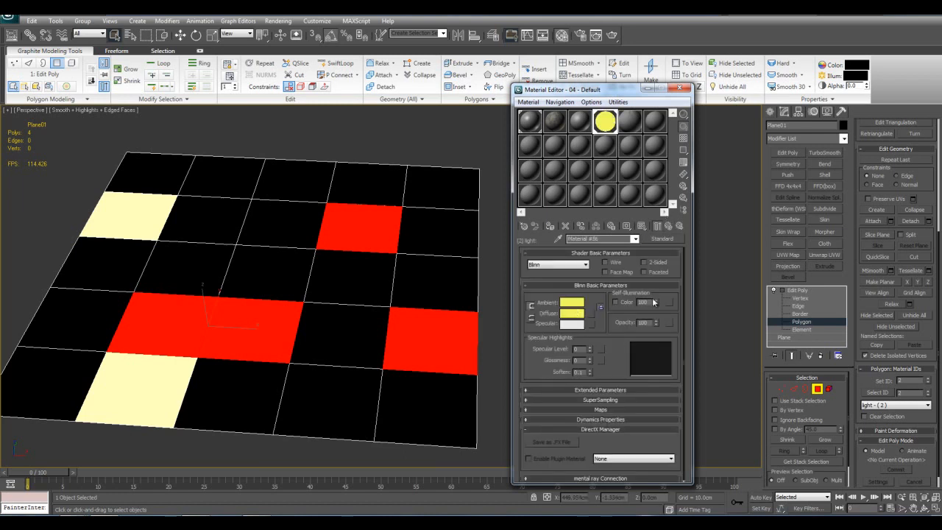
left_click(668, 228)
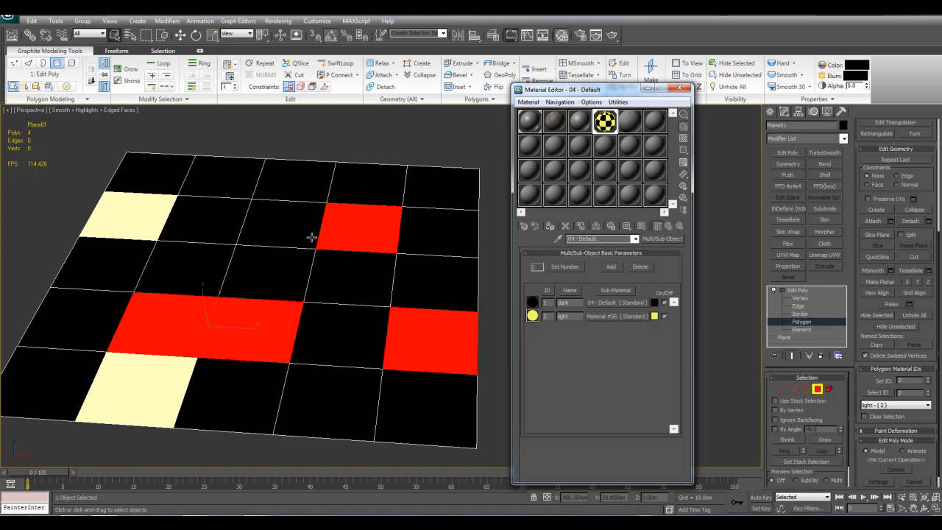
left_click(401, 167)
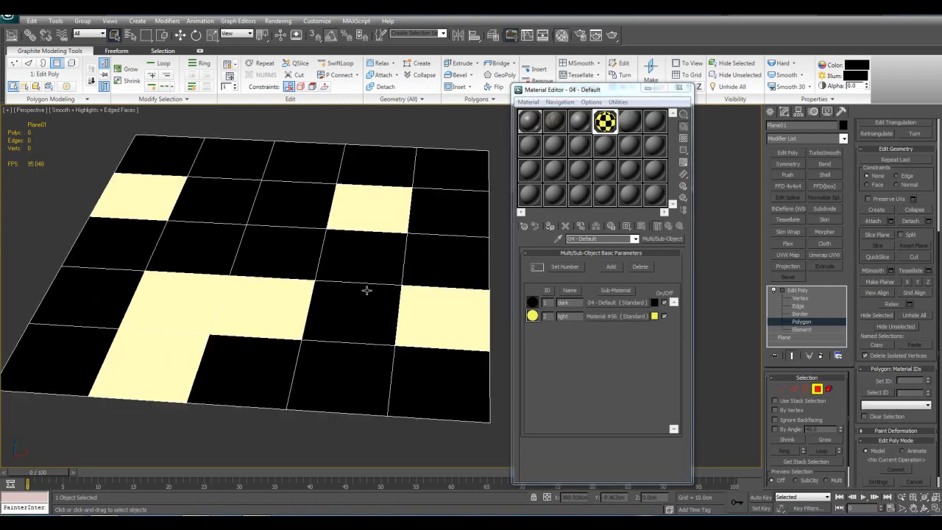
Step: Select three adjoining yellow polygons, then inspect the Set Number of Materials dialog without changing it
left_click(298, 301)
left_click(280, 315, "ctrl")
left_click(280, 361, "ctrl")
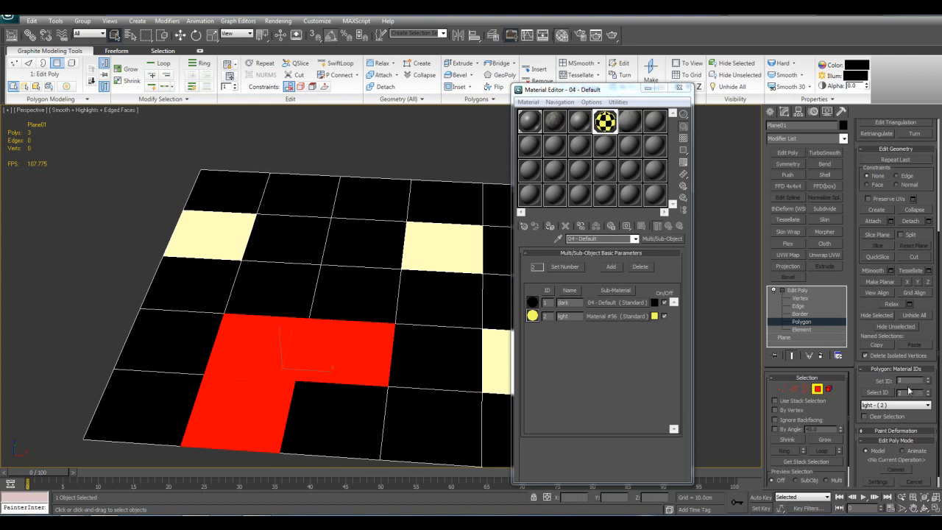
scroll(507, 347, "down", 3)
left_click(578, 266)
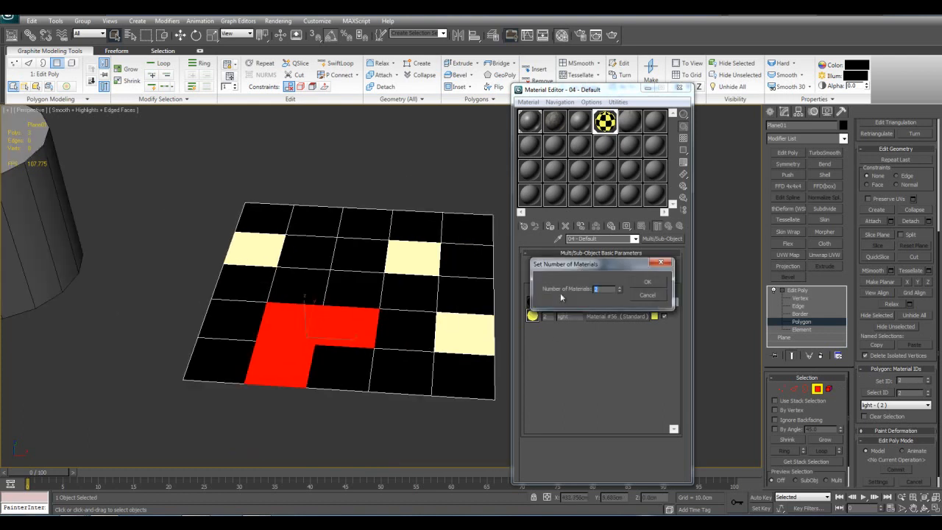
left_click(643, 296)
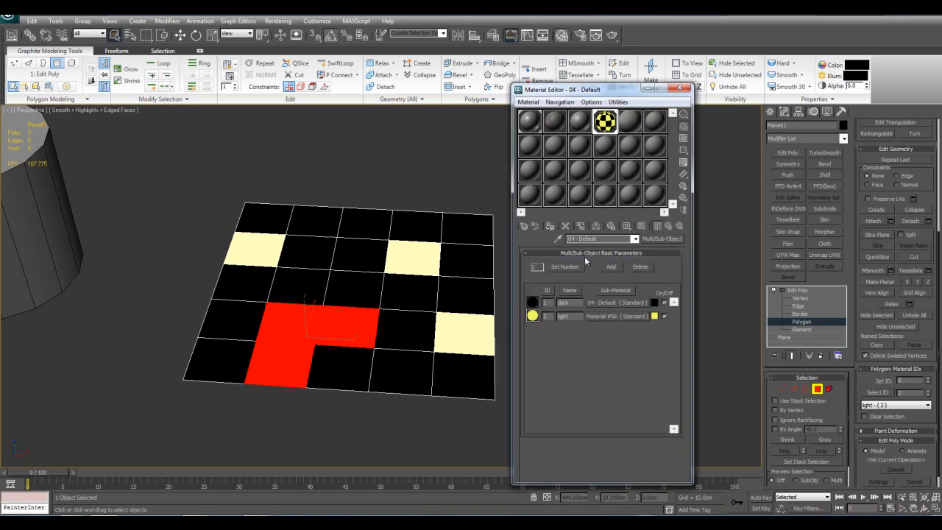
left_click(432, 196)
middle_click_drag(431, 196, 432, 223)
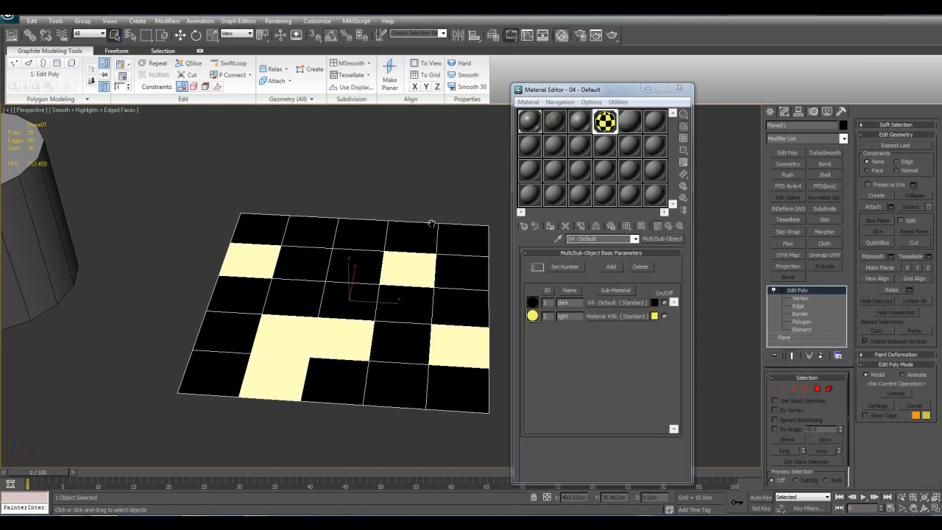
scroll(433, 223, "up", 3)
scroll(429, 240, "down", 3)
scroll(419, 291, "up", 3)
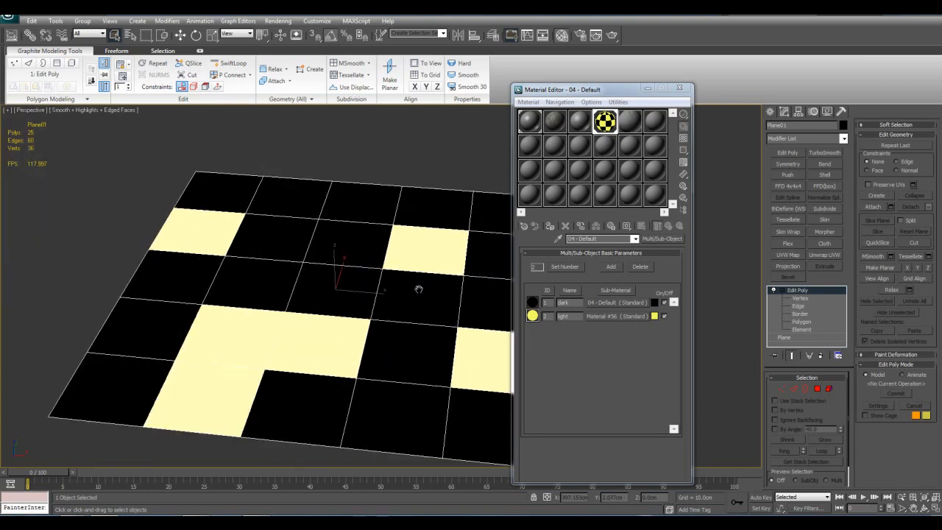
Step: Enter the Polygon sub-object level and select a two-by-two block of polygons near the plane's middle
key("4")
left_click(418, 283)
left_click(420, 256, "ctrl")
left_click(343, 281, "ctrl")
left_click(345, 258, "ctrl")
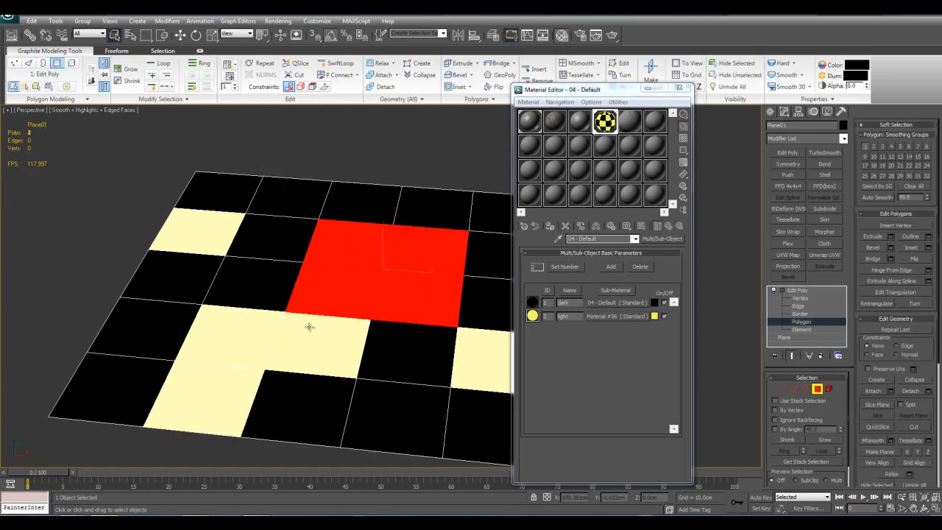
Step: Delete the Edit Poly modifier from the plane's modifier stack
left_click(249, 343)
left_click(795, 290)
right_click(795, 290)
left_click(805, 309)
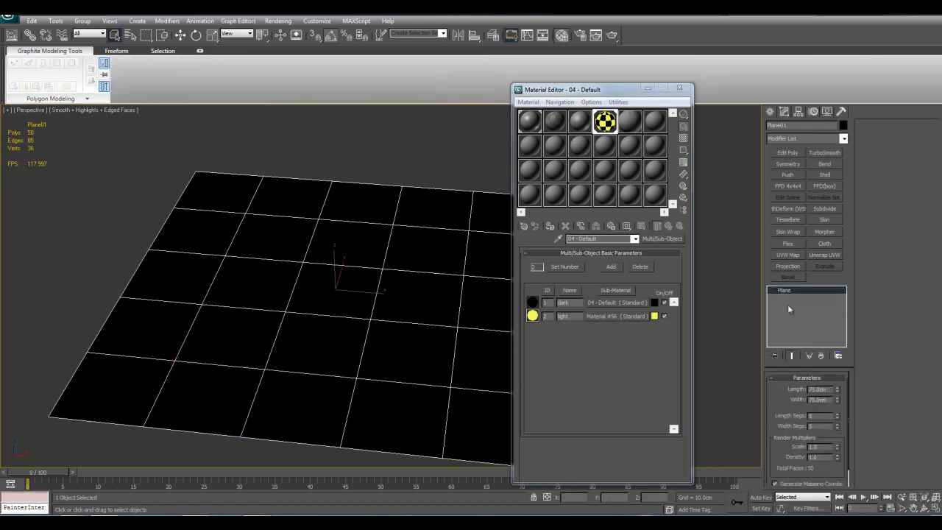
Step: Apply a Material modifier to the plane
left_click(844, 138)
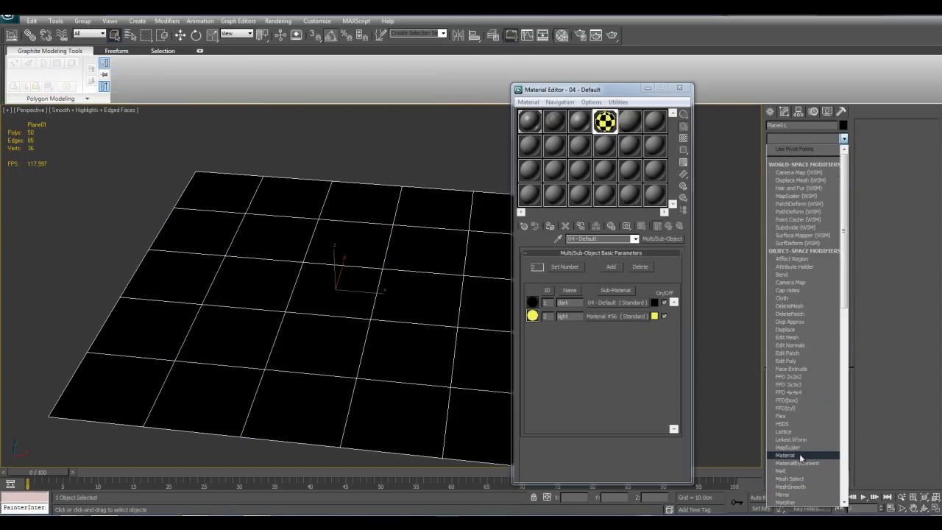
left_click(801, 457)
middle_click_drag(438, 291, 400, 309)
scroll(400, 275, "down", 2)
scroll(398, 276, "up", 3)
scroll(401, 311, "down", 2)
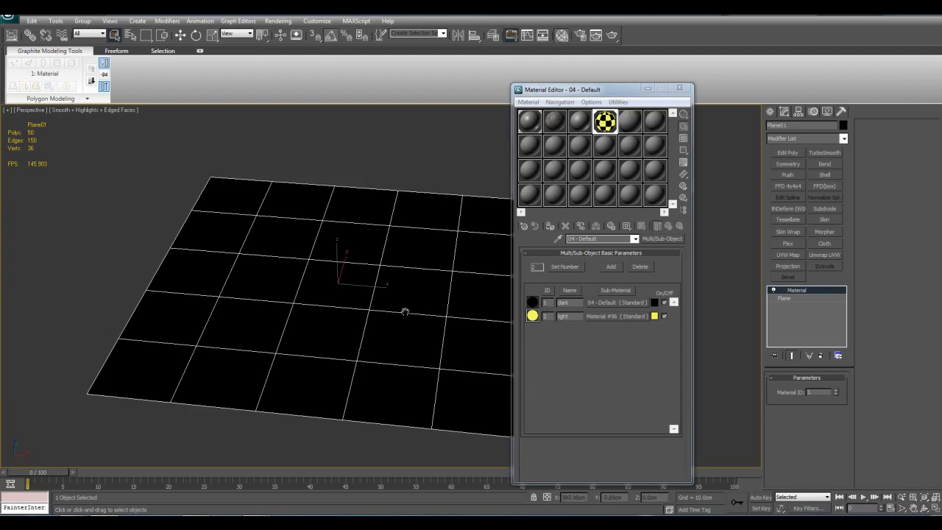
middle_click_drag(463, 332, 374, 321)
middle_click_drag(338, 271, 419, 305)
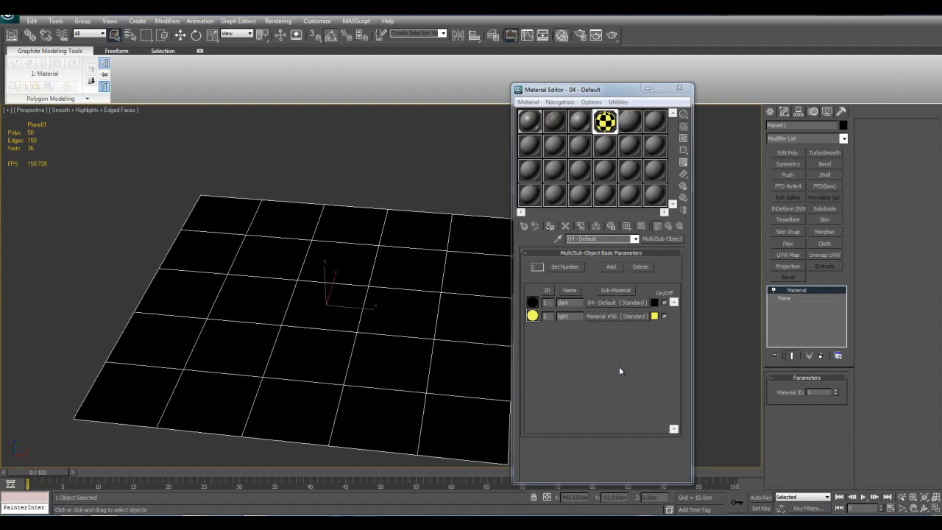
Step: Step the Material modifier's Material ID up and back down to 1 several times
left_click(834, 388)
left_click(837, 392)
left_click(837, 391)
left_click(837, 395)
left_click(837, 391)
left_click(837, 395)
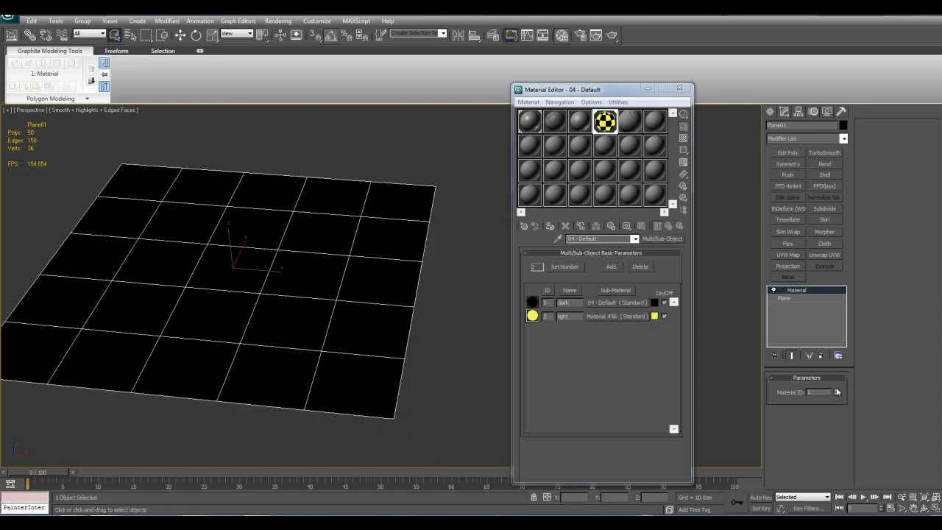
left_click(837, 391)
left_click(837, 394)
left_click(837, 391)
left_click(837, 395)
left_click(837, 390)
left_click(837, 395)
middle_click_drag(417, 292, 439, 310)
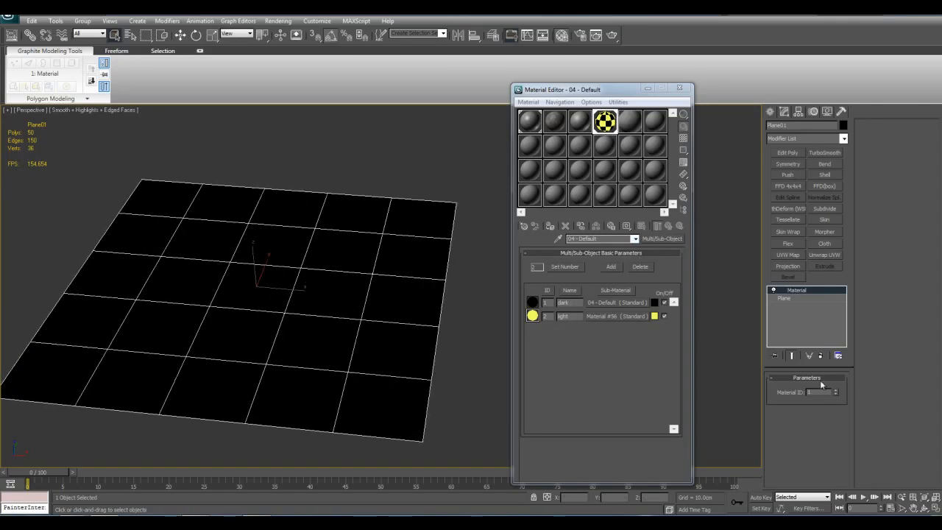
Step: Raise the Material modifier's Material ID to 14 to test the plane with higher IDs
left_click(835, 391)
left_click(835, 391)
left_click(836, 391)
left_click(835, 391)
left_click(835, 391)
left_click(835, 391)
left_click(836, 391)
left_click(835, 391)
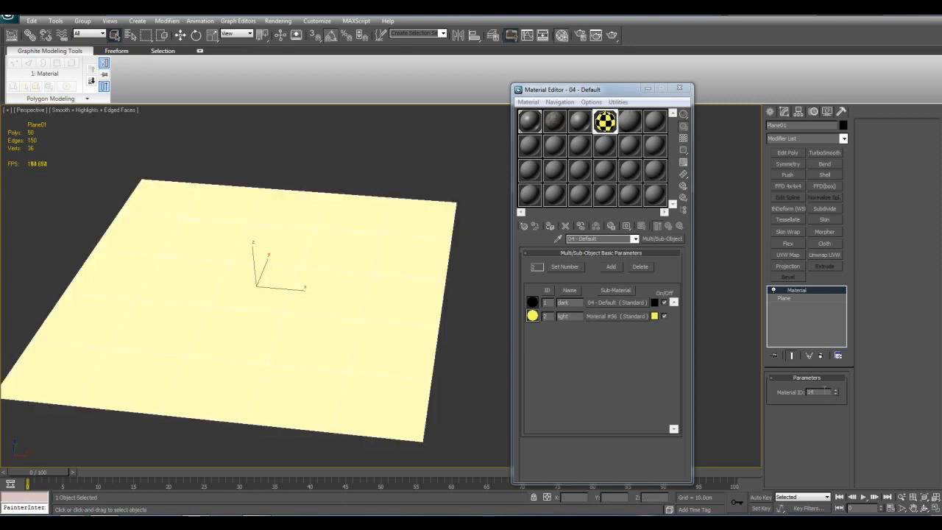
middle_click_drag(380, 272, 418, 272)
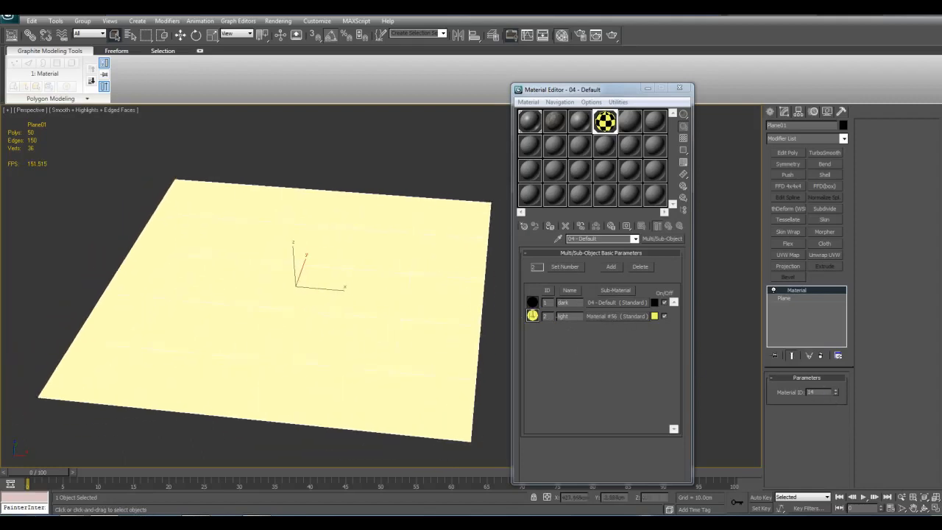
left_click(836, 394)
Step: Delete the Material modifier from the plane and assign it the 01 - Default material
right_click(806, 289)
left_click(818, 311)
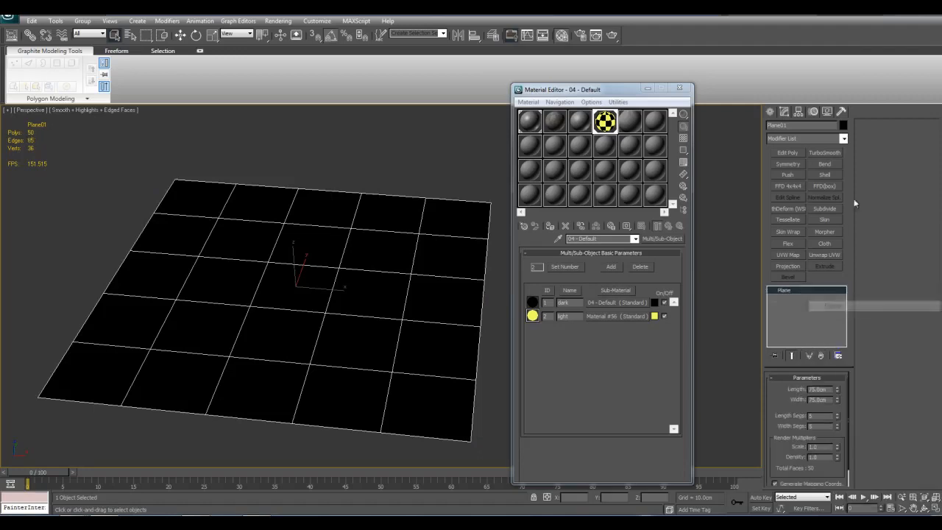
left_click(531, 121)
left_click(550, 225)
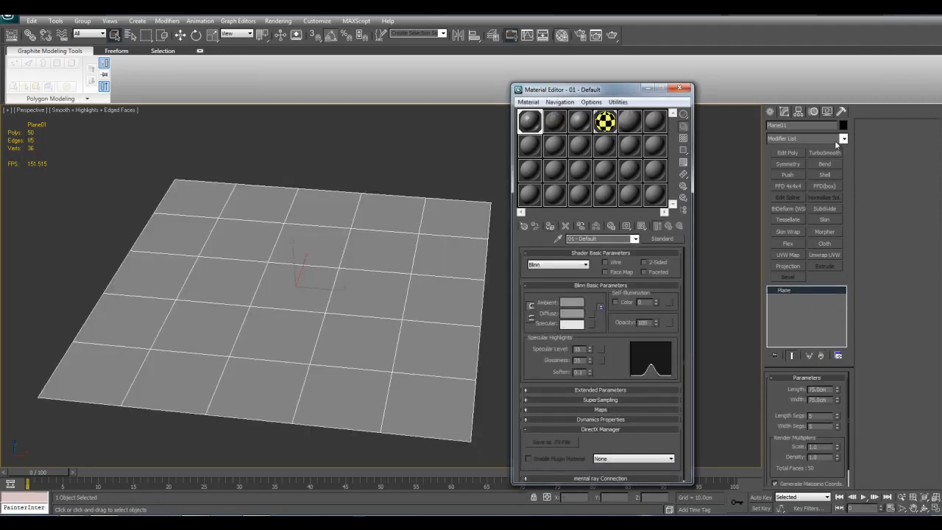
Step: Select the two objects that make up the tower building and isolate them
middle_click_drag(404, 199, 486, 232)
scroll(486, 232, "down", 3)
left_click(492, 35)
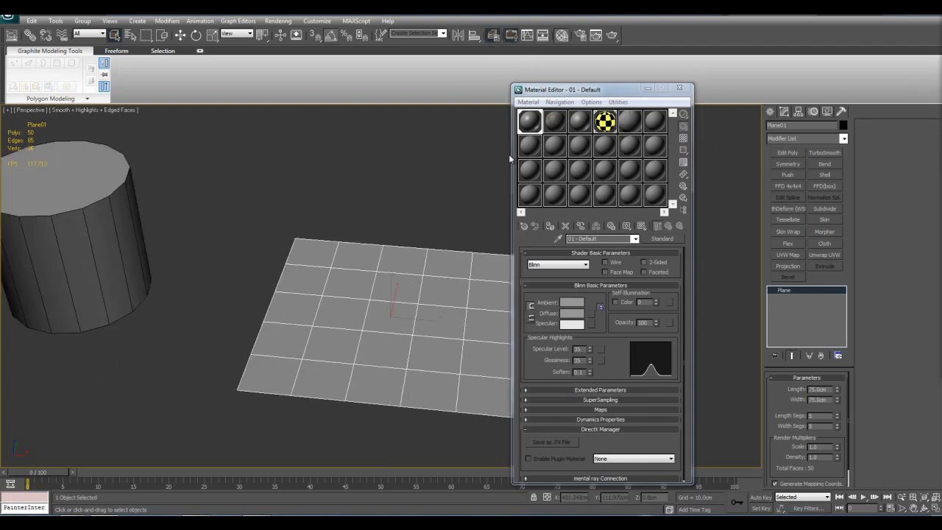
scroll(473, 181, "down", 5)
middle_click_drag(314, 205, 378, 309)
middle_click_drag(254, 261, 388, 304)
left_click_drag(218, 150, 249, 318)
key("z")
left_click(648, 88)
key("alt+q")
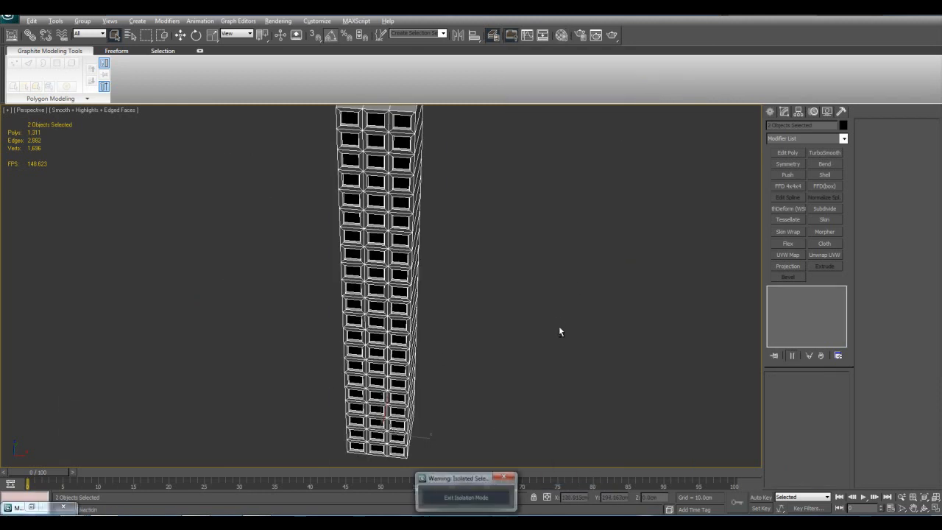
Step: Select the tower's window panes object and move it sideways, clear of the building
left_click(555, 331)
left_click(412, 313)
middle_click_drag(412, 313, 430, 424, "alt")
key("w")
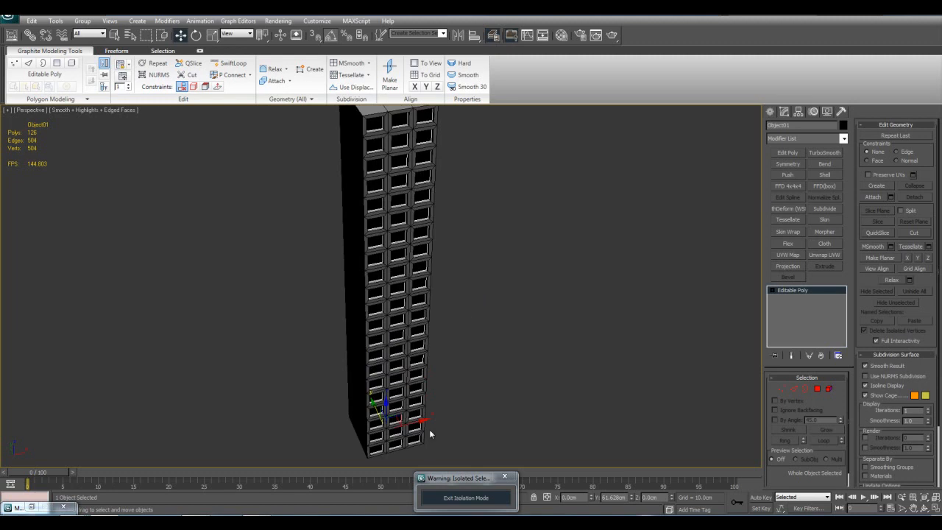
mouse_move(537, 239)
middle_mouse_down("alt")
mouse_move(458, 288)
mouse_move(448, 328)
mouse_move(461, 309)
mouse_move(455, 343)
mouse_move(439, 374)
middle_mouse_up("alt")
key("q")
left_click(379, 349)
middle_click_drag(379, 239, 372, 330)
left_click(456, 309)
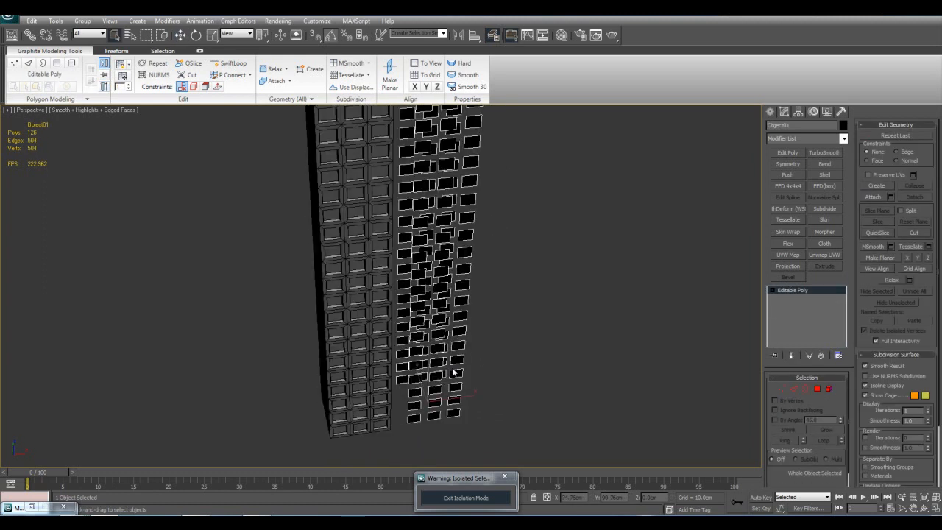
Step: Enter the Element sub-object level of the window panes object and select individual panes to check they are separate elements
scroll(488, 323, "up", 3)
key("4")
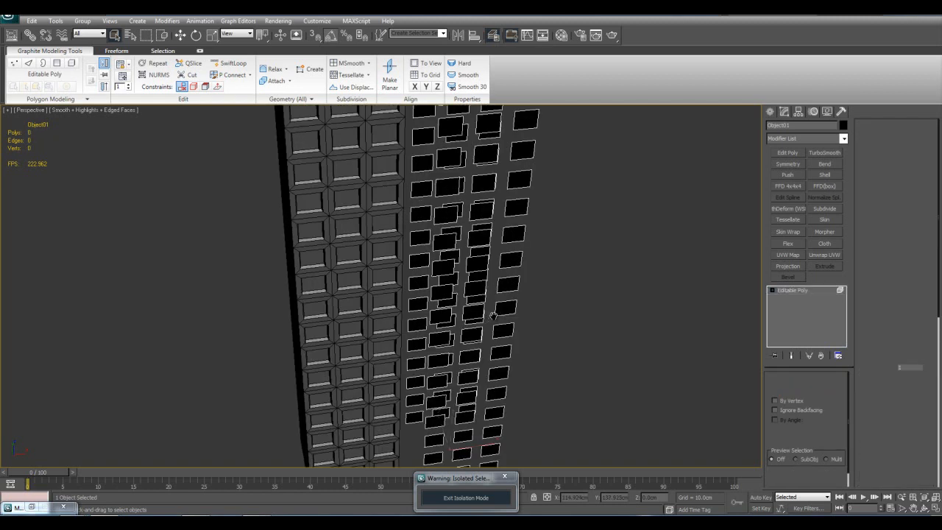
middle_click_drag(504, 308, 501, 322)
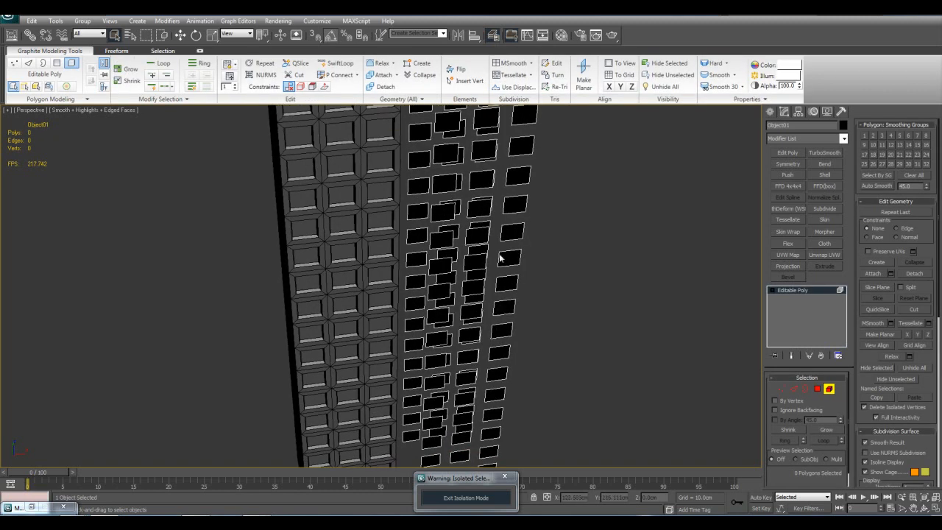
scroll(508, 247, "up", 5)
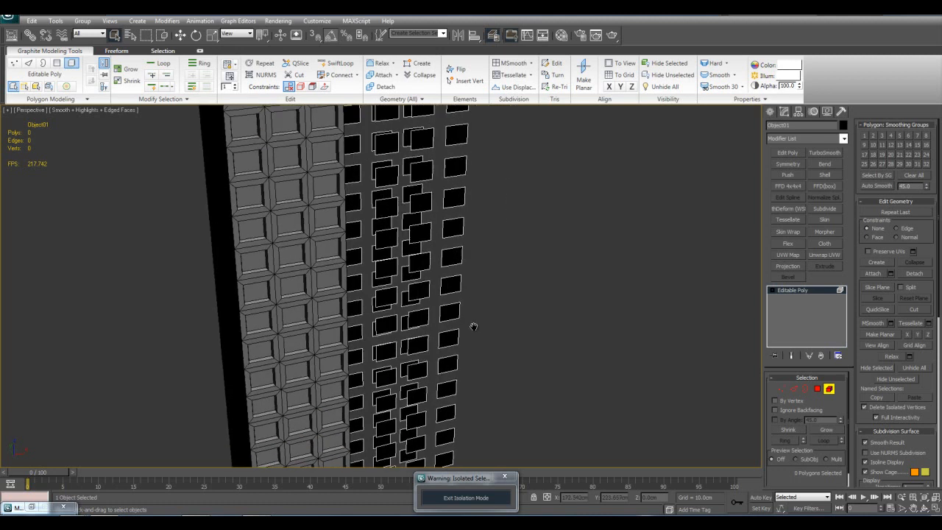
left_click(483, 324)
left_click(514, 304)
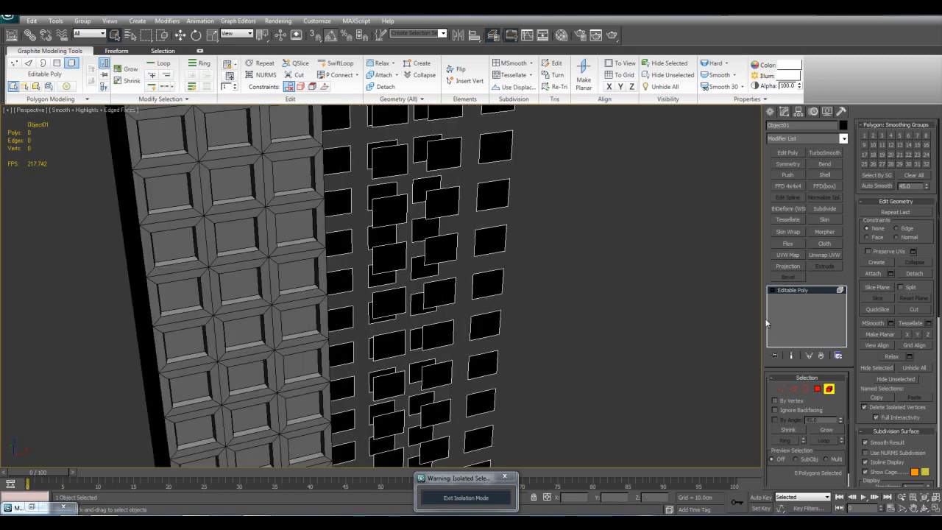
left_click(772, 291)
middle_click_drag(496, 319, 530, 305)
left_click(529, 305)
left_click(529, 281)
left_click(527, 227)
left_click(475, 234)
left_click(477, 271)
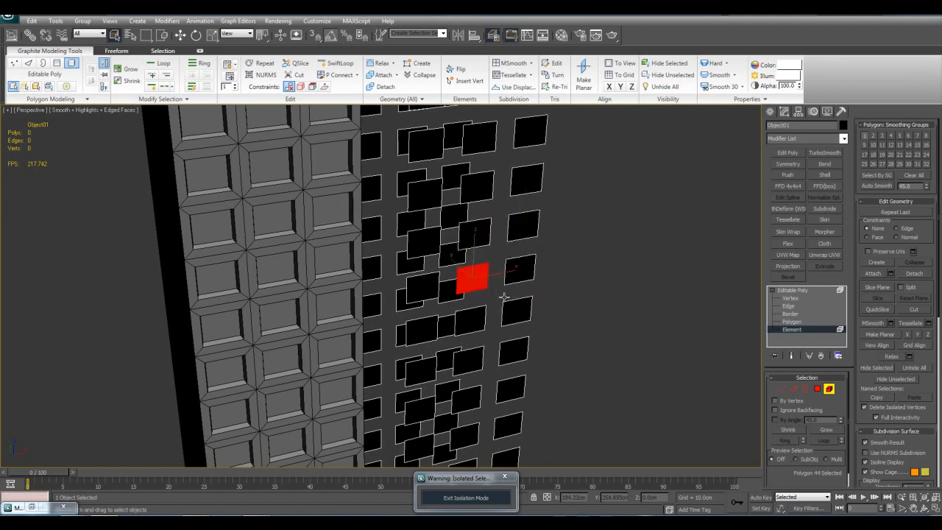
Step: Leave the Element level and add an Edit Poly modifier to the window panes object
scroll(486, 298, "up", 3)
left_click(793, 290)
left_click(788, 152)
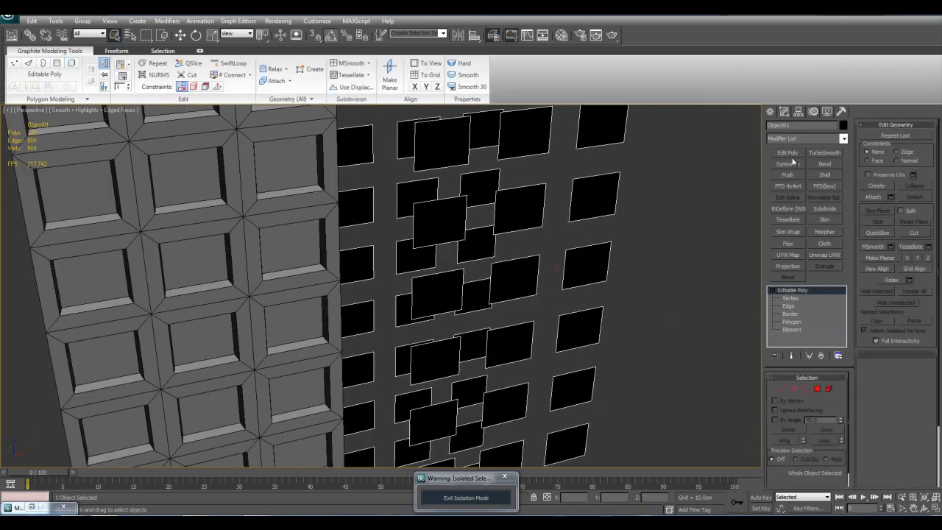
Step: Select the facing edges of two neighbouring window panes and bridge them with a new polygon
key("2")
left_click_drag(530, 268, 572, 276)
key("ctrl+b")
left_click(483, 296)
middle_click_drag(582, 305, 636, 301, "alt")
left_click(636, 298)
key("alt+x")
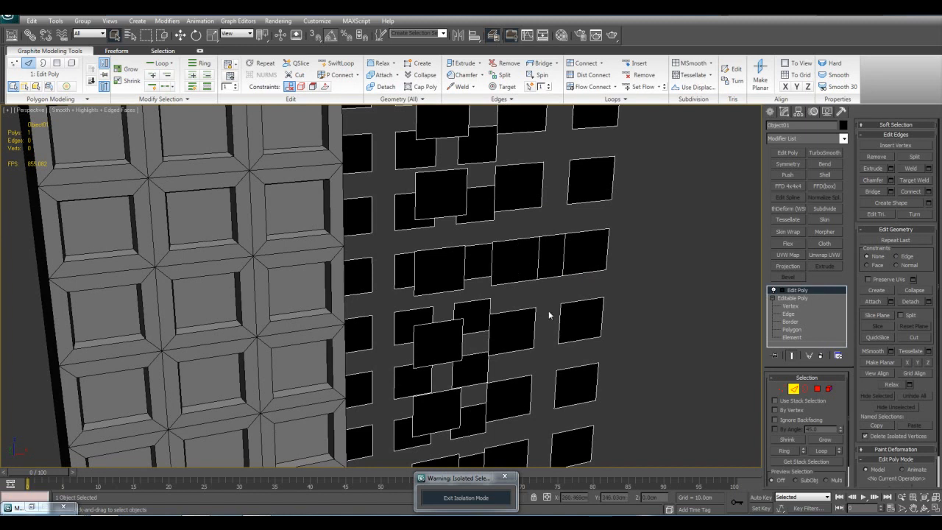
Step: Check at Element level whether the bridged panes select as one element, and delete the Edit Poly modifier
key("5")
left_click(582, 259)
key("5")
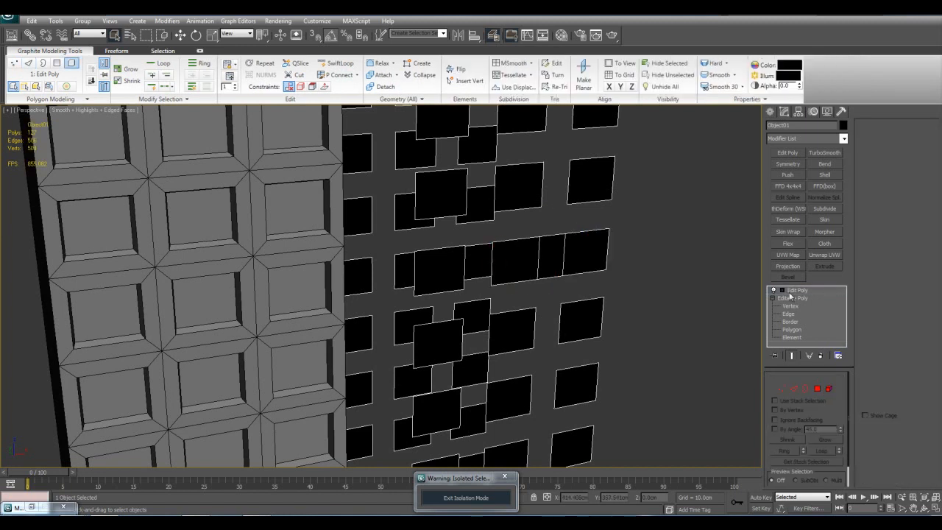
right_click(782, 292)
left_click(818, 303)
Step: Undo the modifier deletion and the preceding Edit Poly changes on the window panes object
key("w")
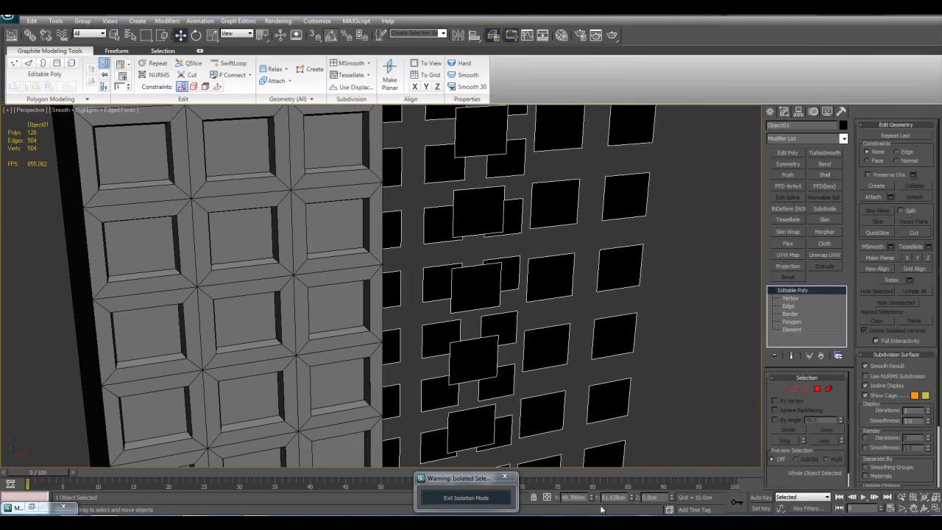
scroll(540, 373, "down", 10)
key("ctrl+z")
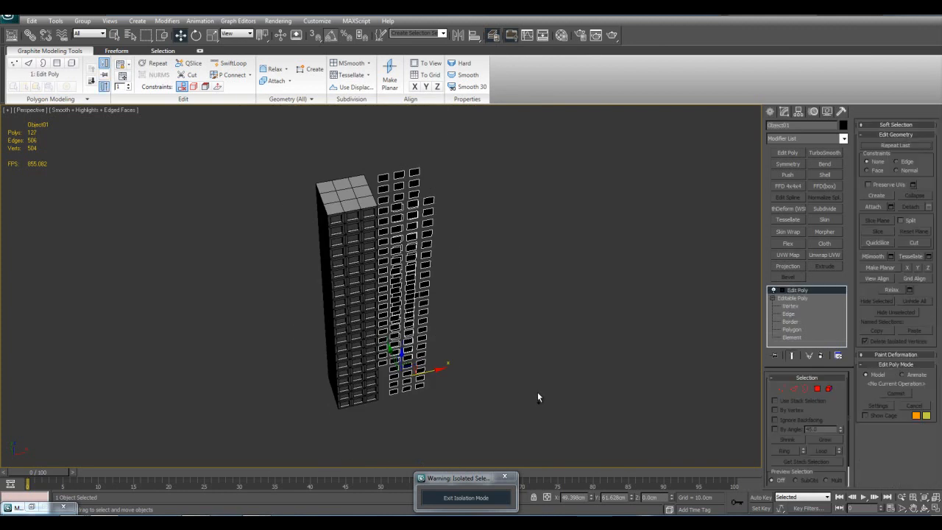
key("ctrl+z")
key("ctrl+z")
key("ctrl+z")
Step: Align the window panes object to the tower building in X, Y and Z position, pivot point to pivot point
scroll(538, 380, "down", 3)
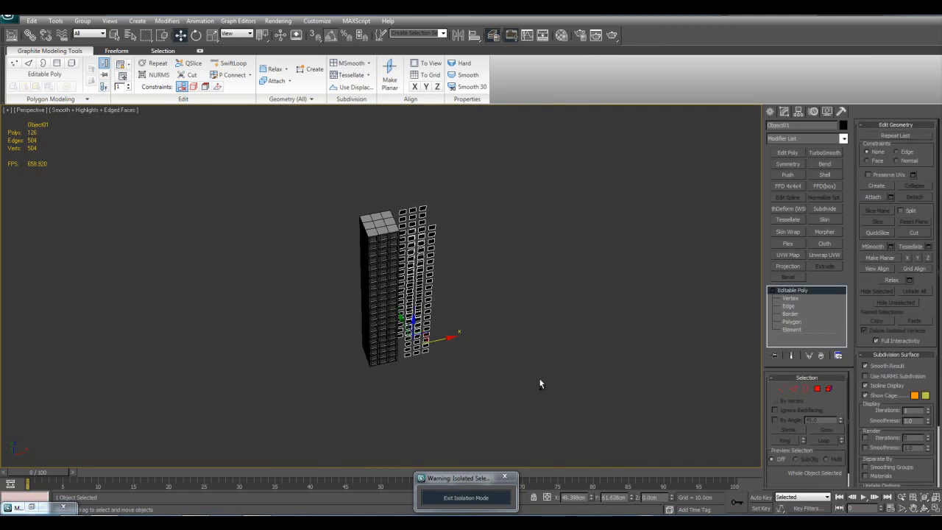
scroll(513, 375, "up", 5)
key("alt+a")
left_click(385, 328)
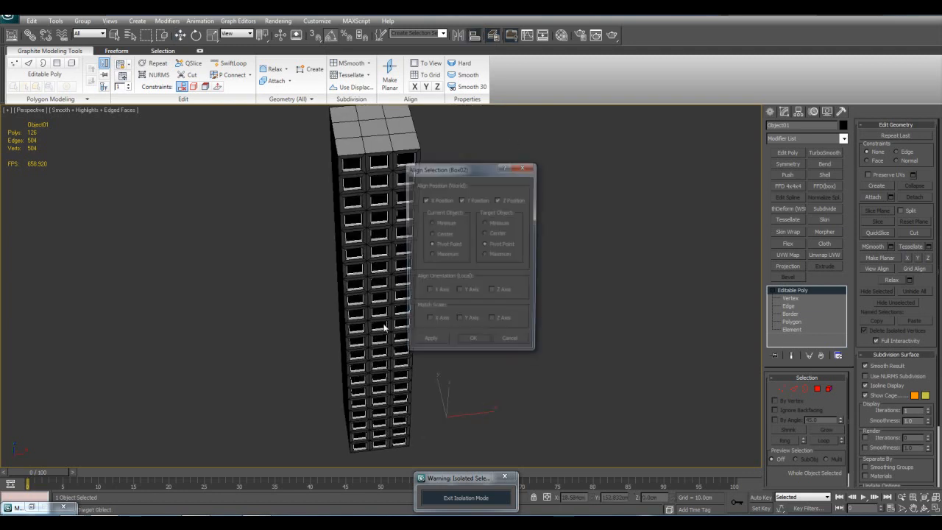
left_click(472, 343)
scroll(525, 350, "up", 3)
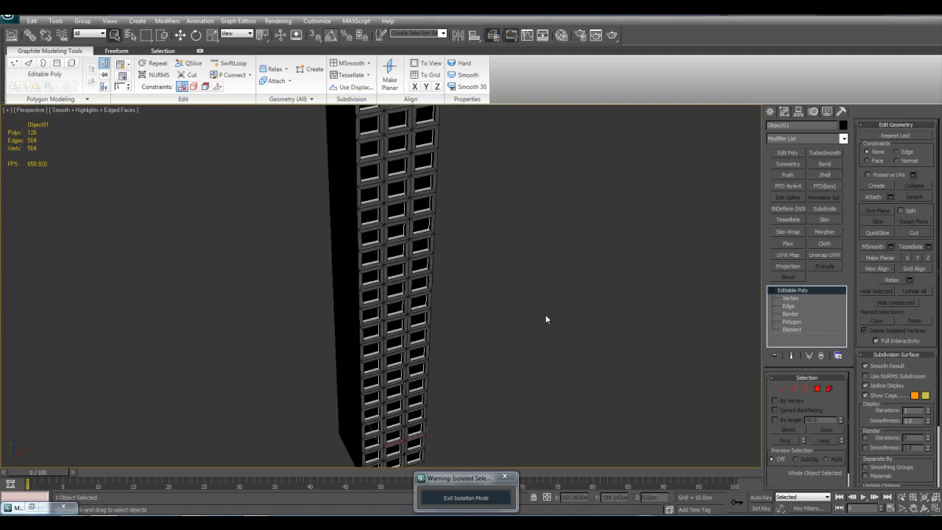
Step: Add a MaterialByElement modifier to the window panes object
left_click(844, 139)
left_click_drag(845, 184, 842, 237)
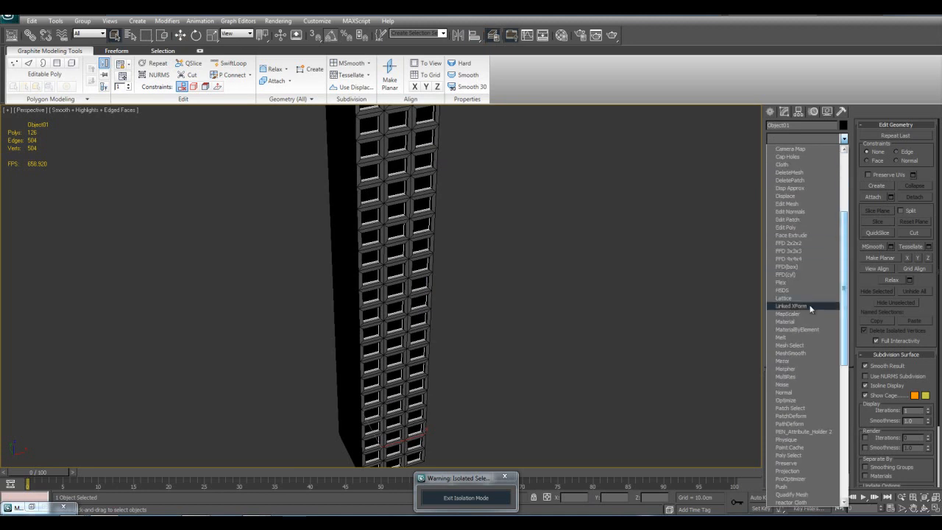
left_click(802, 329)
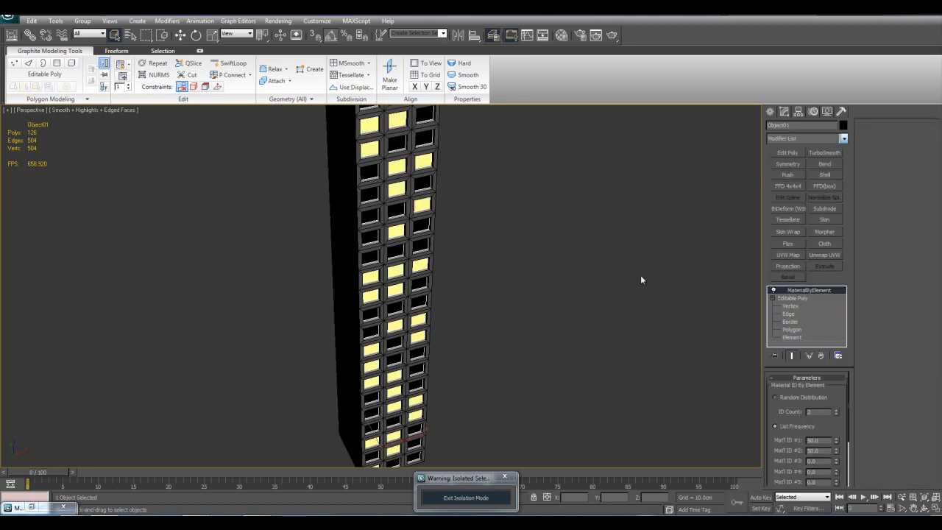
middle_click_drag(553, 229, 547, 274)
scroll(546, 274, "up", 4)
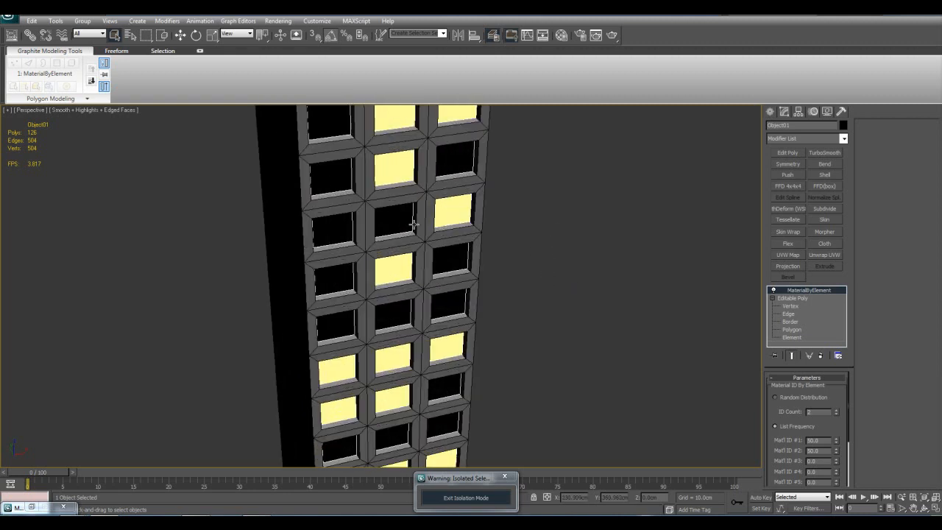
middle_click_drag(520, 309, 481, 229, "alt")
scroll(492, 254, "down", 5)
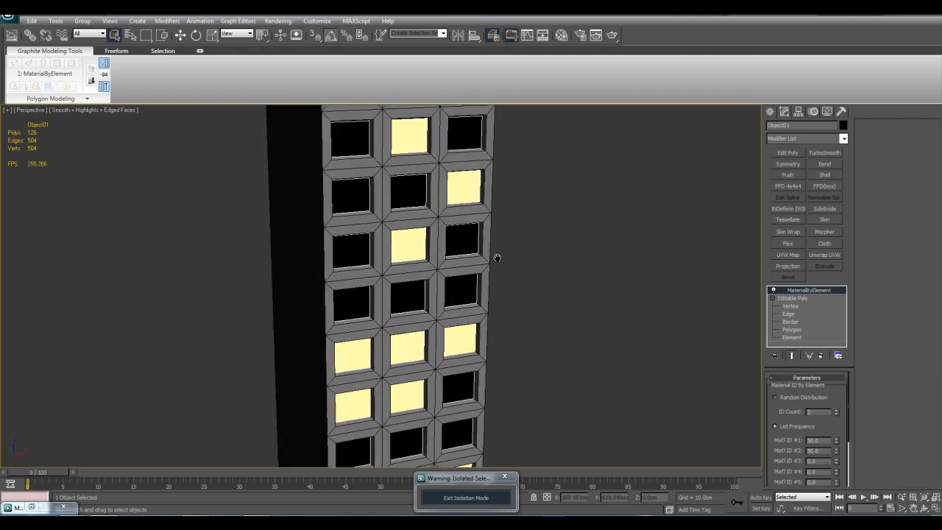
scroll(485, 265, "up", 3)
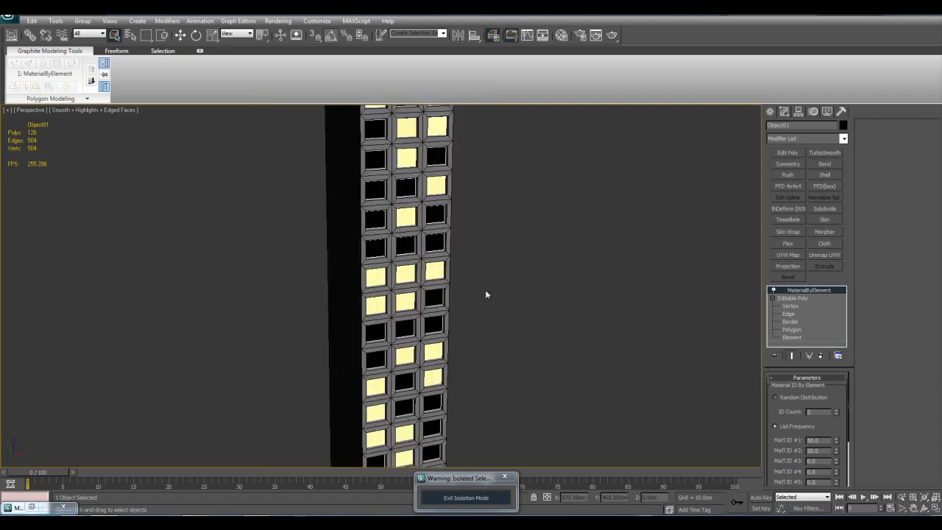
middle_click_drag(494, 346, 479, 327)
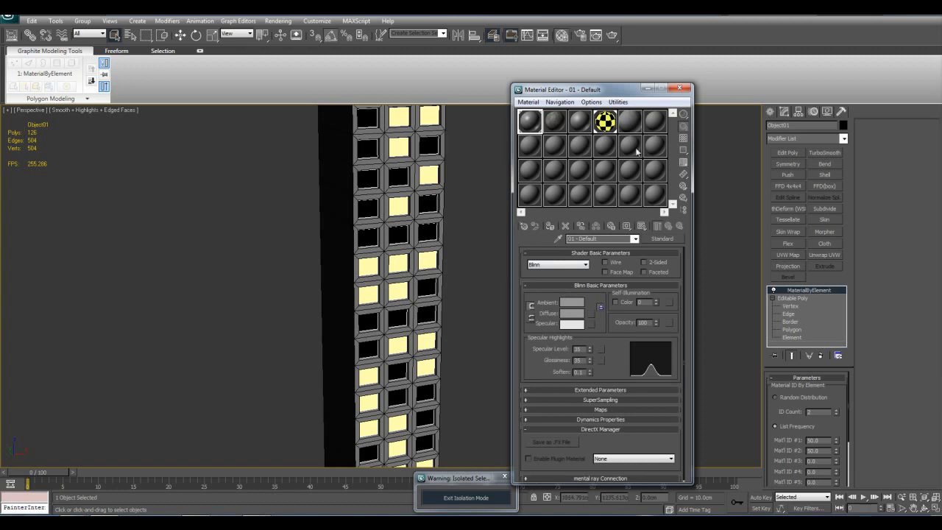
Step: Display the panes' dark and light Multi/Sub-Object material, 04 - Default, and turn off edged faces in the viewport
left_click(605, 122)
middle_click_drag(421, 247, 433, 313, "alt")
scroll(380, 308, "down", 3)
key("F4")
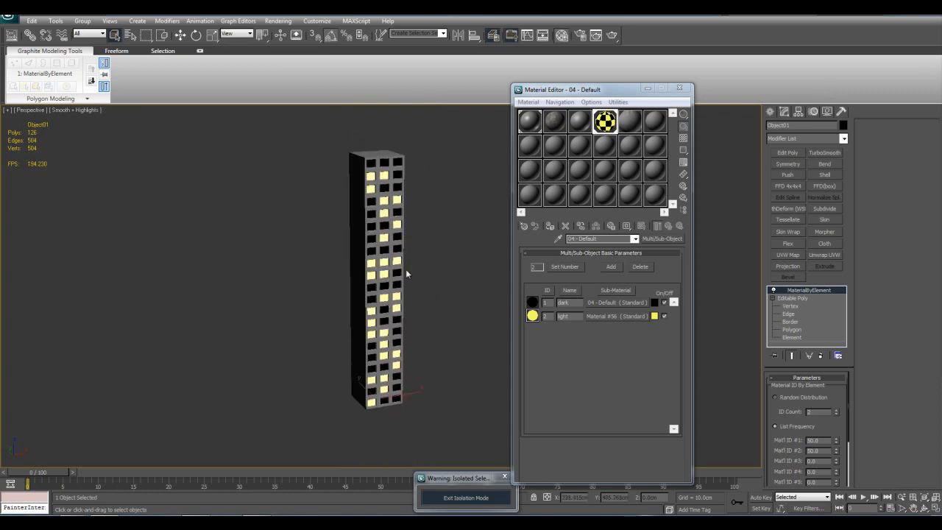
Step: Examine how dark and light materials are spread over the window panes alongside the modifier's List Frequency settings
scroll(402, 253, "up", 3)
middle_click_drag(410, 271, 395, 305, "alt")
scroll(414, 264, "up", 2)
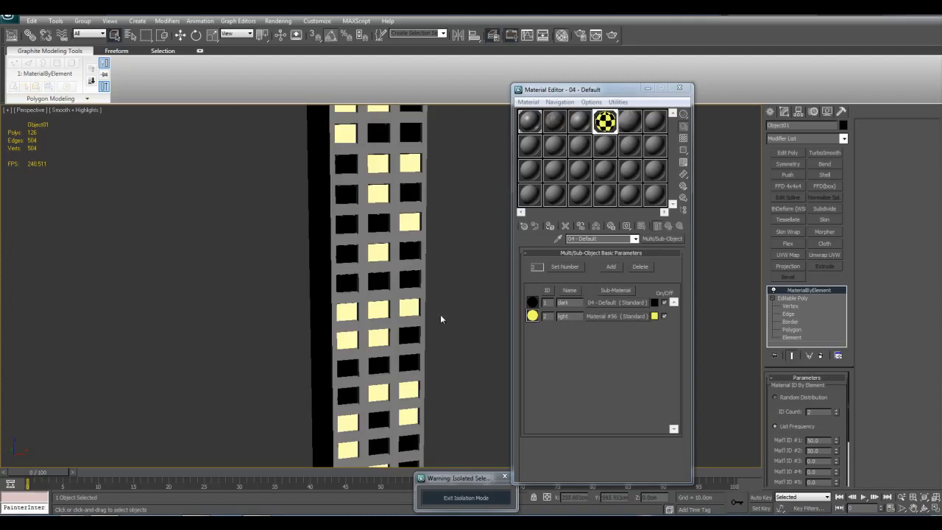
middle_click_drag(440, 319, 442, 311, "alt")
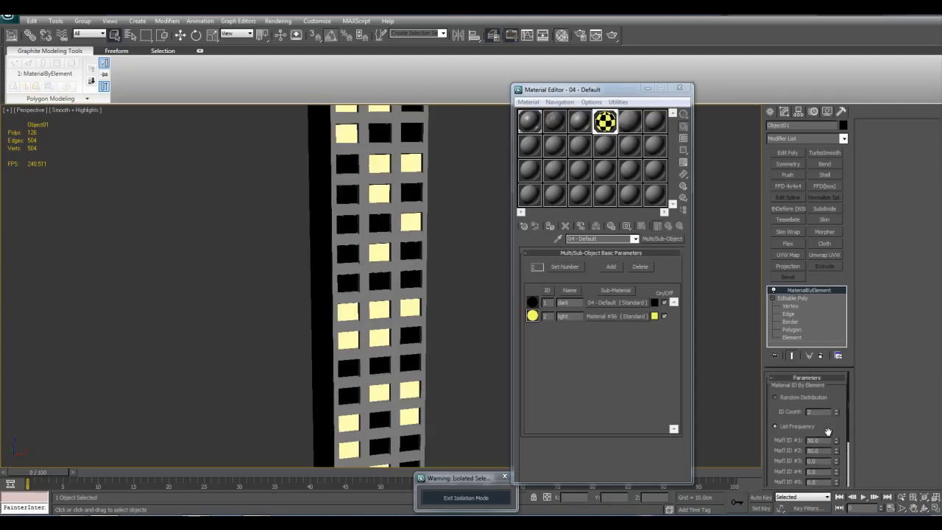
mouse_move(822, 429)
left_mouse_down()
mouse_move(819, 343)
mouse_move(823, 432)
left_mouse_up()
left_click(791, 427)
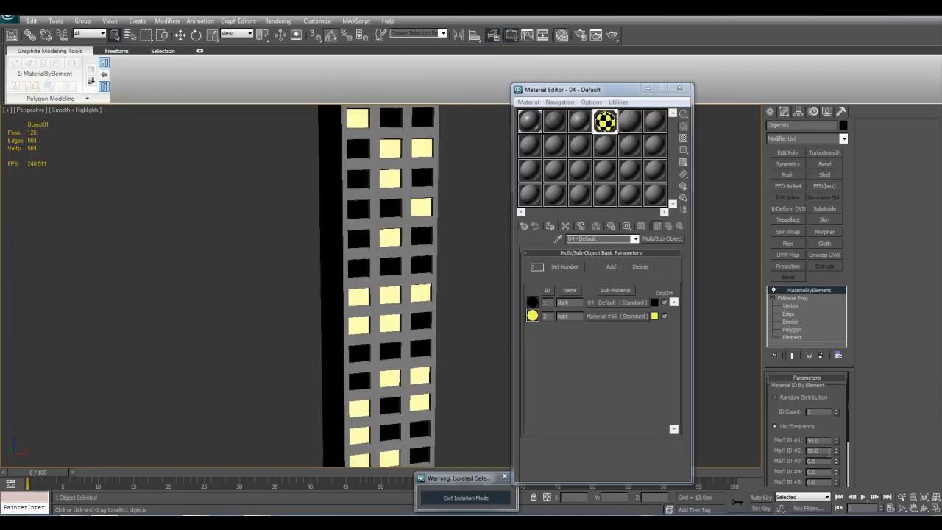
middle_click_drag(420, 155, 429, 347, "alt")
scroll(429, 346, "up", 3)
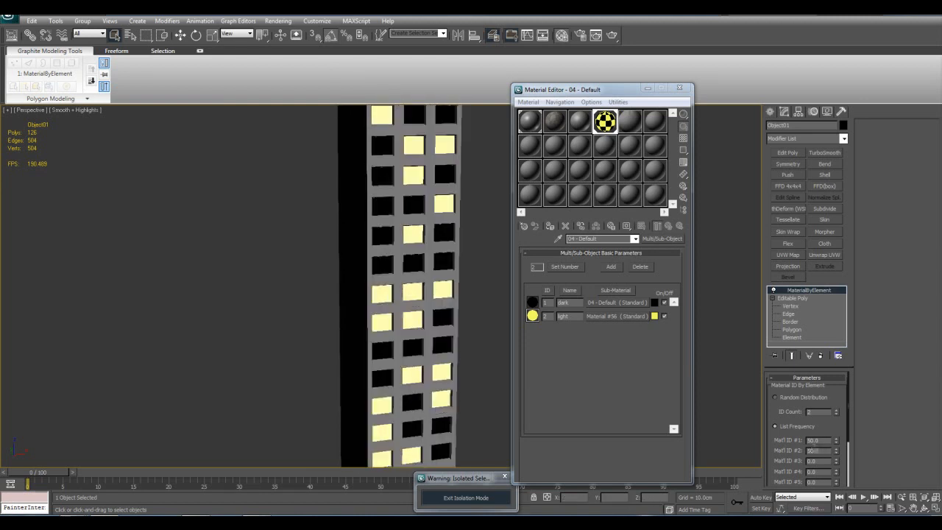
scroll(404, 291, "down", 5)
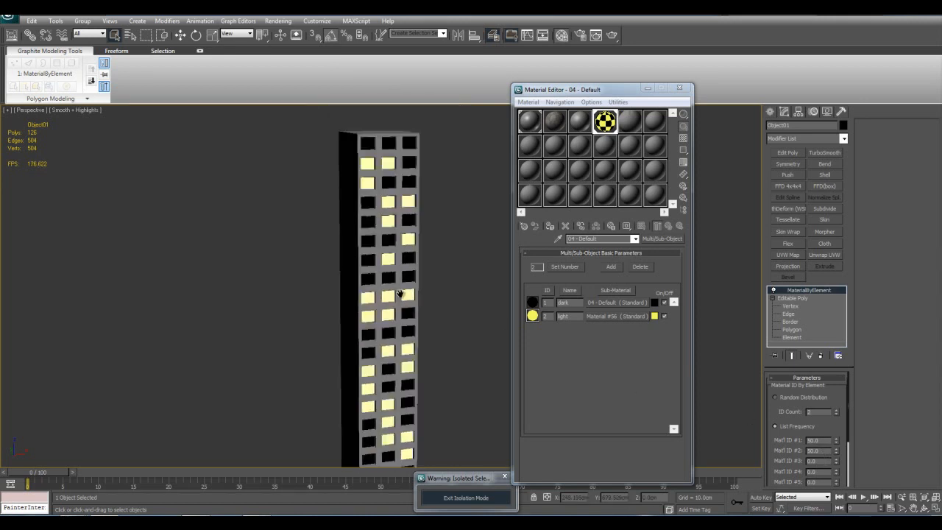
middle_click_drag(403, 295, 412, 304, "alt")
scroll(412, 303, "up", 5)
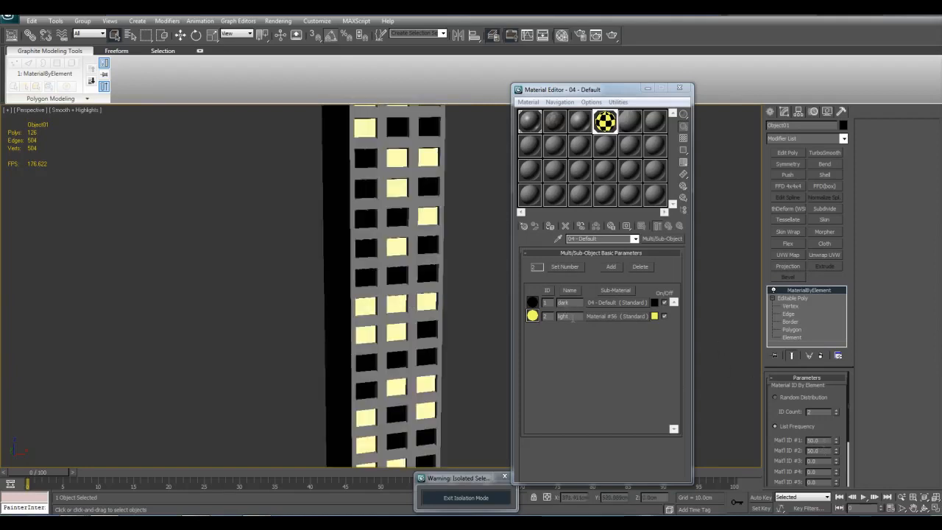
Step: Set the list frequency to 95 for Mat'l ID #2 and 5 for Mat'l ID #1
double_click(816, 450)
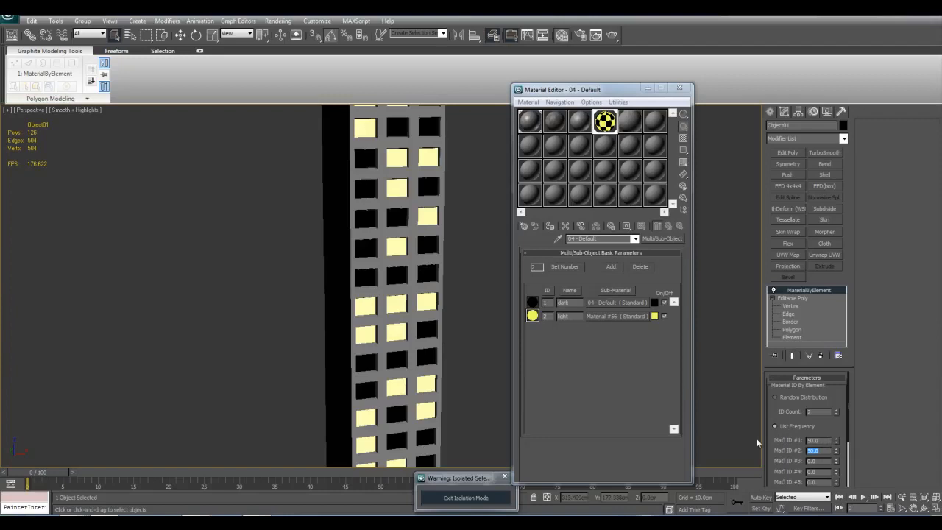
type("85")
key("Return")
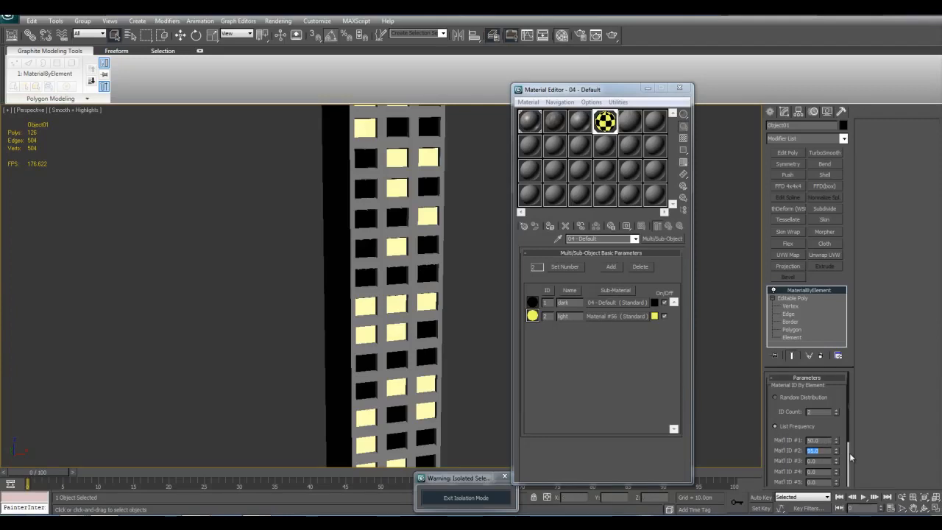
left_click_drag(830, 441, 741, 425)
type("5")
key("Return")
scroll(424, 284, "down", 2)
scroll(427, 295, "up", 1)
scroll(420, 219, "down", 1)
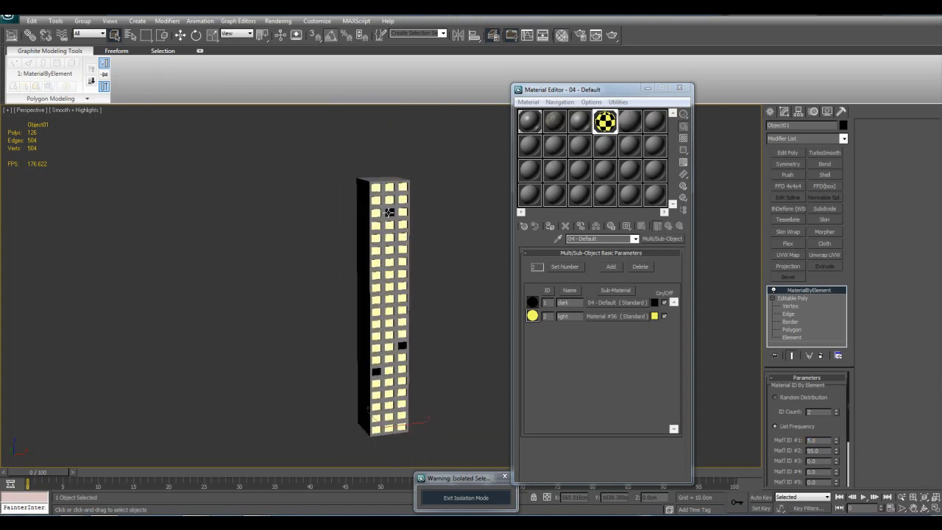
middle_click_drag(384, 364, 412, 340)
middle_click_drag(399, 181, 412, 185)
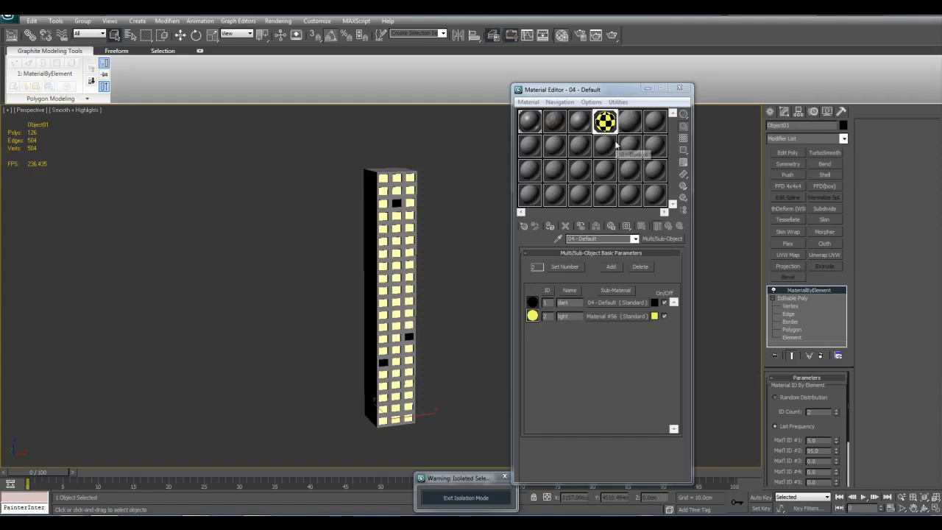
Step: Set the list frequency of both Mat'l ID #1 and Mat'l ID #2 to 50
middle_click_drag(457, 244, 450, 243)
scroll(458, 240, "up", 2)
scroll(458, 240, "down", 2)
scroll(447, 246, "up", 2)
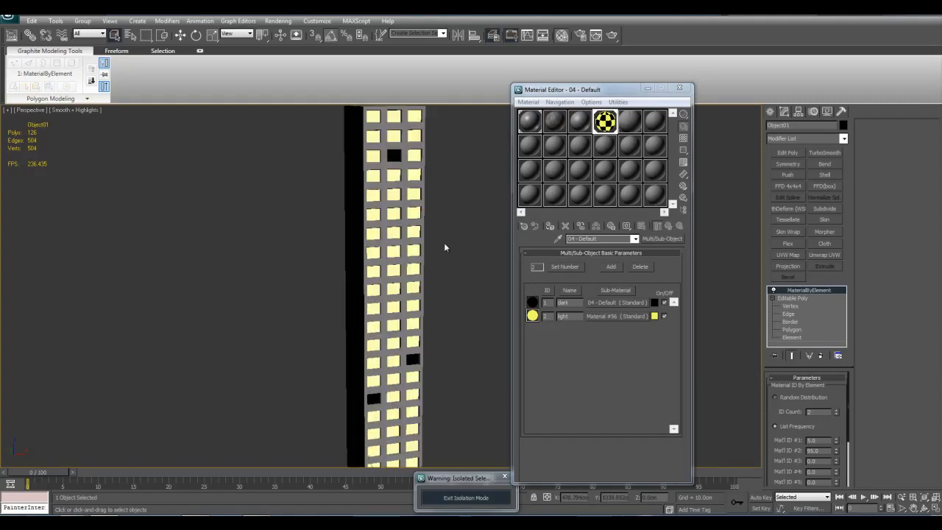
mouse_move(429, 217)
middle_mouse_down("alt")
mouse_move(429, 270)
mouse_move(435, 209)
middle_mouse_up("alt")
type("5")
left_click_drag(829, 452, 682, 422)
type("50")
key("Return")
Step: Inspect the tower from near and far to judge the even mix of lit and dark windows
scroll(440, 350, "down", 3)
scroll(439, 350, "up", 3)
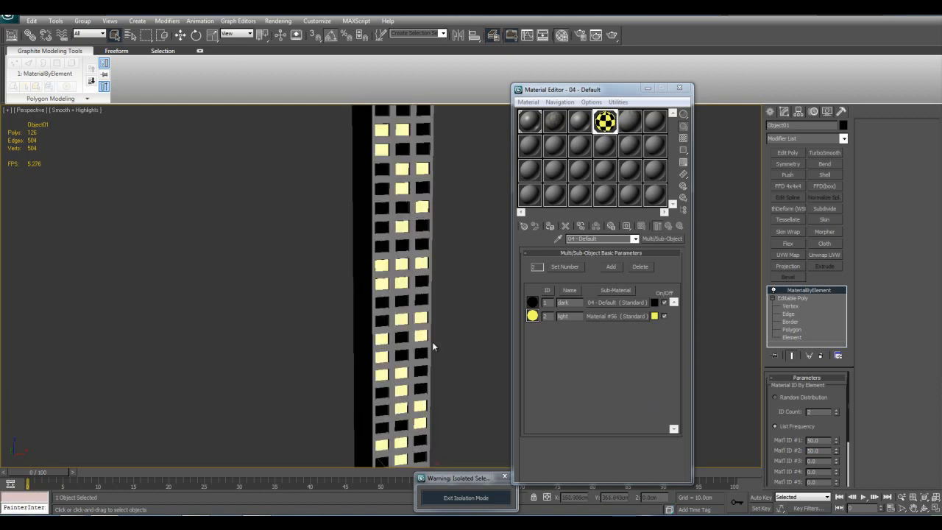
middle_click_drag(433, 346, 393, 255, "alt")
scroll(399, 221, "down", 3)
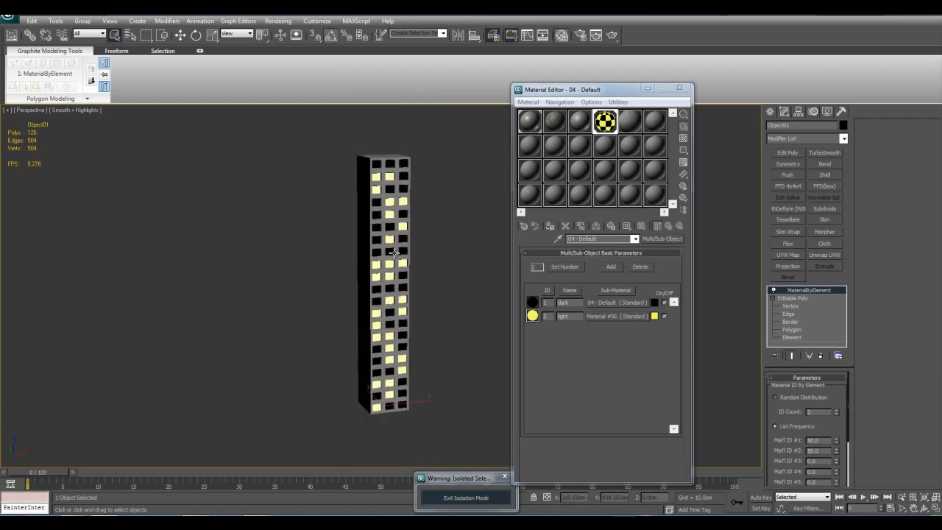
scroll(403, 221, "up", 3)
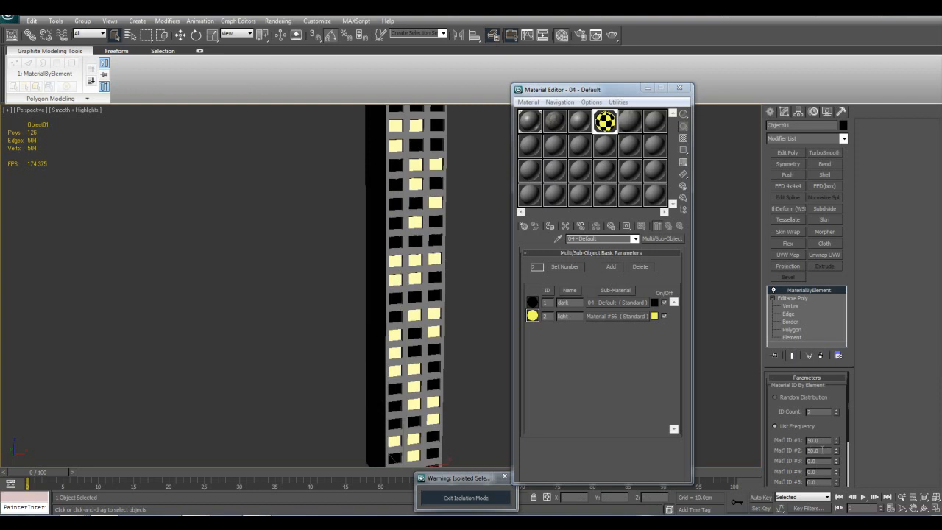
scroll(437, 307, "down", 3)
scroll(438, 306, "up", 3)
scroll(412, 331, "down", 3)
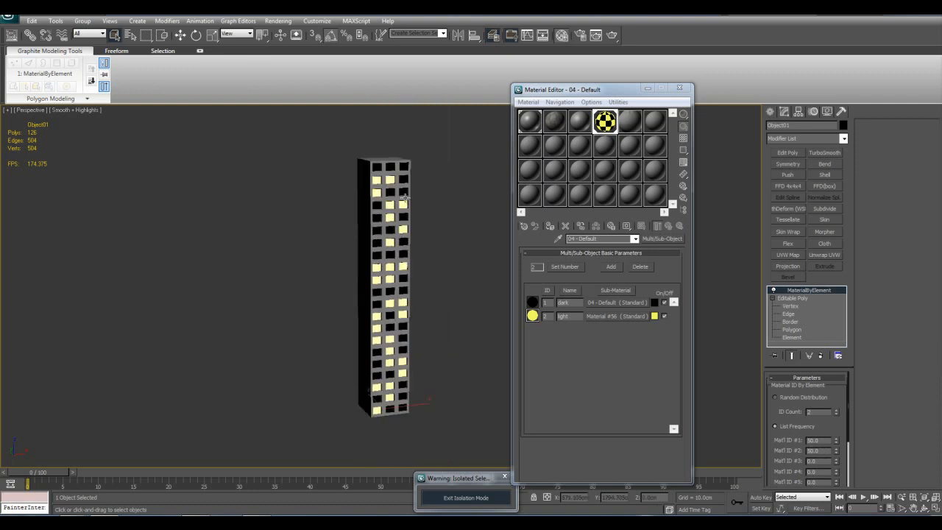
scroll(413, 270, "up", 2)
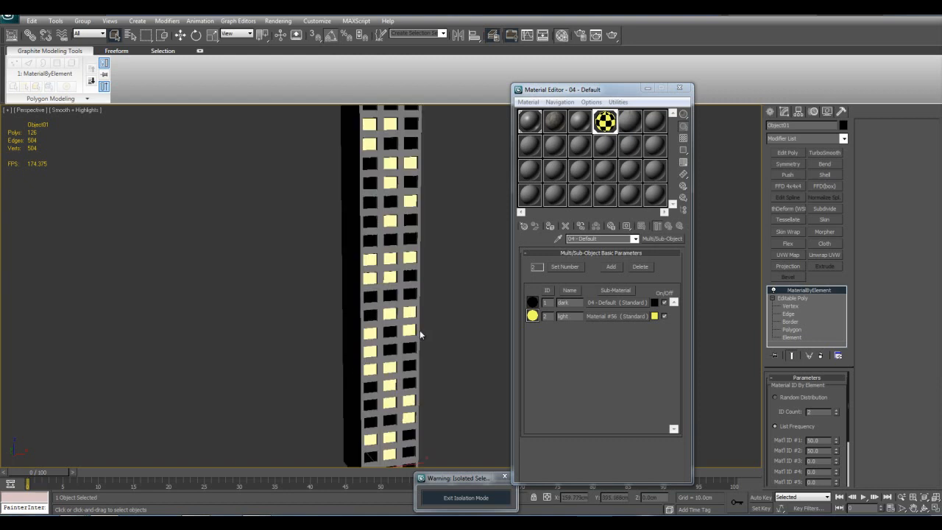
middle_click_drag(419, 331, 417, 346)
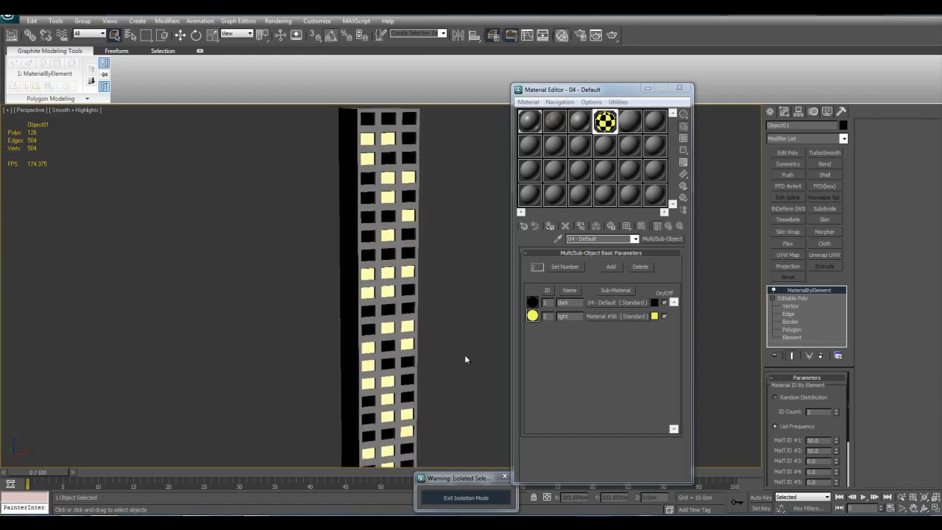
Step: Set the list frequency of Mat'l ID #1 to 95 and deselect the window panes object
double_click(826, 440)
type("2")
key("Return")
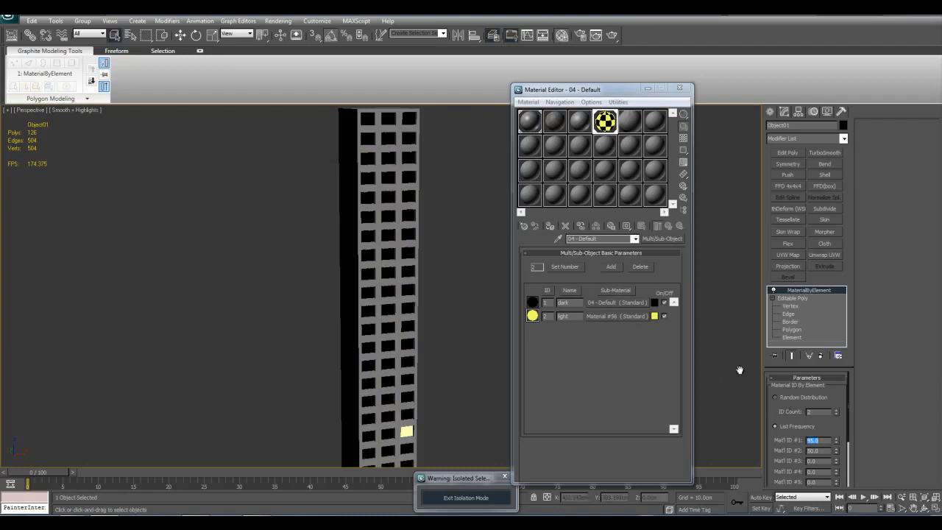
key("Tab")
scroll(408, 373, "down", 5)
left_click(440, 365)
Step: Reselect the window panes object and set the list frequency to 90 for Mat'l ID #1 and 10 for Mat'l ID #2
middle_click_drag(439, 365, 442, 349)
scroll(437, 368, "up", 2)
scroll(425, 361, "up", 3)
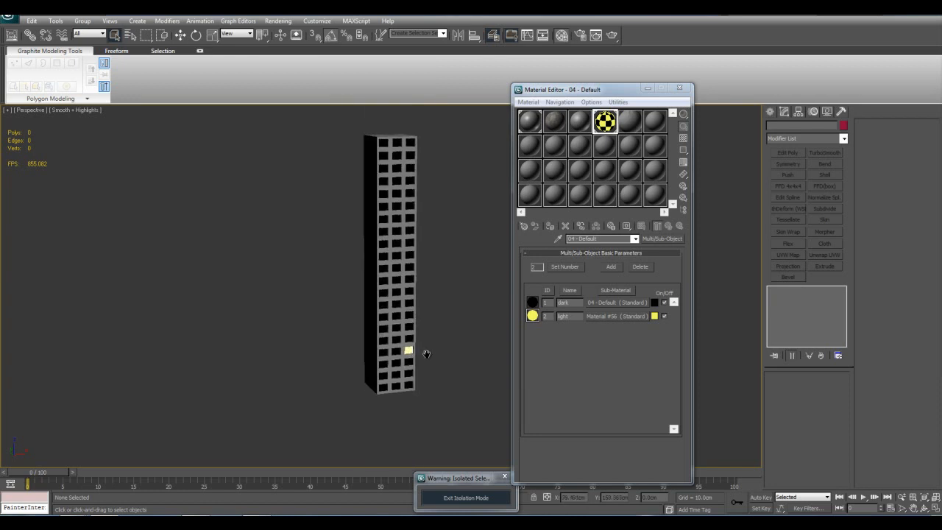
left_click(424, 345)
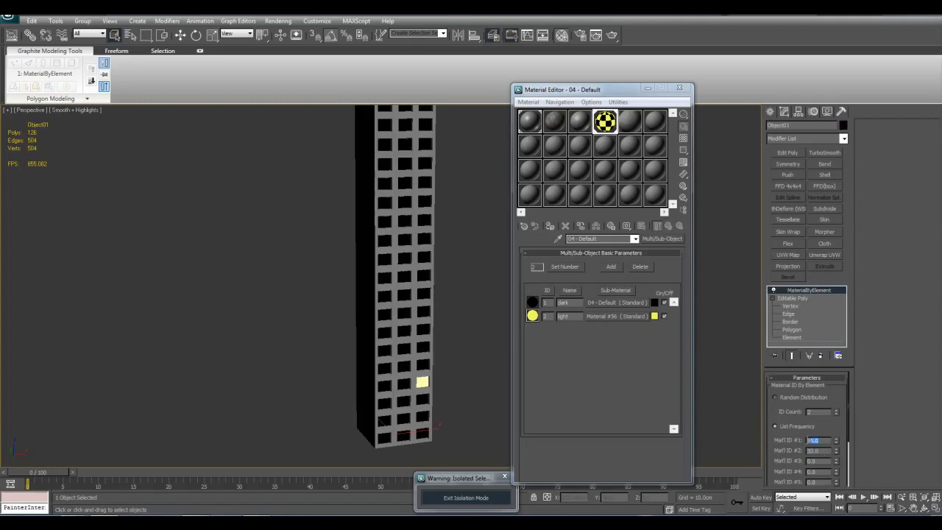
scroll(435, 310, "down", 2)
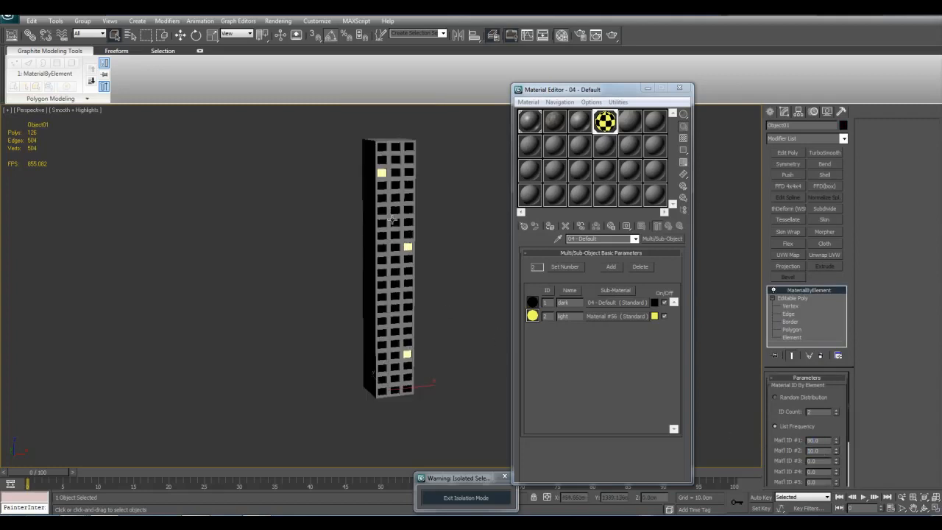
Step: Delete the tower's window panes object and exit Isolation Mode
middle_click_drag(431, 340, 428, 374)
left_click(432, 372)
scroll(442, 329, "up", 3)
left_click(421, 263)
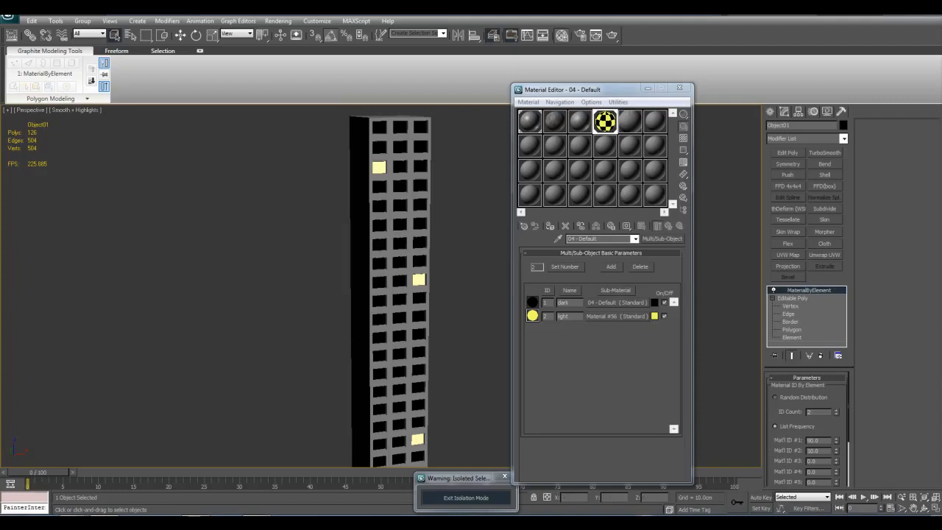
key("Delete")
left_click(466, 497)
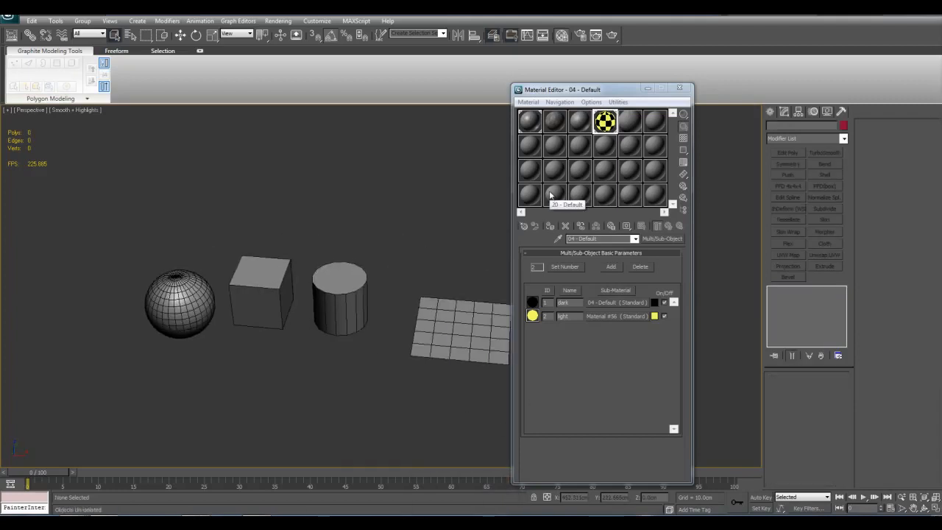
Step: Activate the 01 - Default material slot and select the plane
middle_click_drag(393, 268, 392, 302)
scroll(382, 274, "up", 3)
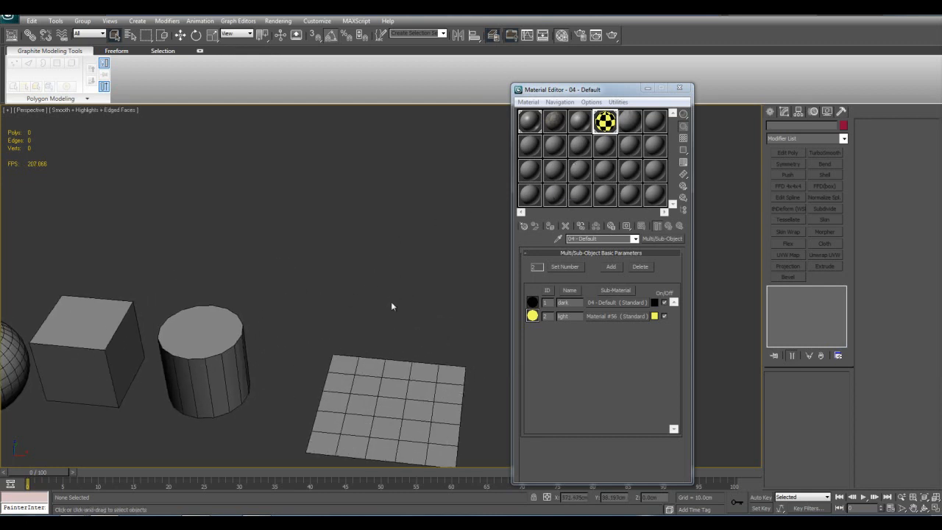
middle_click_drag(460, 253, 497, 184)
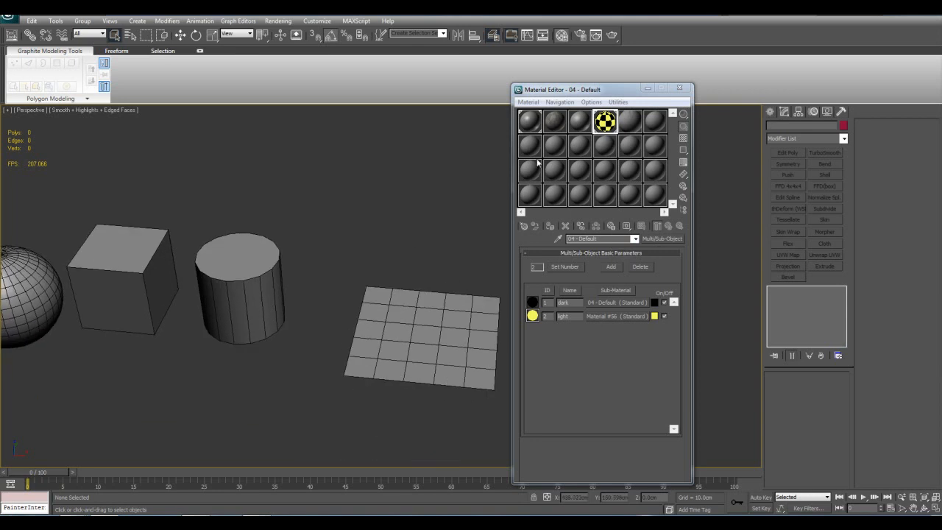
left_click(530, 120)
left_click(431, 335)
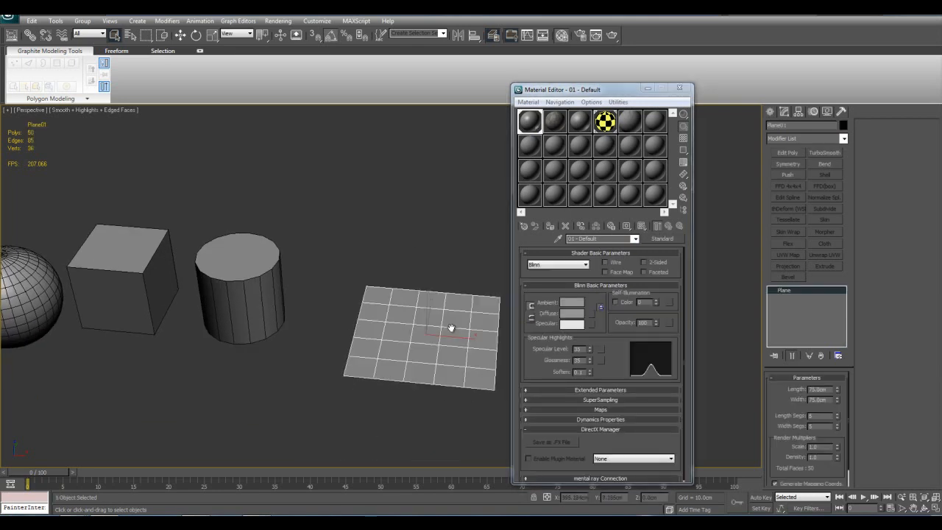
left_click(844, 138)
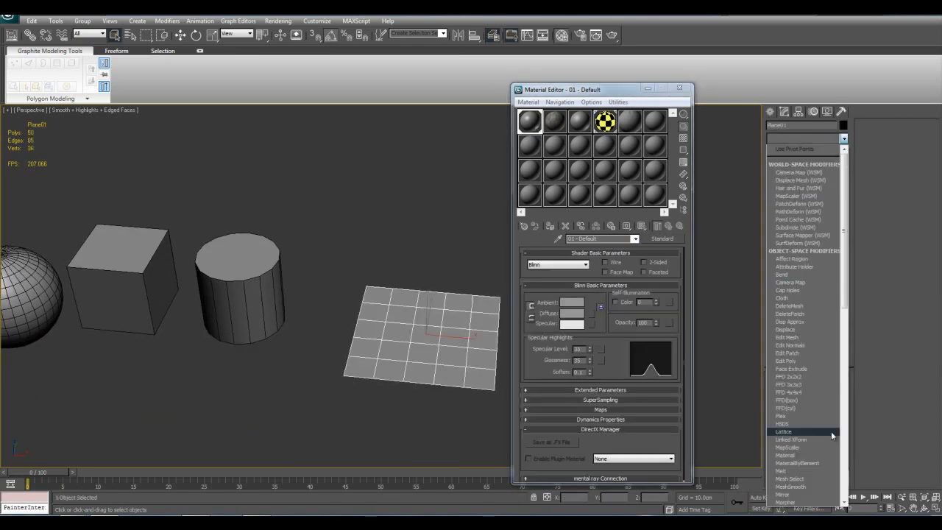
left_click(366, 373)
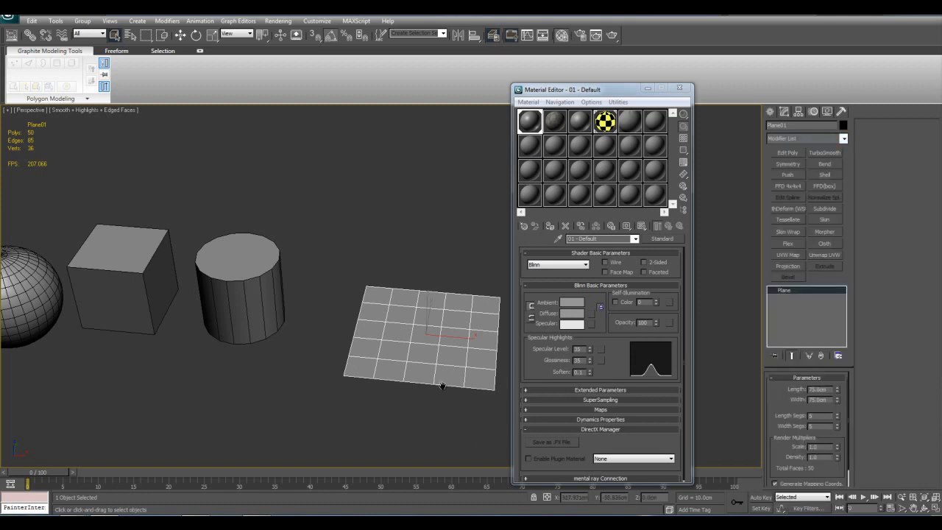
Step: Select the sphere, frame it in the viewport and minimize the Material Editor
middle_click_drag(366, 374, 517, 395)
left_click(183, 313)
key("z")
left_click(647, 89)
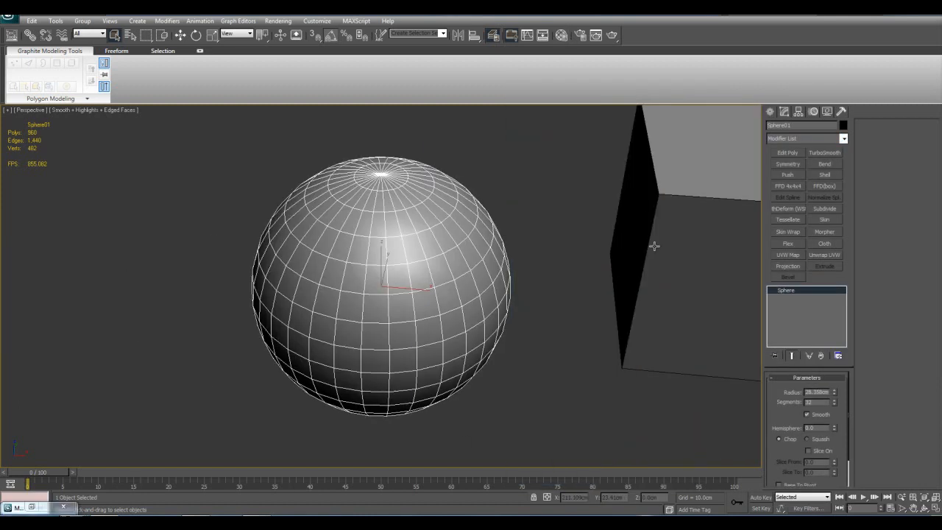
Step: Apply a Melt modifier to the sphere
left_click(844, 140)
scroll(831, 263, "down", 5)
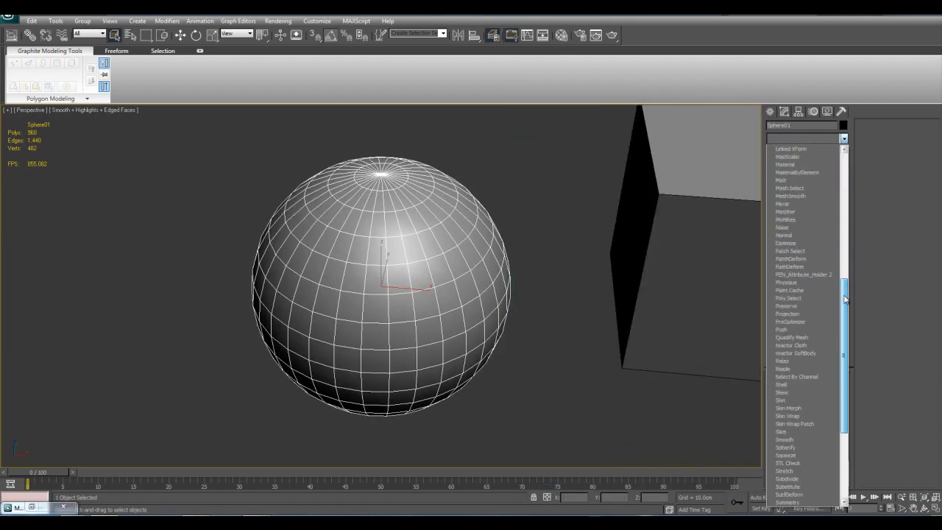
left_click(831, 260)
mouse_move(677, 295)
middle_mouse_down()
mouse_move(631, 311)
mouse_move(674, 290)
middle_mouse_up()
mouse_move(786, 406)
left_mouse_down()
mouse_move(785, 271)
mouse_move(784, 416)
left_mouse_up()
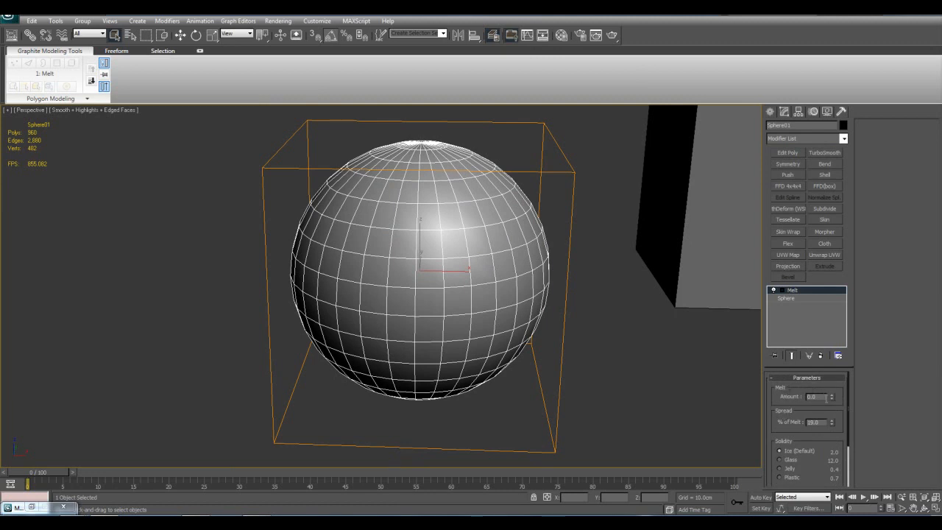
Step: Look through the Melt modifier's amount, spread, solidity and axis settings
mouse_move(832, 399)
left_mouse_down()
mouse_move(844, 245)
mouse_move(849, 401)
left_mouse_up()
middle_click_drag(666, 417, 680, 443)
left_click_drag(803, 437, 805, 409)
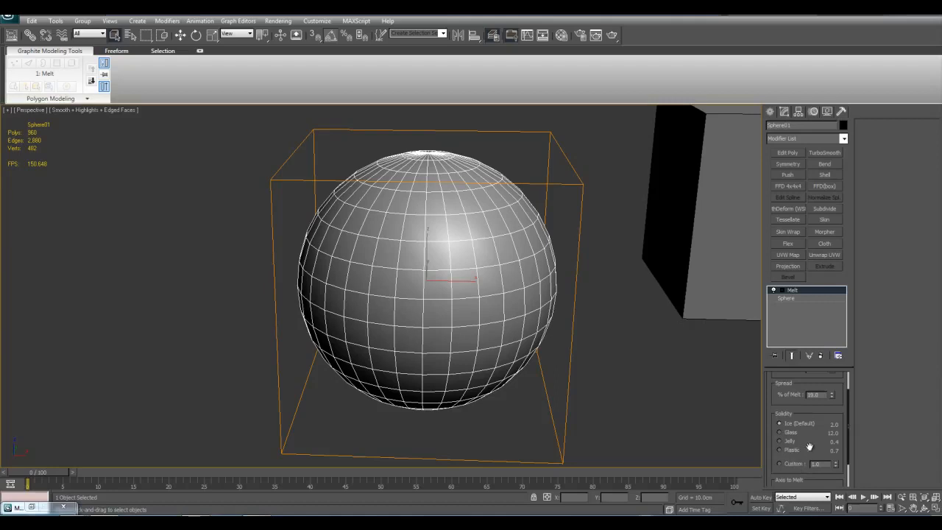
left_click_drag(808, 446, 817, 383)
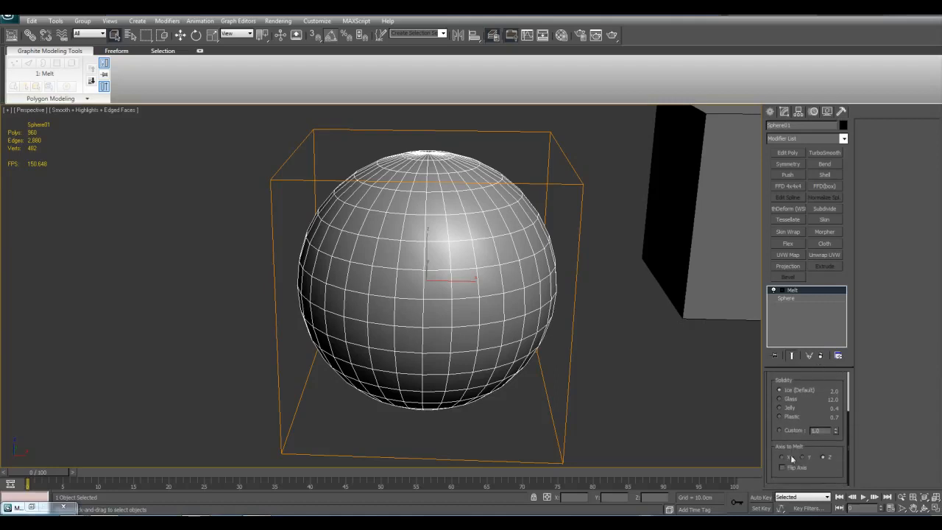
left_click_drag(817, 406, 816, 481)
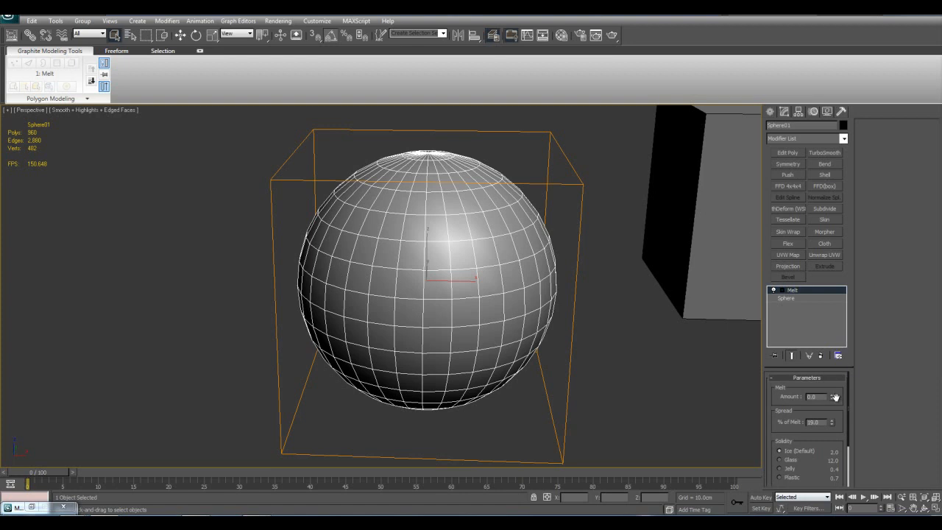
middle_click_drag(595, 355, 615, 350)
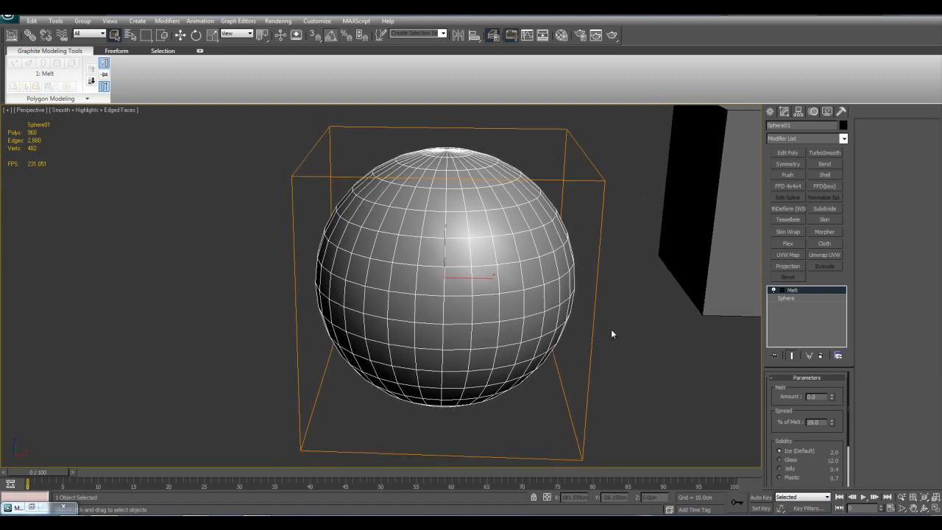
middle_click_drag(710, 385, 678, 427)
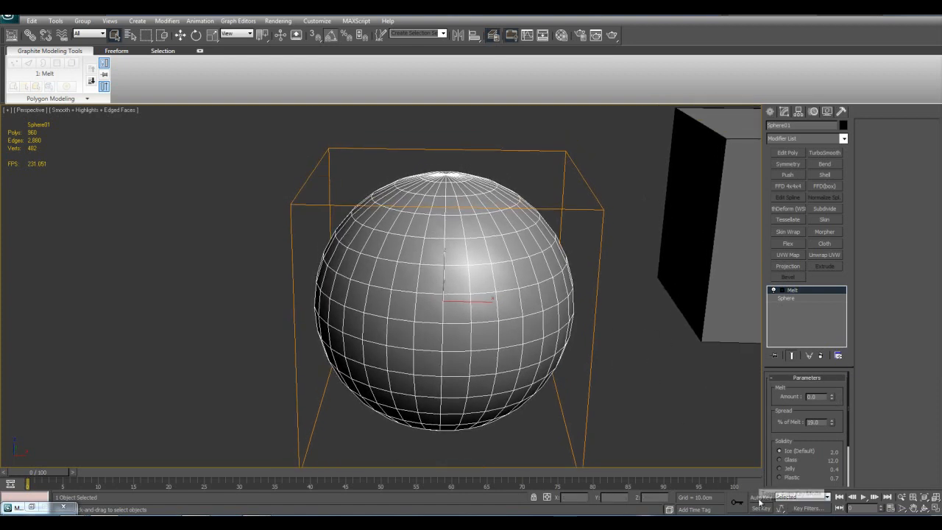
Step: Turn on Auto Key and set the sphere's Melt amount to 360 at frame 100
left_click(783, 290)
middle_click_drag(657, 378, 654, 378)
left_click(654, 377)
left_click(479, 326)
left_click(759, 497)
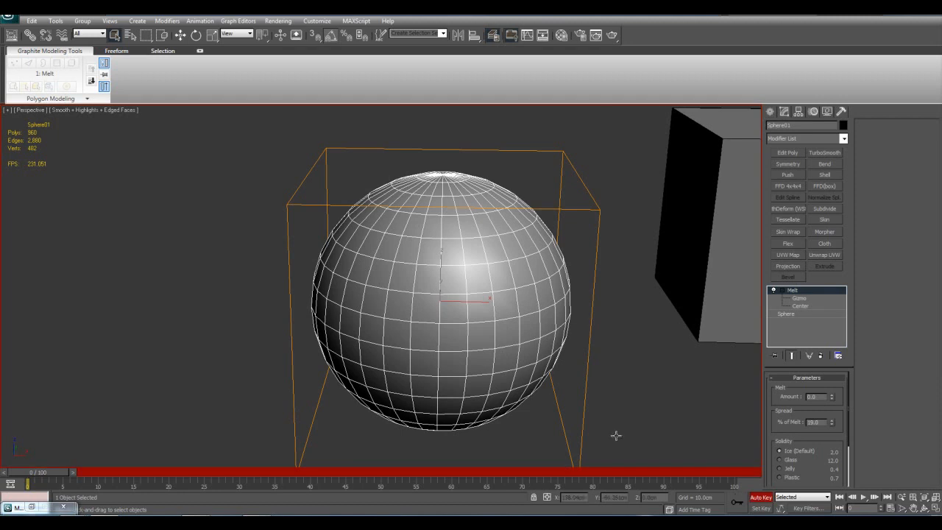
left_click_drag(62, 474, 736, 478)
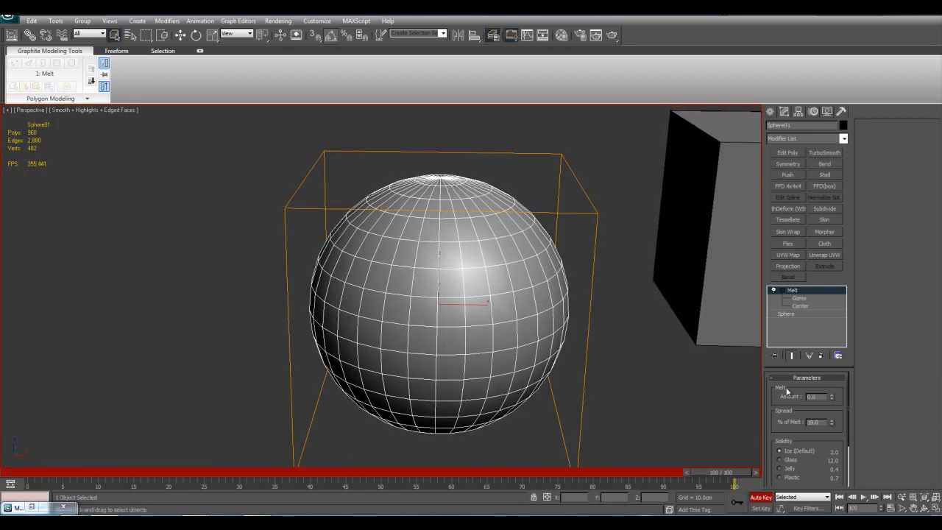
left_click_drag(835, 396, 837, 211)
middle_click_drag(628, 365, 544, 371)
scroll(594, 251, "up", 3)
scroll(533, 372, "up", 4)
scroll(545, 371, "down", 3)
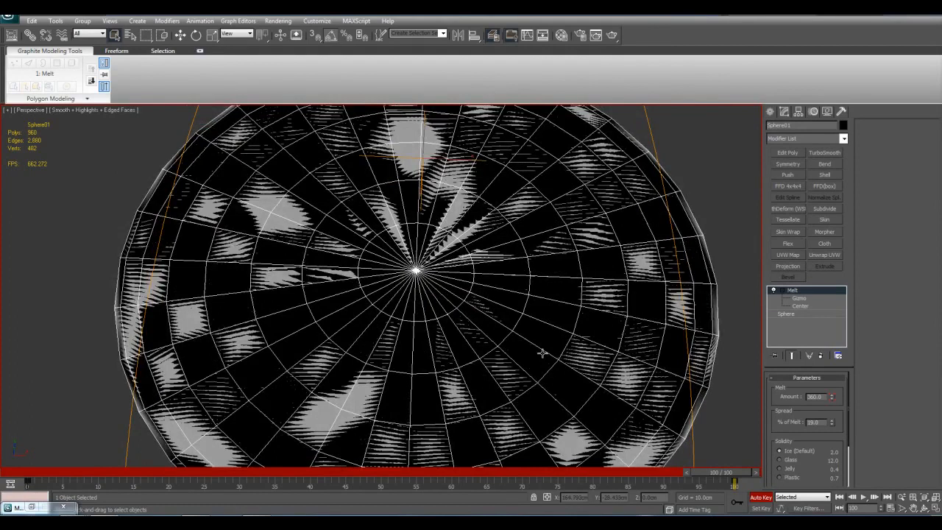
scroll(545, 355, "down", 3)
Step: Add a Push modifier above Melt and set its push value to about 0.58 cm
left_click(787, 291)
left_click(789, 175)
middle_click_drag(637, 346, 732, 363, "alt")
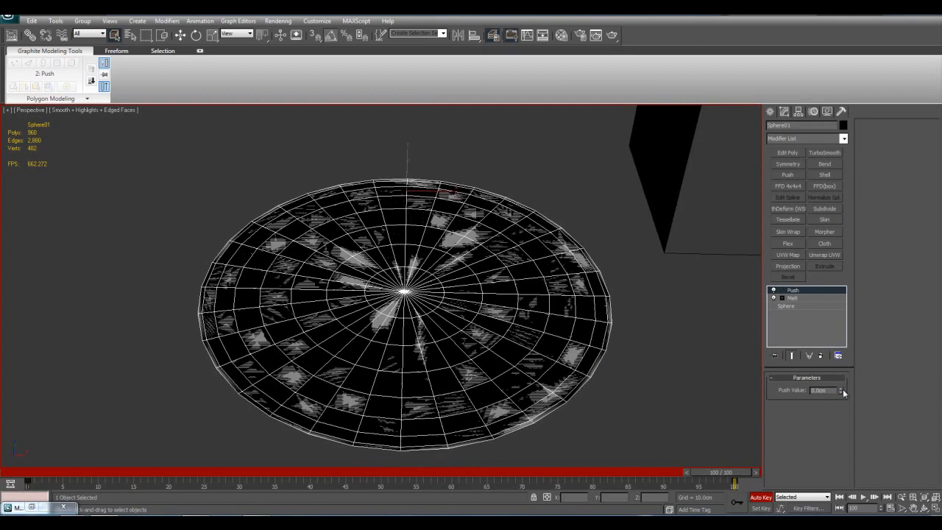
left_click_drag(842, 393, 845, 380)
middle_click_drag(633, 273, 530, 337, "alt")
scroll(629, 309, "up", 2)
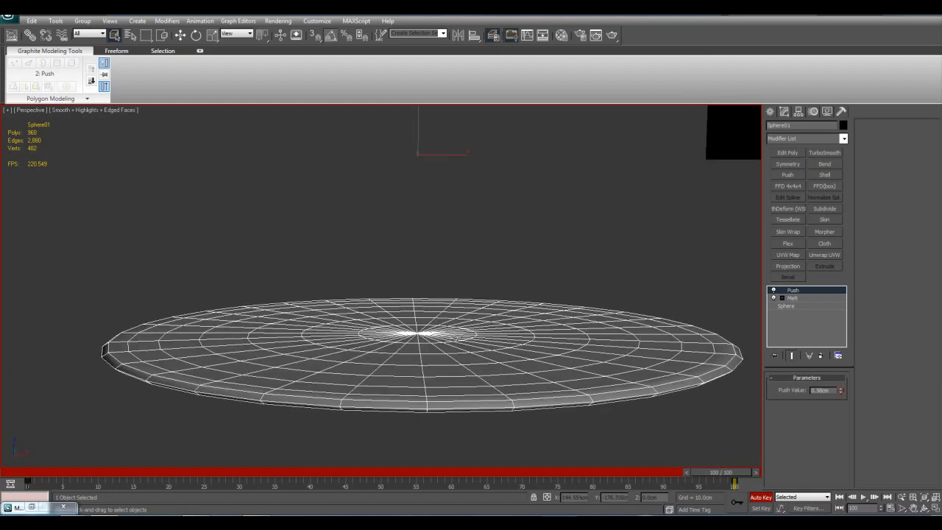
middle_click_drag(429, 340, 537, 309, "alt")
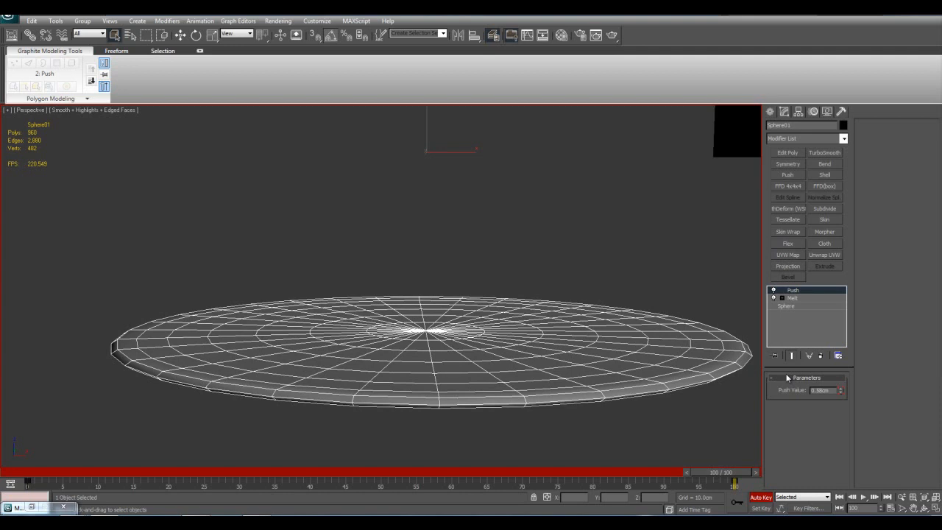
middle_click_drag(658, 381, 644, 391)
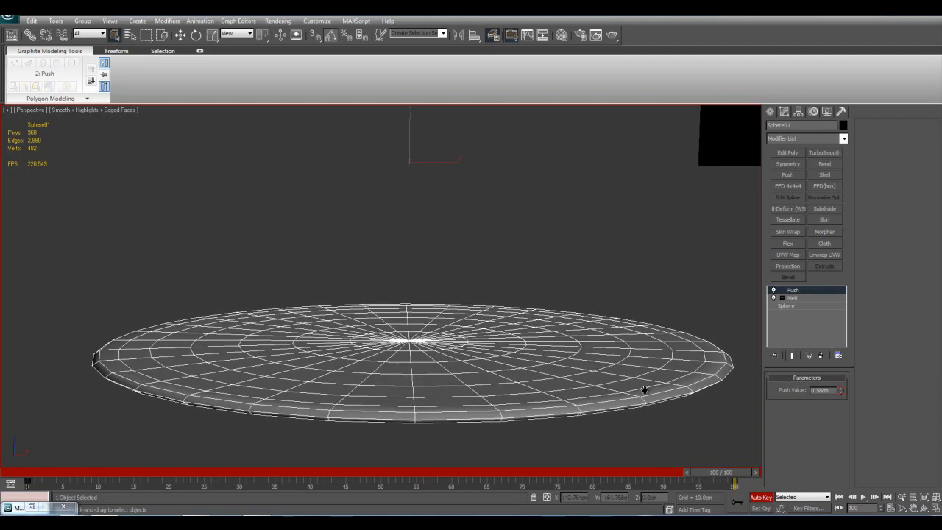
Step: Reset the push value to 0, turn off Auto Key and raise the push value again at the timeline's start
type("0")
key("Return")
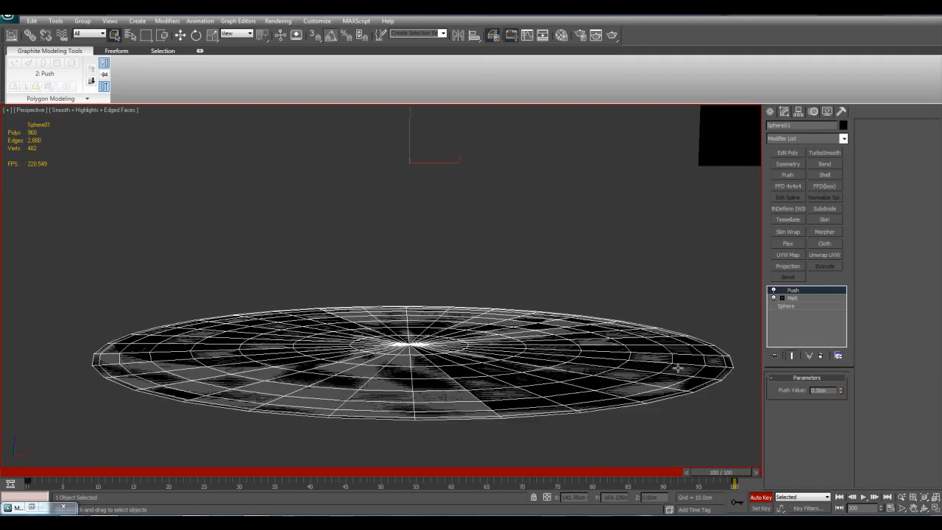
left_click(759, 498)
left_click_drag(747, 473, 74, 452)
left_click_drag(839, 393, 841, 375)
Step: Scrub to frame 65 and inspect the melting sphere deselected and without edged faces
left_click_drag(56, 479, 478, 475)
left_click(792, 297)
key("F4")
left_click(625, 299)
middle_click_drag(625, 299, 612, 378, "alt")
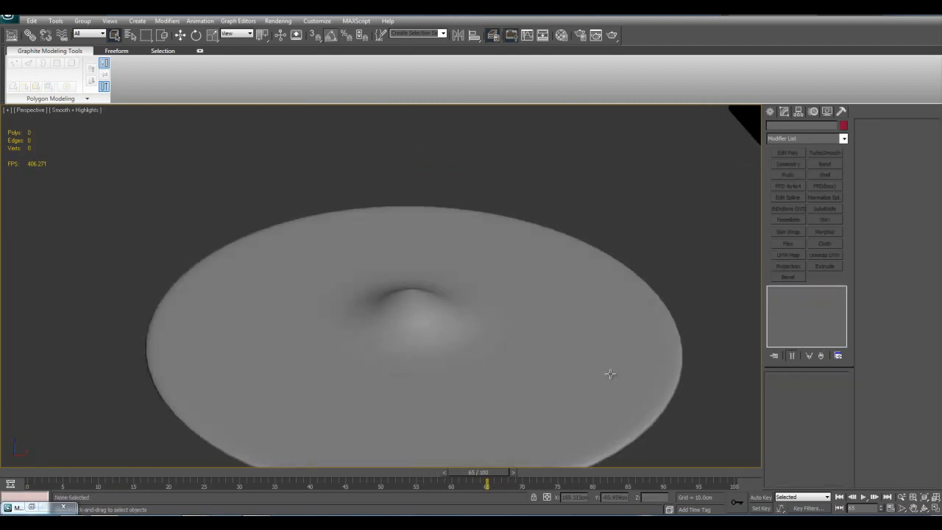
scroll(612, 377, "down", 3)
key("F4")
Step: Rewind to frame 0, play the melt animation without edged faces and stop it
key("Home")
middle_click_drag(595, 330, 600, 380)
key("F4")
scroll(608, 382, "down", 3)
left_click(867, 499)
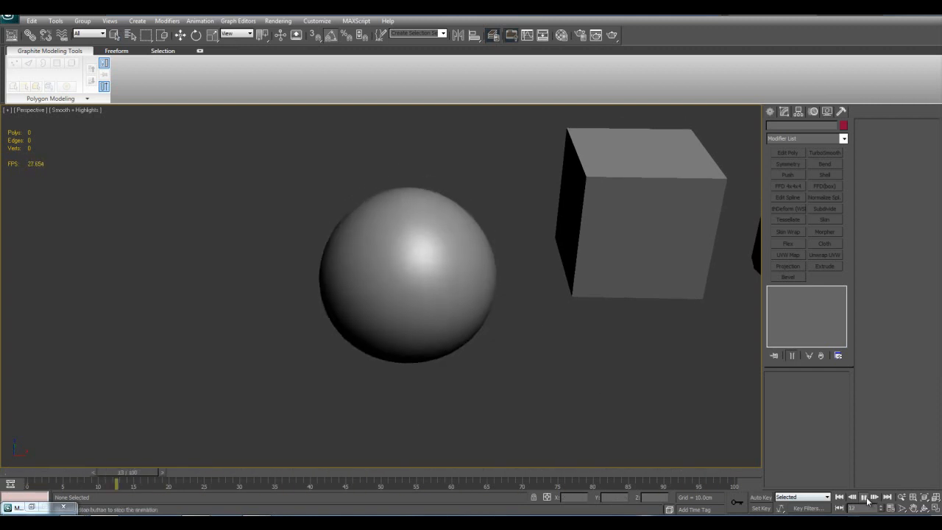
left_click(867, 500)
Step: Show edged faces again, reselect the sphere and delete its Push and Melt modifiers
key("F4")
middle_click_drag(582, 332, 566, 381)
left_click(502, 387)
left_click(798, 307, "shift")
right_click(797, 307)
left_click(830, 109)
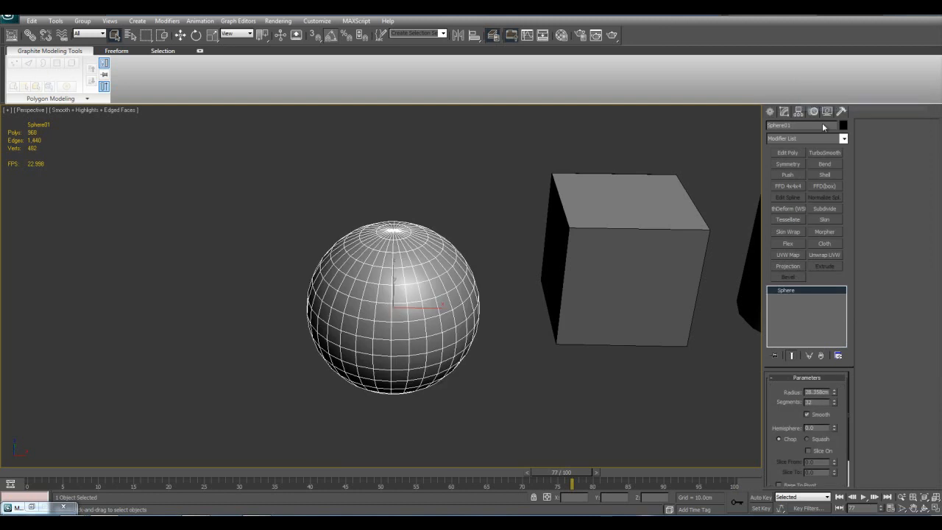
Step: Frame the sphere in the viewport and return the timeline to frame 0
middle_click_drag(644, 295, 606, 307)
key("z")
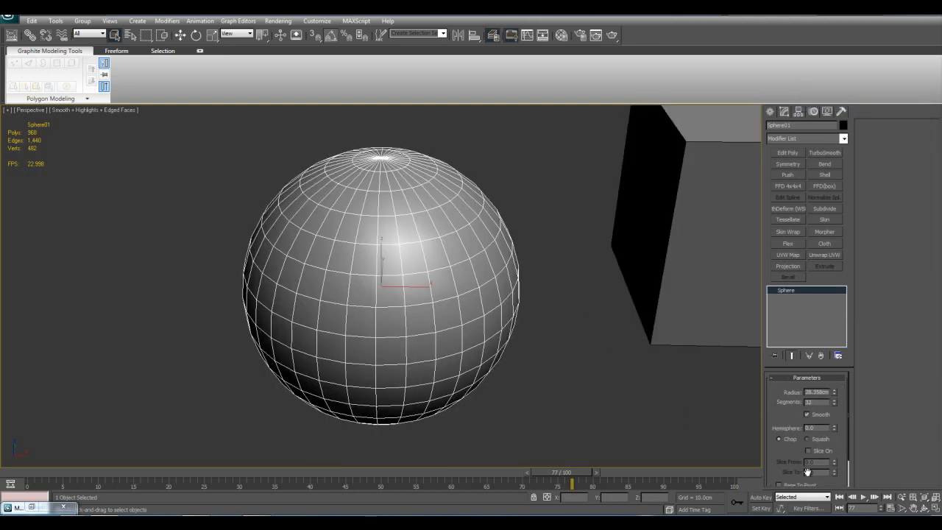
left_click(839, 498)
middle_click_drag(652, 397, 608, 390)
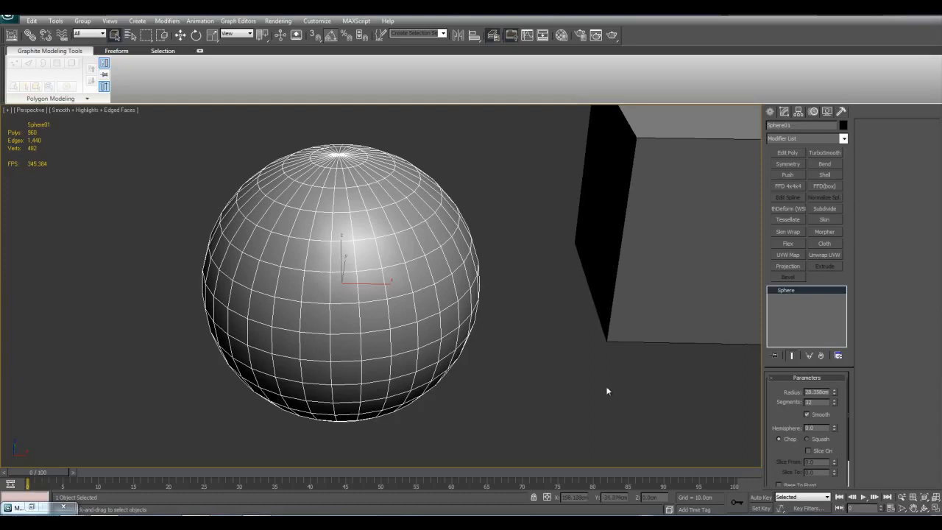
left_click(841, 141)
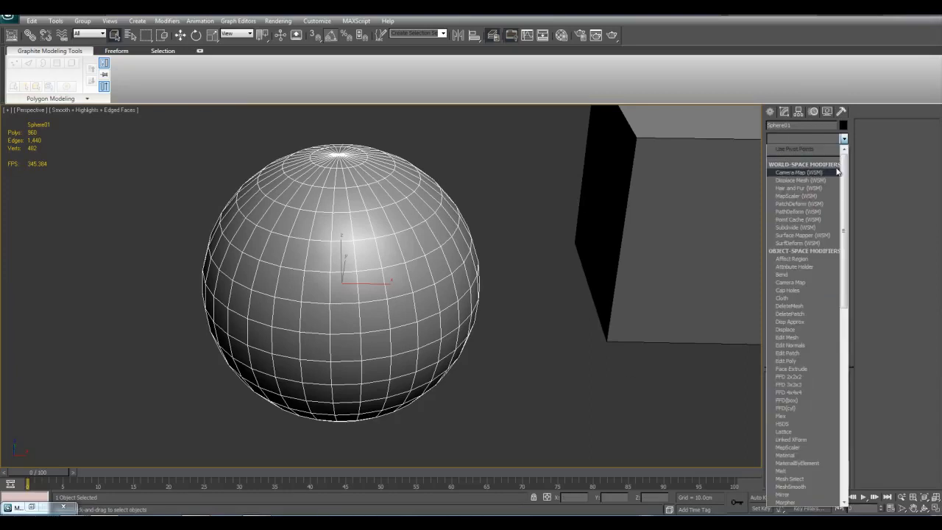
left_click(801, 468)
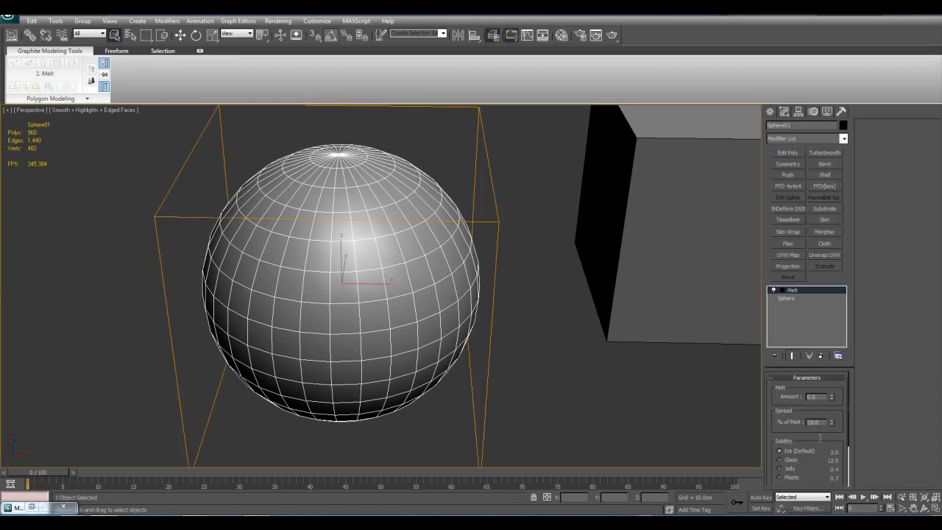
right_click(803, 289)
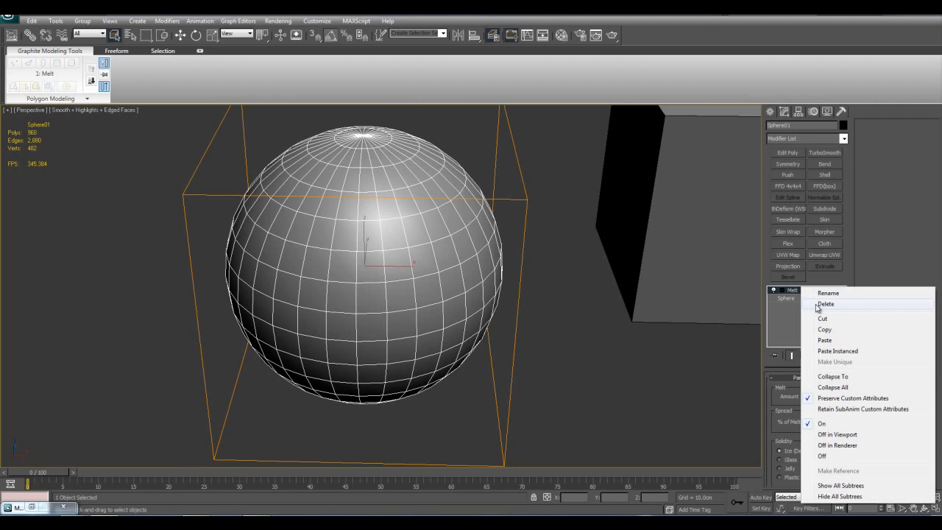
left_click(821, 304)
Step: Apply a Mesh Select modifier to the sphere and enter its Polygon sub-object level
left_click(843, 138)
left_click_drag(848, 162, 845, 218)
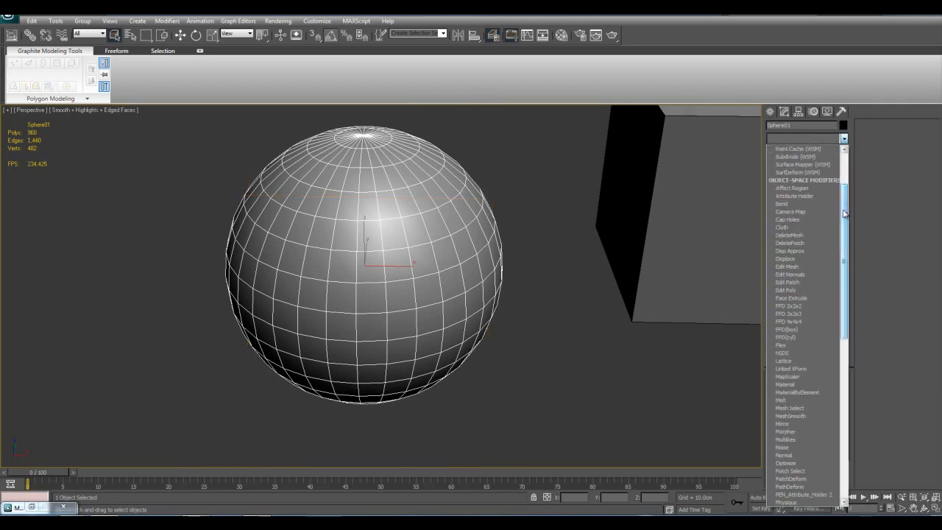
left_click(810, 410)
left_click(783, 289)
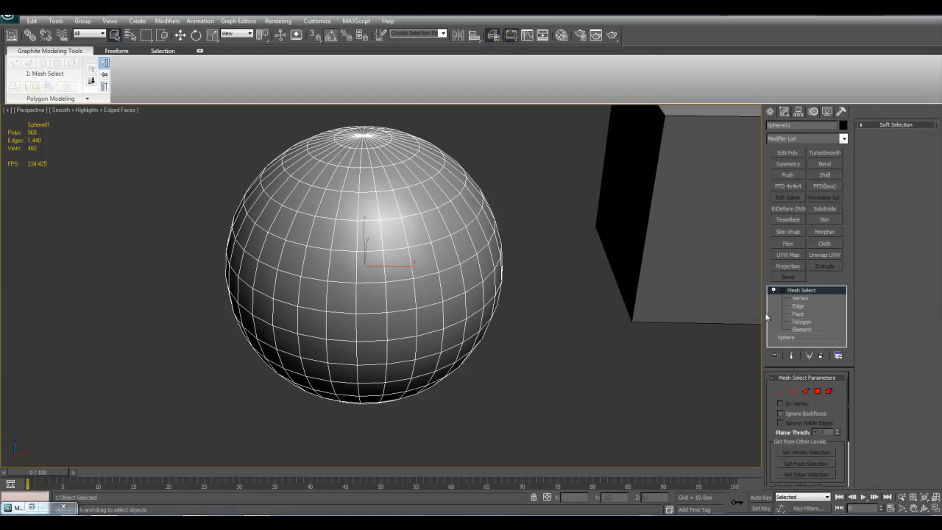
left_click(800, 322)
Step: Try selecting individual polygons on the sphere's surface and clear the selection
left_click(439, 298)
left_click(393, 206)
left_click(419, 230)
left_click(517, 175)
Step: Region-select the polygons of the sphere's top cap and exit the Polygon sub-object level
middle_click_drag(516, 176, 570, 296)
scroll(575, 319, "up", 3)
scroll(575, 320, "down", 3)
middle_click_drag(577, 361, 557, 355, "alt")
scroll(566, 362, "up", 3)
scroll(552, 347, "down", 3)
middle_click_drag(494, 300, 515, 348)
left_click_drag(290, 257, 548, 353)
left_click_drag(265, 220, 587, 333)
middle_click_drag(590, 290, 579, 263)
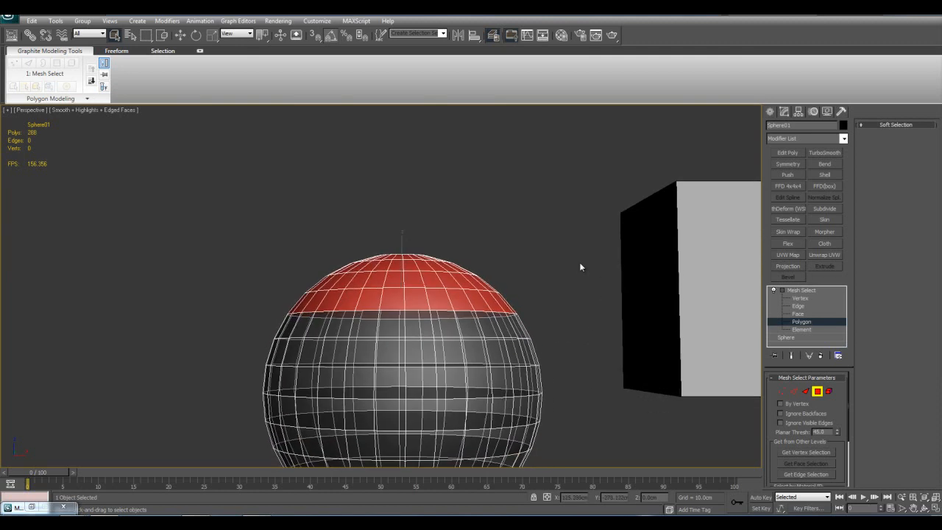
key("4")
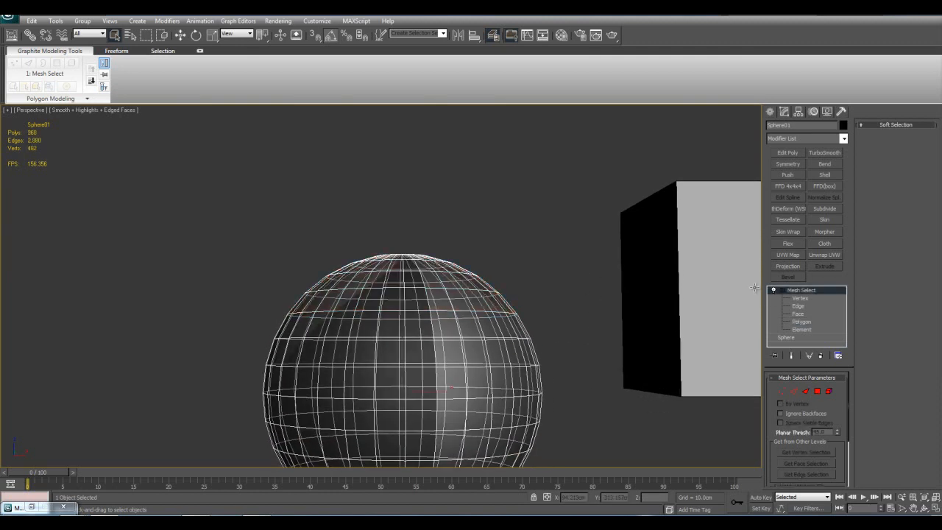
Step: Region-select the polygons of the sphere's upper cap at the Mesh Select modifier's Polygon sub-object level
middle_click_drag(487, 236, 490, 236)
key("4")
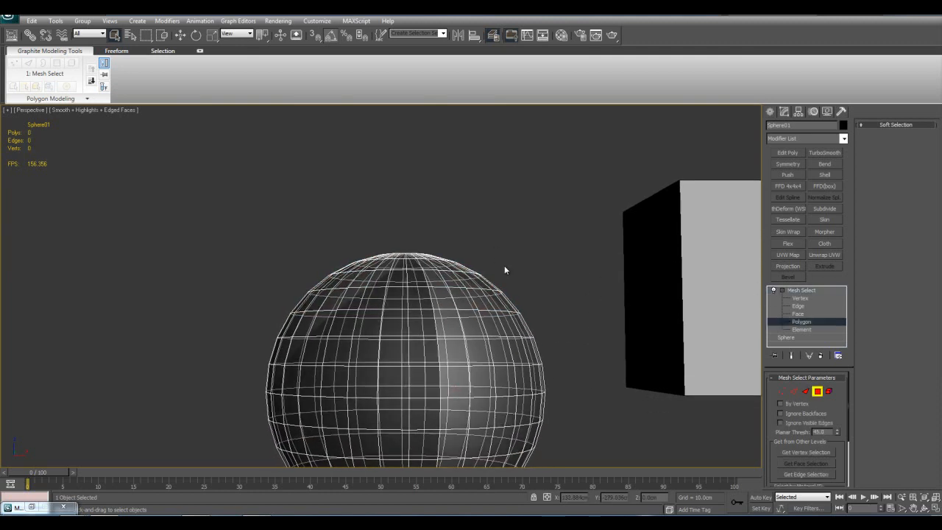
middle_click_drag(463, 245, 529, 266)
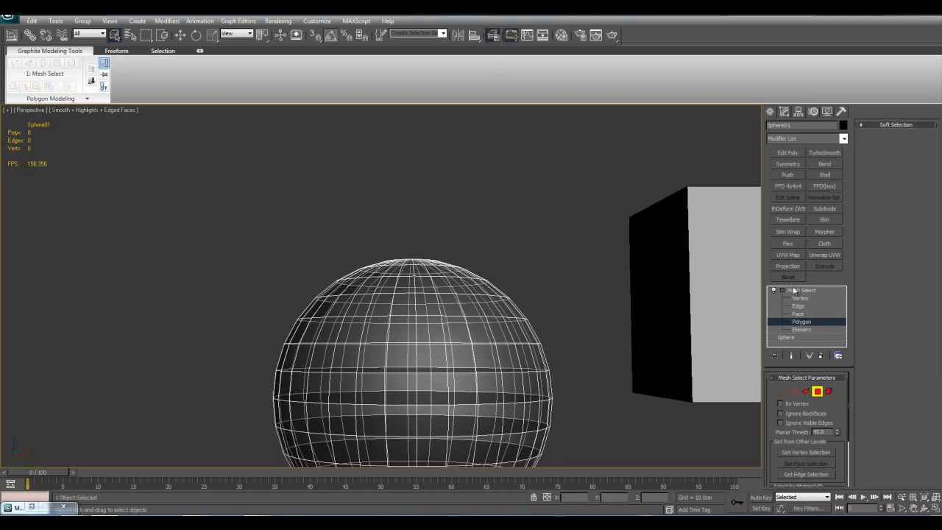
middle_click_drag(405, 242, 414, 236)
left_click_drag(258, 230, 570, 324)
middle_click_drag(551, 301, 559, 264)
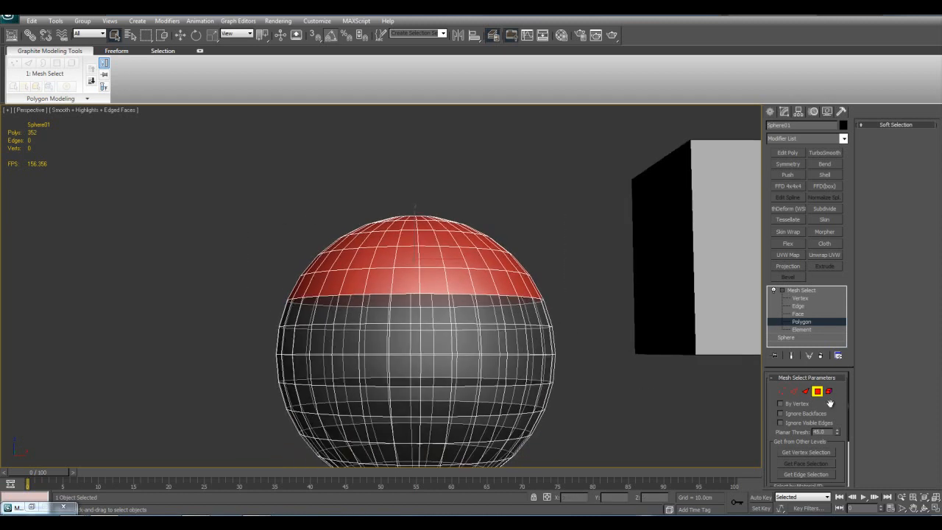
Step: Enable Soft Selection for the selected cap polygons in the Mesh Select modifier
left_click(881, 126)
left_click(890, 134)
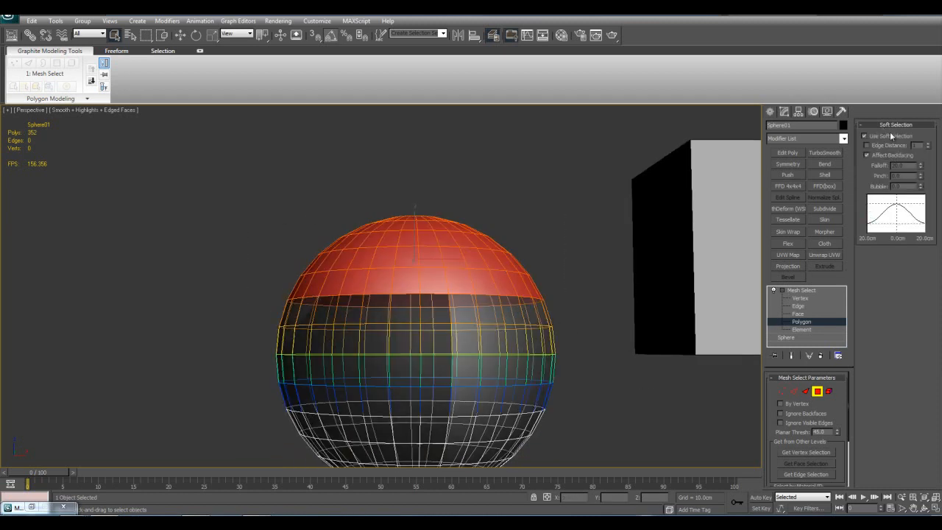
middle_click_drag(567, 206, 673, 222, "alt")
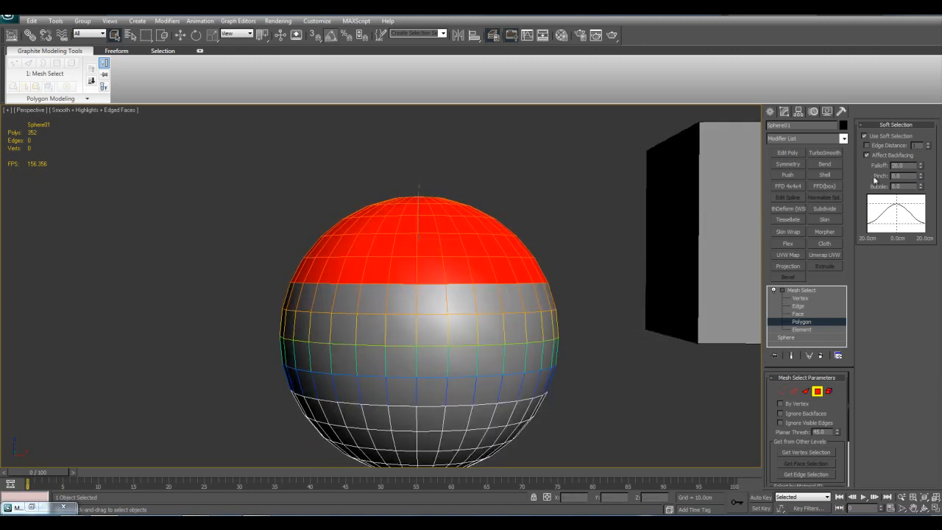
Step: Apply a Bend modifier to the soft-selected polygons, adjust its angle and set the bend axis to Y
left_click(822, 164)
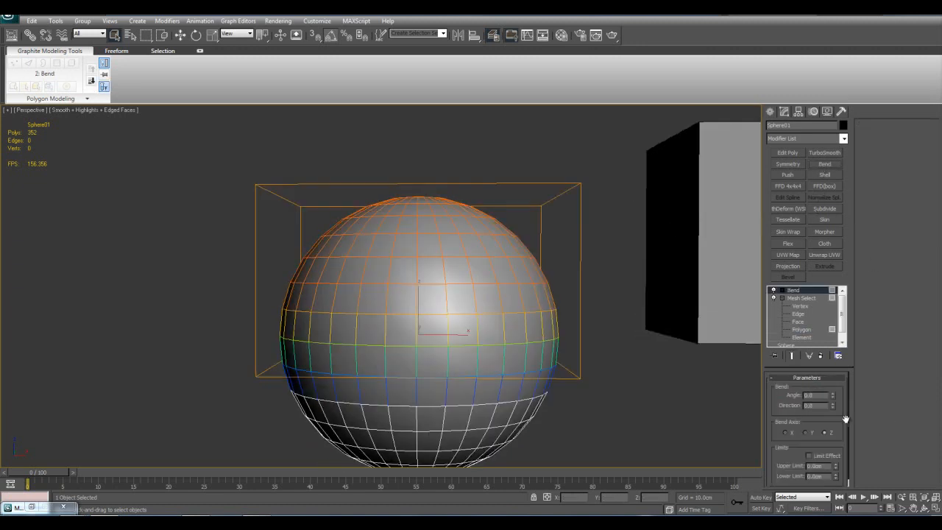
left_click_drag(833, 398, 837, 346)
left_click(806, 433)
Step: Delete the Bend and Mesh Select modifiers from the sphere's stack
right_click(811, 296)
left_click(818, 302)
left_click(809, 292)
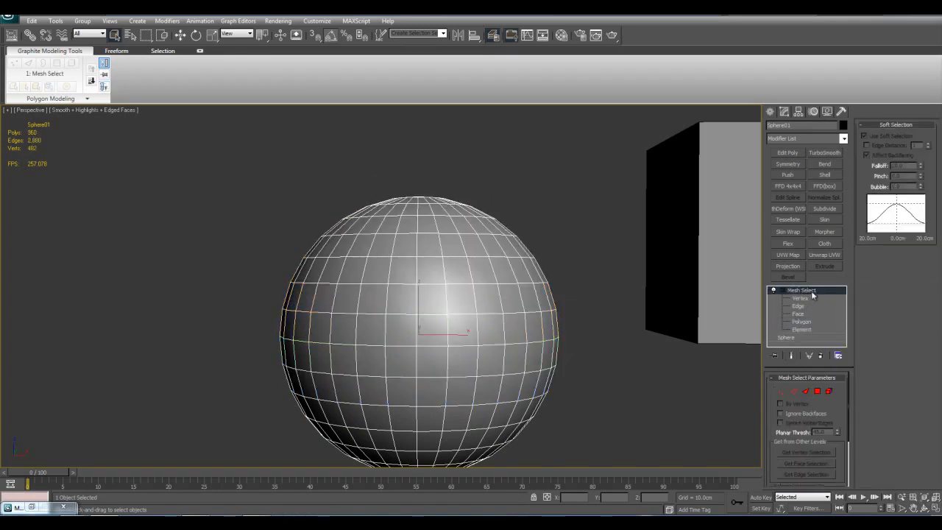
right_click(806, 293)
left_click(818, 302)
Step: Locate the Poly Select modifier among the available modifiers without applying it
left_click(844, 138)
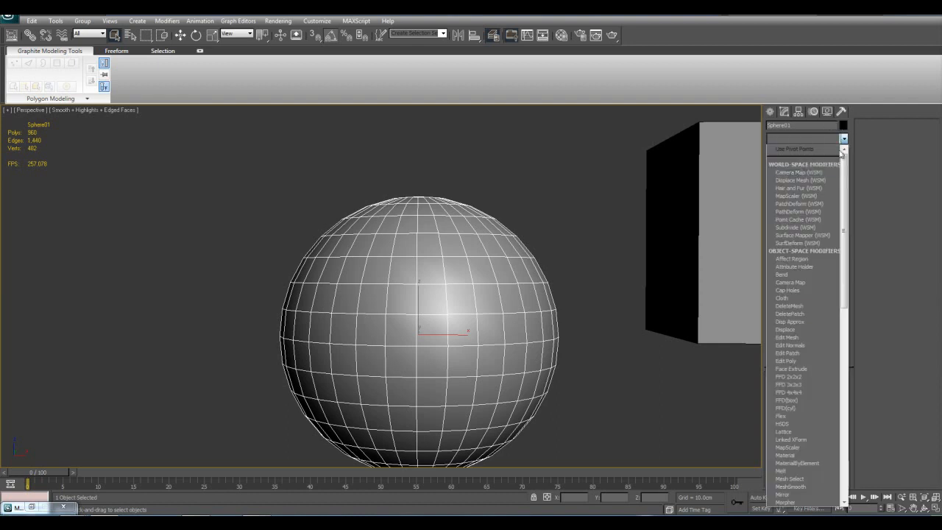
left_click_drag(845, 294, 845, 329)
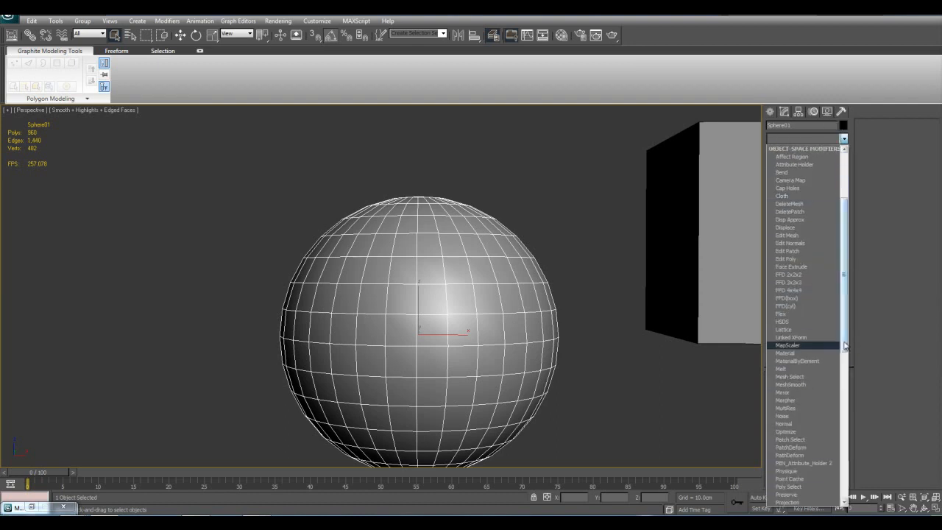
scroll(846, 355, "down", 1)
scroll(845, 357, "down", 1)
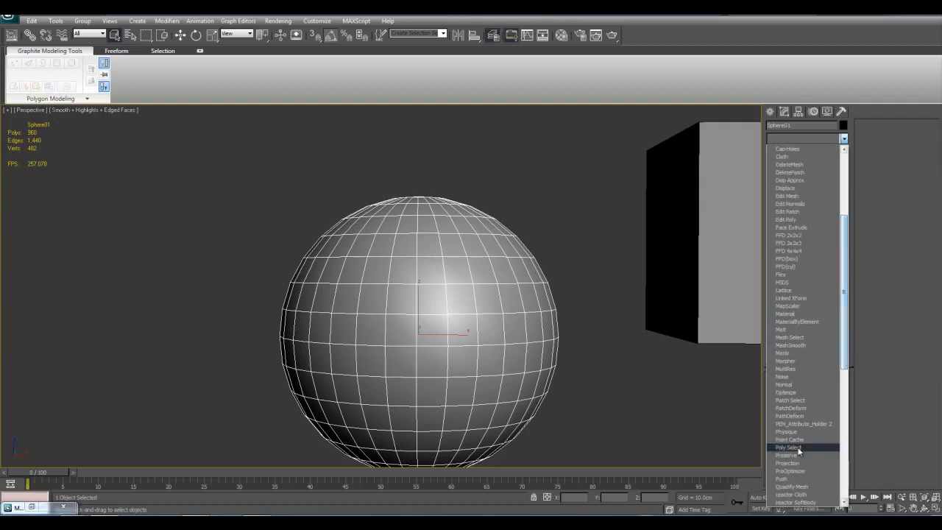
left_click(662, 398)
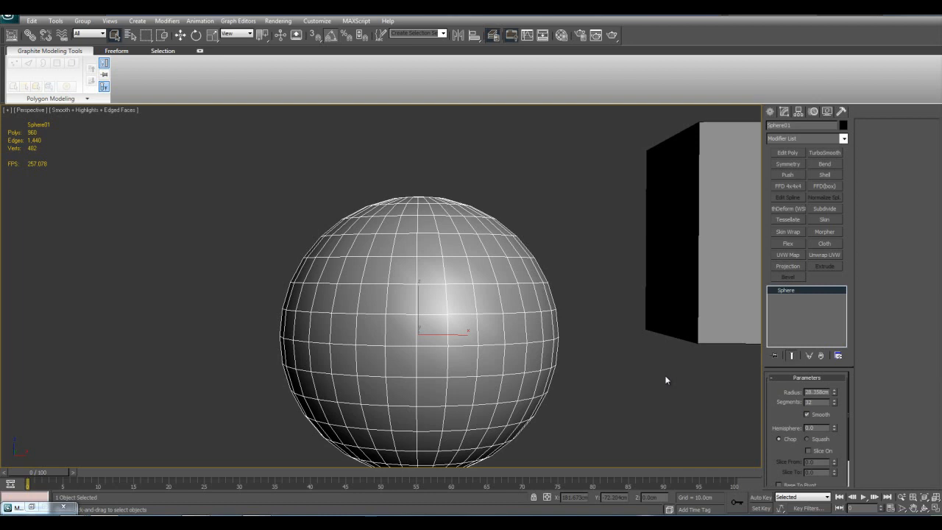
Step: Apply an Edit Poly modifier to the sphere and region-select its upper vertices at the Vertex sub-object level
middle_click_drag(680, 324, 677, 321)
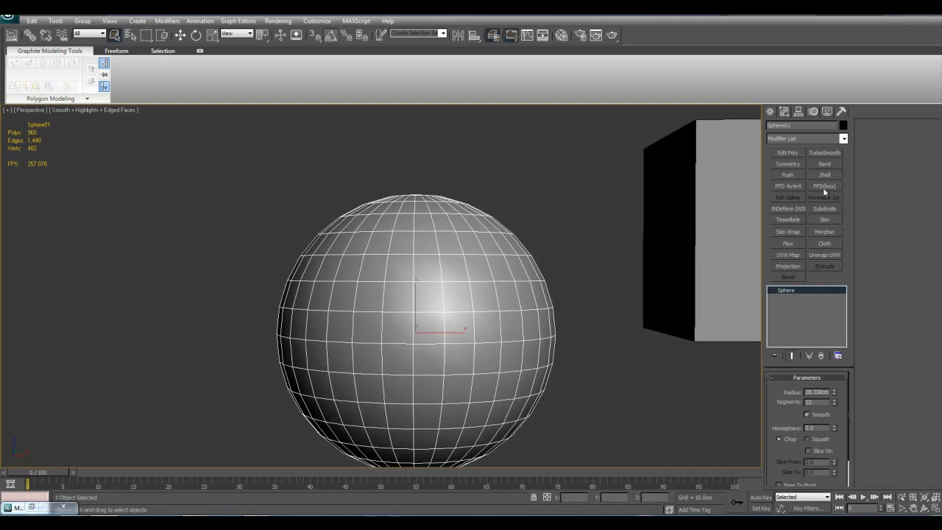
left_click(792, 154)
key("1")
middle_click_drag(489, 196, 496, 196)
left_click_drag(258, 178, 593, 268)
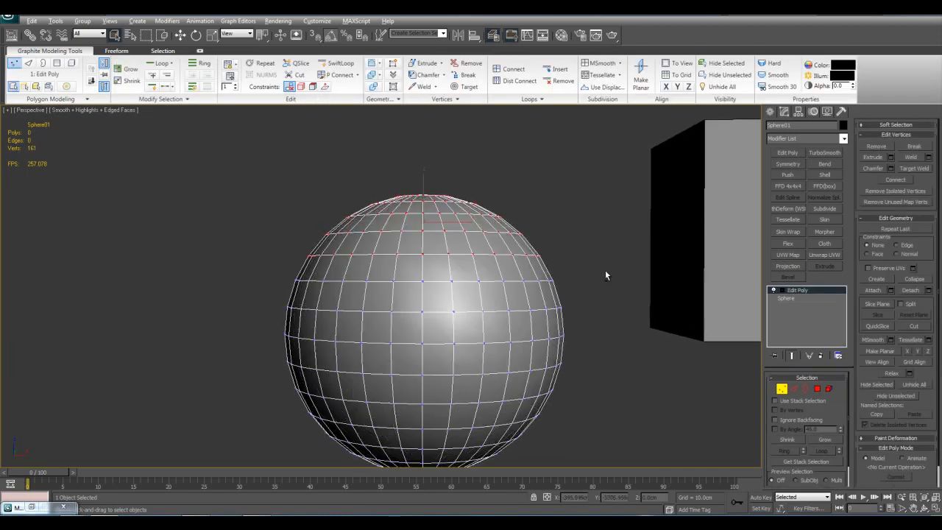
middle_click_drag(593, 267, 595, 296, "alt")
Step: Exit the Vertex sub-object level and delete the Edit Poly modifier from the sphere
left_click(786, 298)
right_click(795, 290)
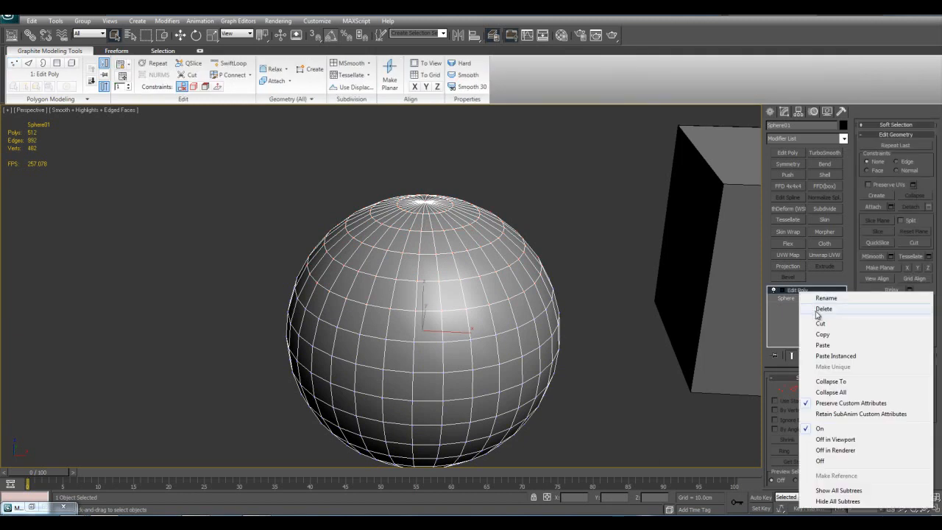
left_click(810, 313)
Step: Try a MeshSmooth modifier on the sphere and delete it from the stack
left_click(844, 138)
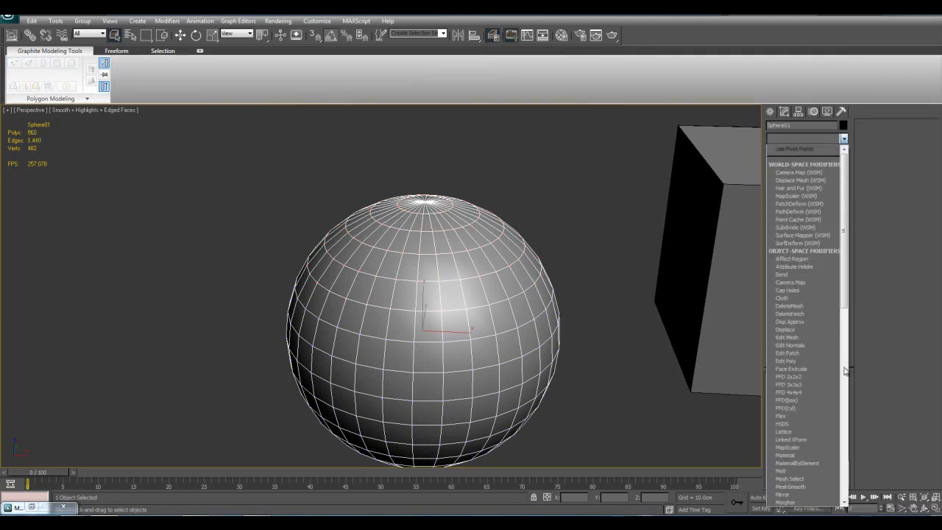
left_click(802, 487)
middle_click_drag(628, 379, 560, 280)
right_click(794, 293)
left_click(816, 308)
Step: Select the box beside the sphere, frame it and apply a MeshSmooth modifier to it
left_click(706, 257)
key("z")
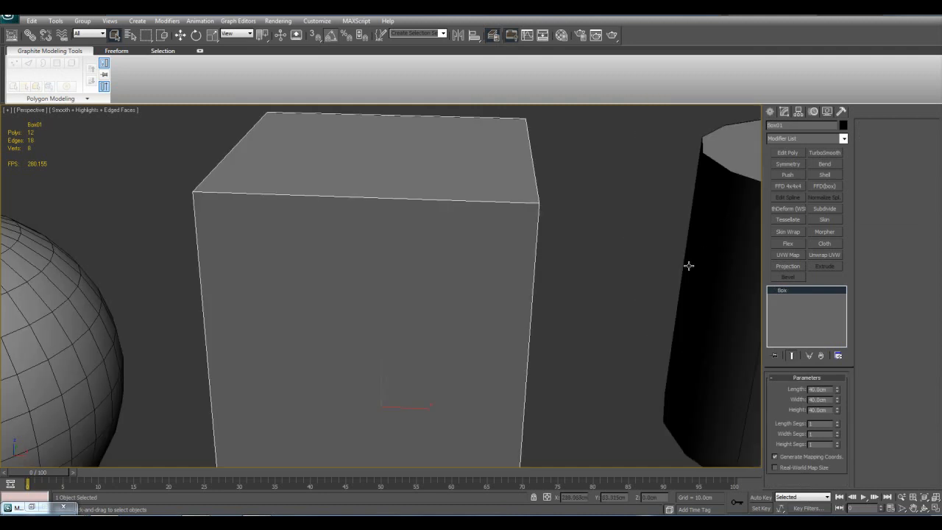
scroll(603, 292, "down", 3)
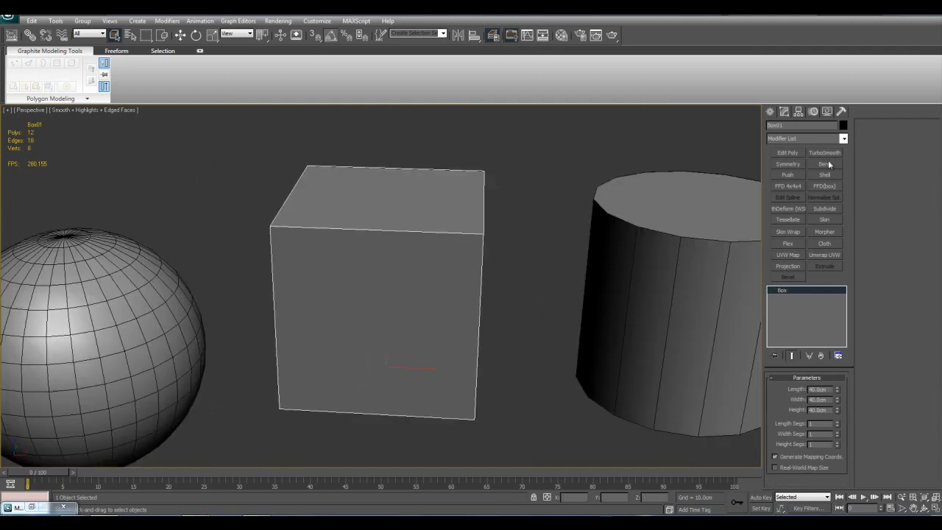
left_click(843, 139)
scroll(806, 309, "down", 3)
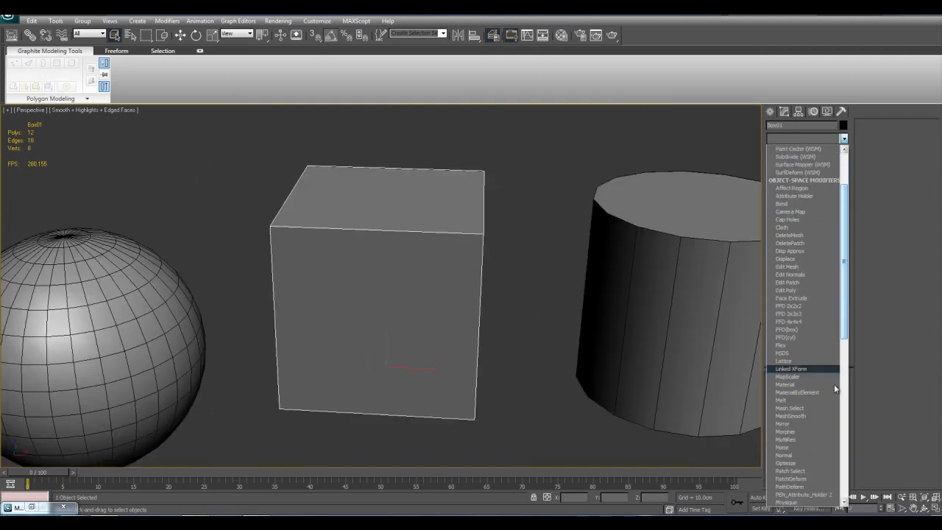
left_click(822, 415)
key("z")
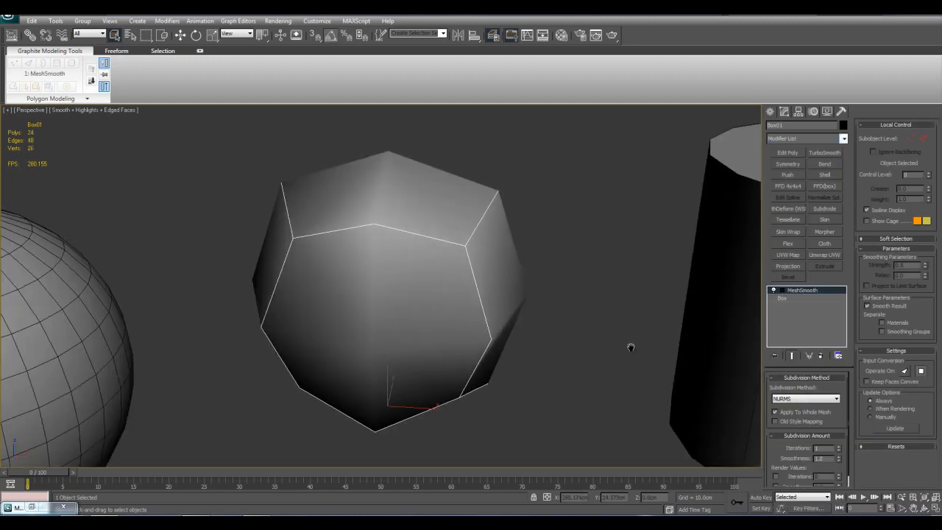
Step: Turn off Isoline Display and set the box's MeshSmooth iterations to 3
left_click(867, 210)
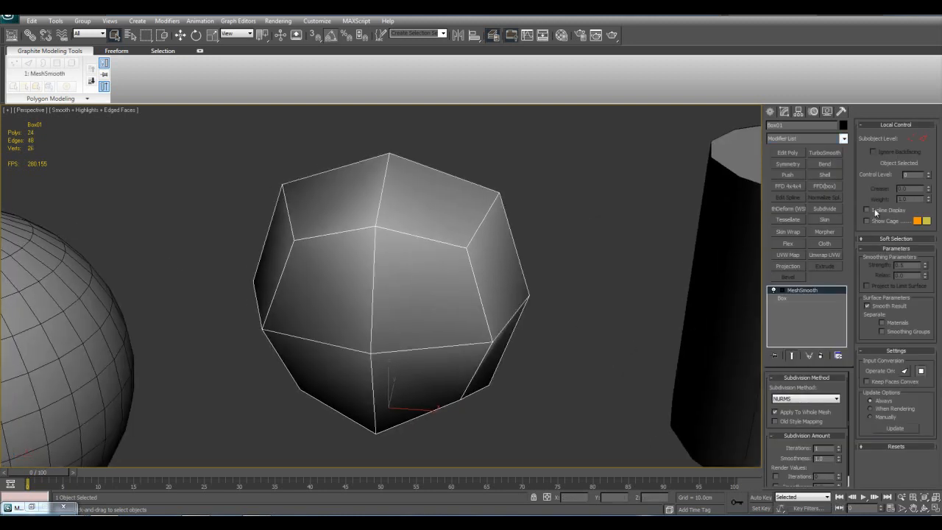
middle_click_drag(544, 253, 572, 251)
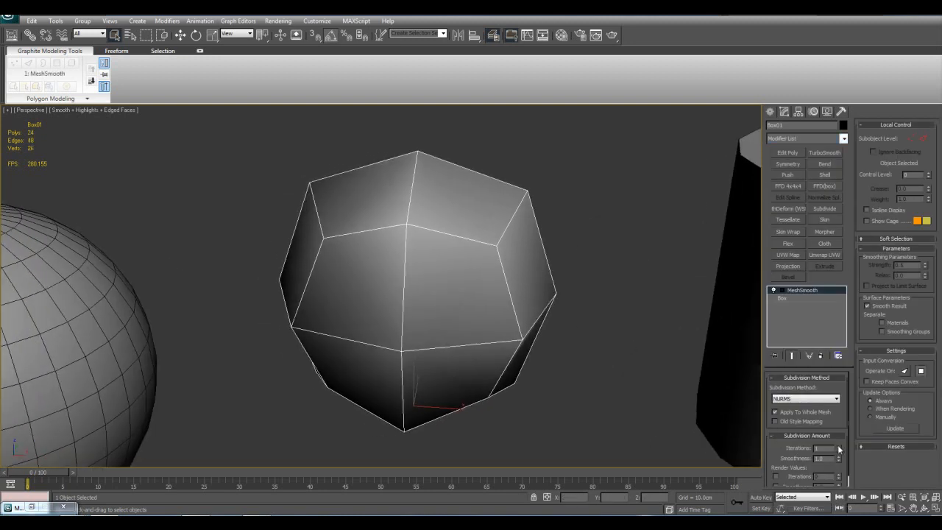
left_click(838, 447)
left_click(838, 447)
scroll(596, 336, "up", 3)
middle_click_drag(616, 354, 612, 412, "alt")
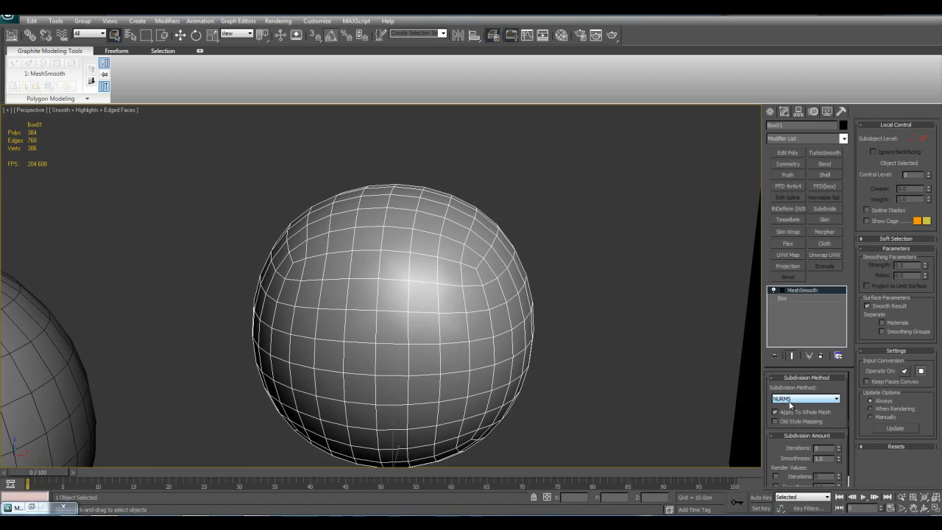
Step: Clone the smoothed box along the X axis between the original and the cylinder, and isolate both boxes
middle_click_drag(633, 349, 638, 368)
scroll(637, 368, "down", 4)
scroll(562, 347, "up", 2)
key("w")
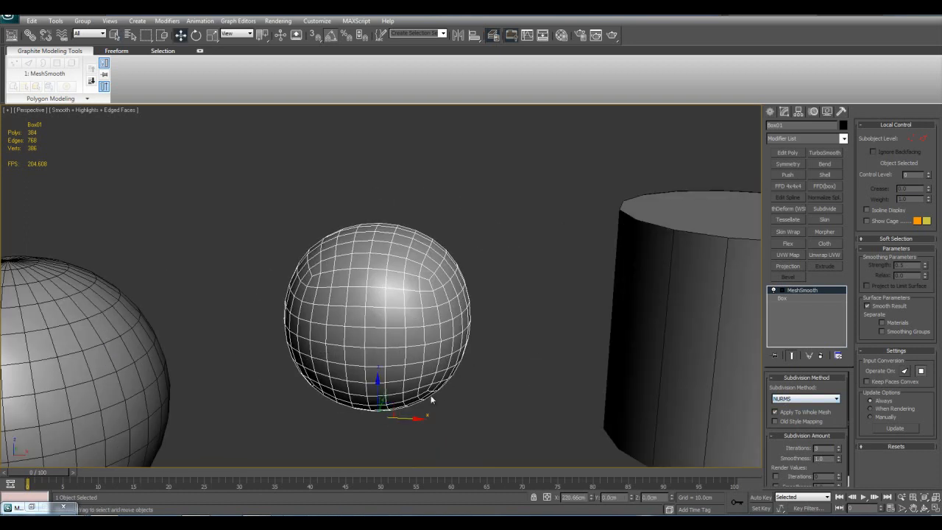
mouse_move(414, 417)
left_mouse_down("shift")
mouse_move(552, 420)
mouse_move(586, 440)
mouse_move(595, 425)
left_mouse_up("shift")
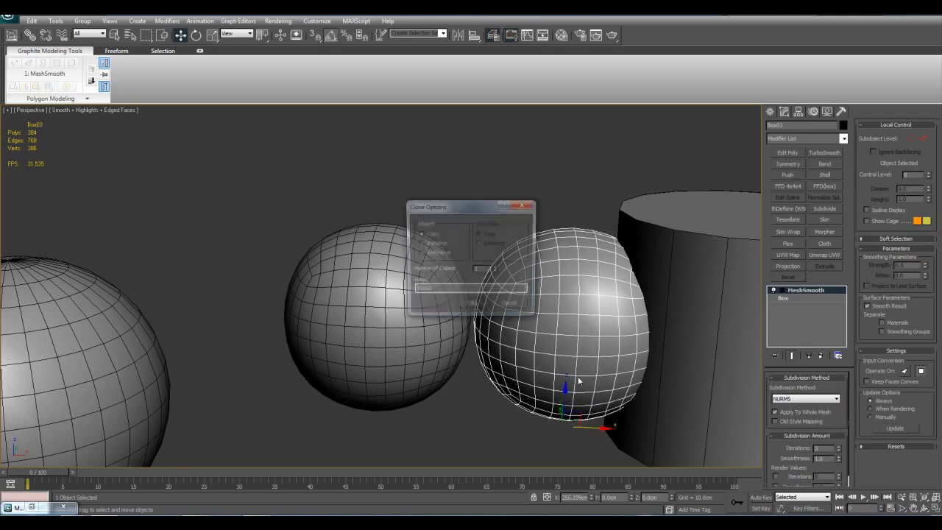
left_click(482, 306)
key("alt+q")
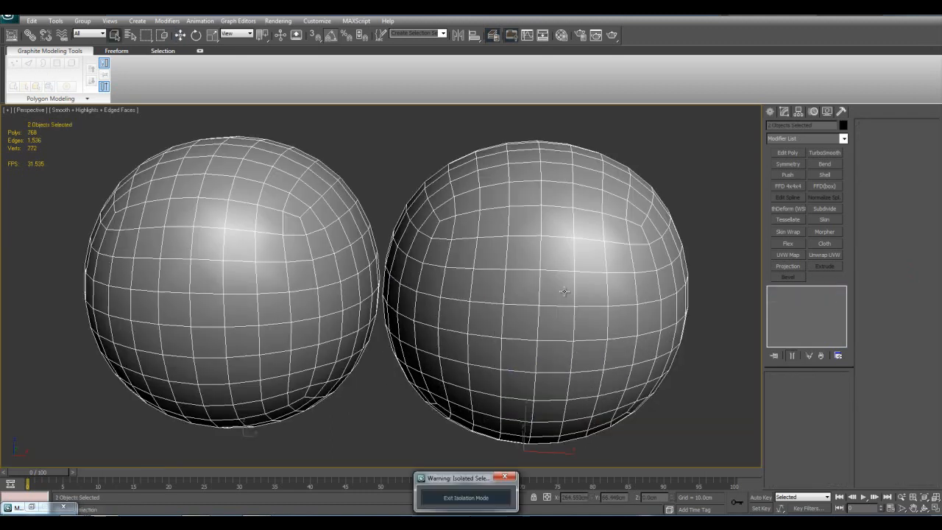
Step: Replace the cloned box's MeshSmooth modifier with TurboSmooth and set its iterations to 3
right_click(799, 291)
left_click(808, 307)
left_click(834, 153)
left_click(840, 391)
left_click(840, 392)
Step: Compare the MeshSmooth and TurboSmooth boxes with edged faces switched on and off
key("F4")
key("z")
key("F4")
middle_click_drag(569, 360, 512, 286, "alt")
key("F4")
key("F4")
Step: Move the TurboSmooth box along the X axis to open a gap from the MeshSmooth box
left_click(401, 313)
key("w")
mouse_move(475, 354)
middle_mouse_down()
mouse_move(557, 391)
mouse_move(478, 355)
middle_mouse_up()
left_click(500, 340)
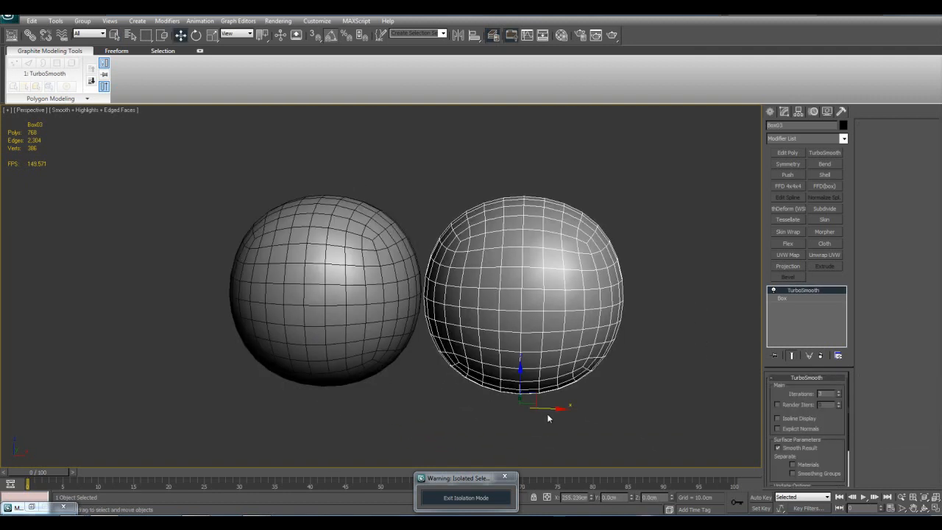
left_click_drag(545, 409, 571, 410)
Step: Try the Classic and Quad Output subdivision methods on the MeshSmooth box and return it to NURMS
left_click(391, 307)
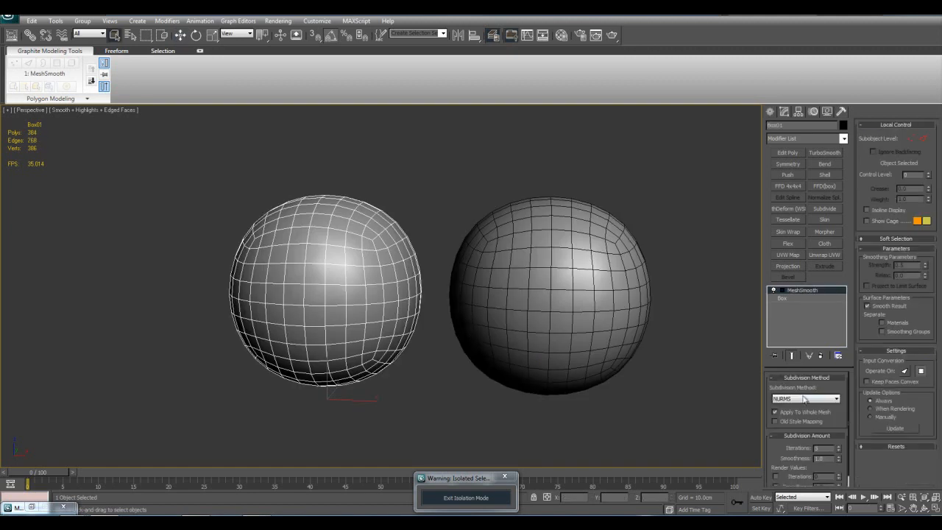
left_click(799, 400)
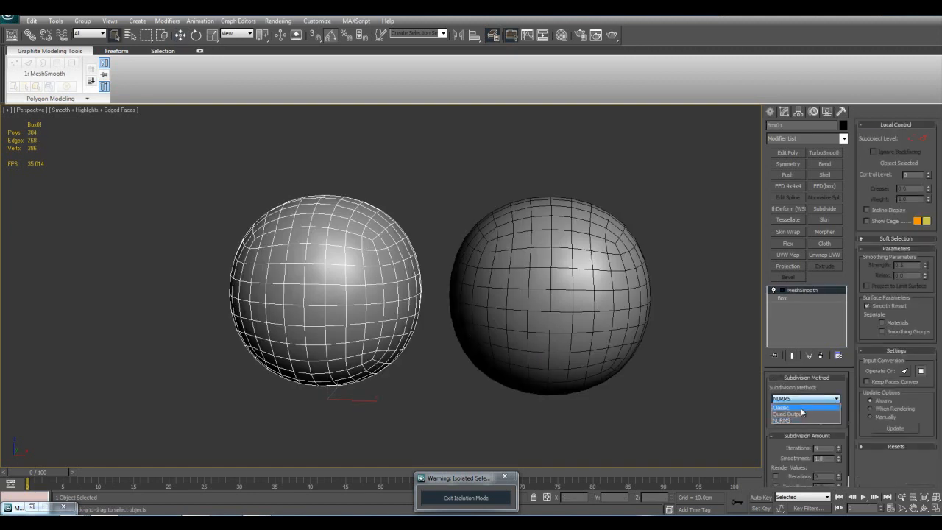
left_click(781, 407)
middle_click_drag(497, 301, 574, 328)
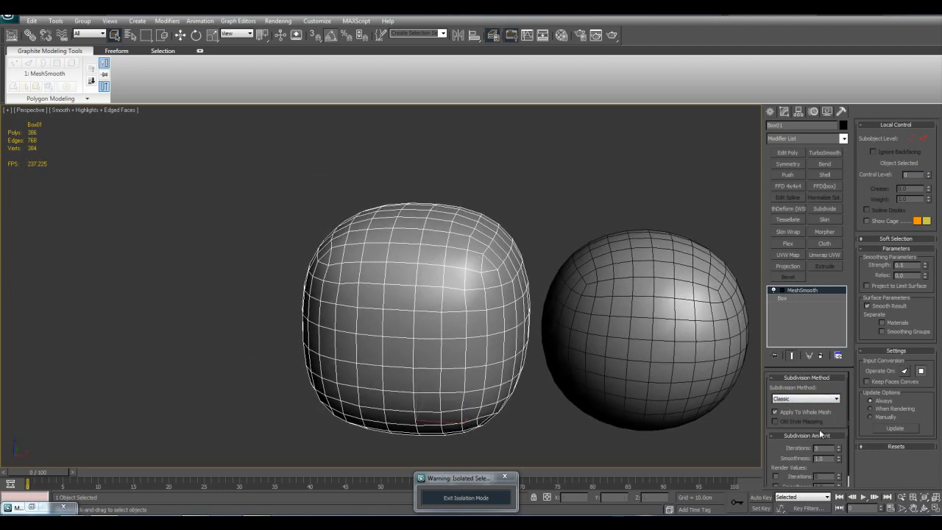
left_click(803, 398)
left_click(806, 415)
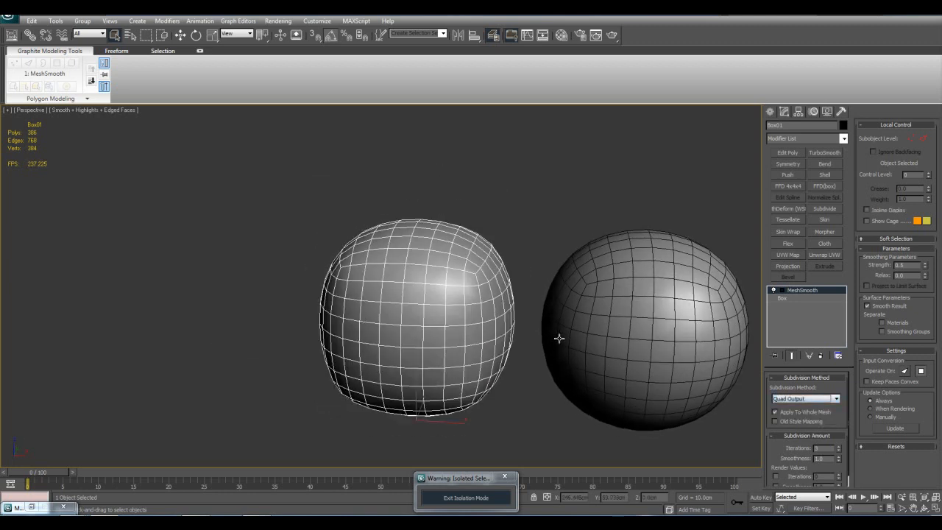
middle_click_drag(569, 382, 581, 358, "alt")
left_click(789, 399)
left_click(786, 420)
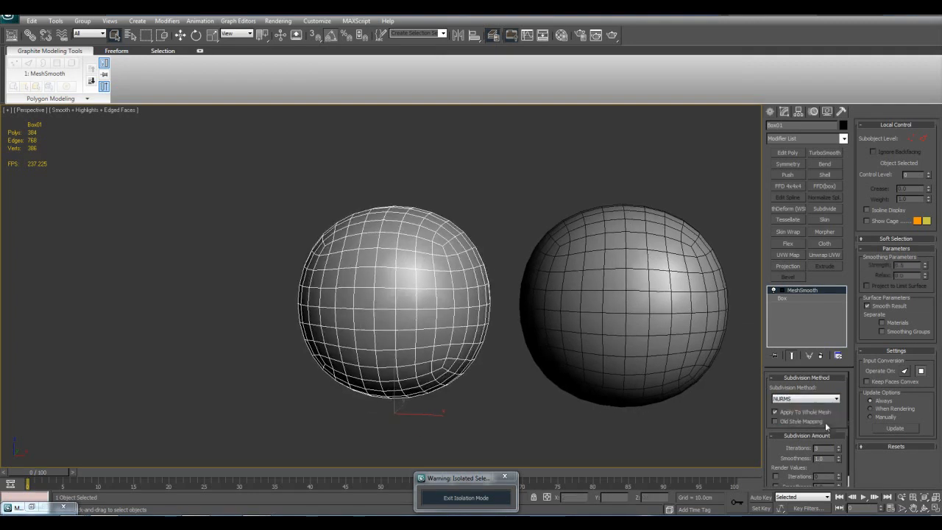
Step: Set the MeshSmooth iterations to 0 and enter the modifier's Edge sub-object level
right_click(839, 450)
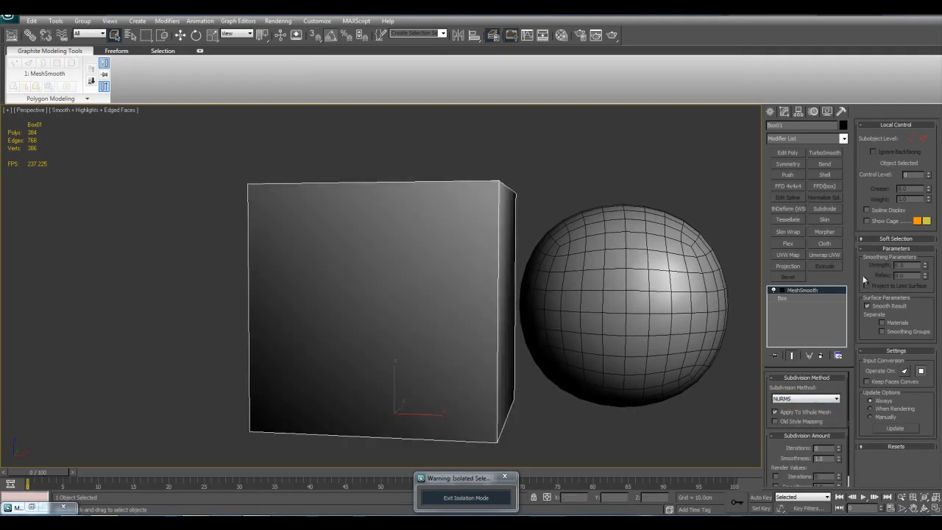
left_click(775, 291)
left_click(805, 307)
scroll(550, 298, "up", 3)
middle_click_drag(578, 274, 557, 311)
scroll(557, 310, "down", 3)
Step: Select all edges of the MeshSmooth box and set their crease to 1.0
key("ctrl+a")
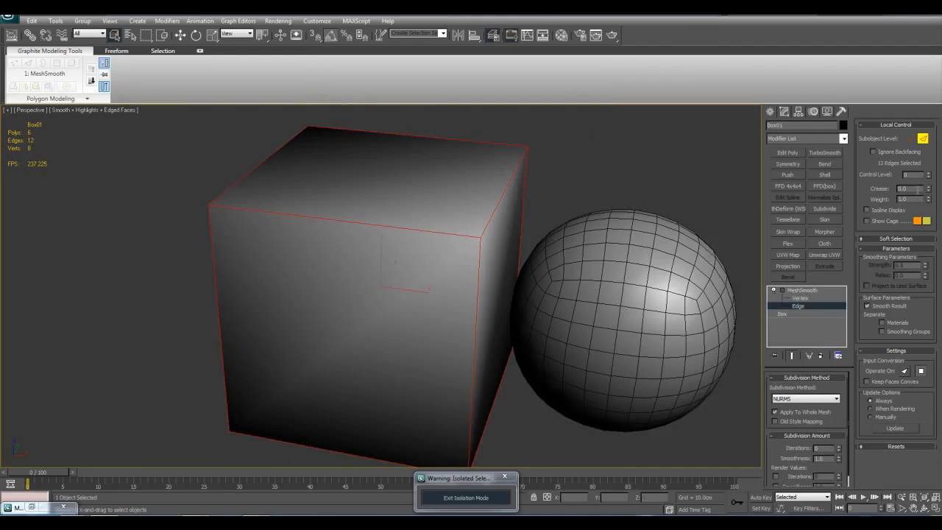
left_click_drag(926, 191, 928, 168)
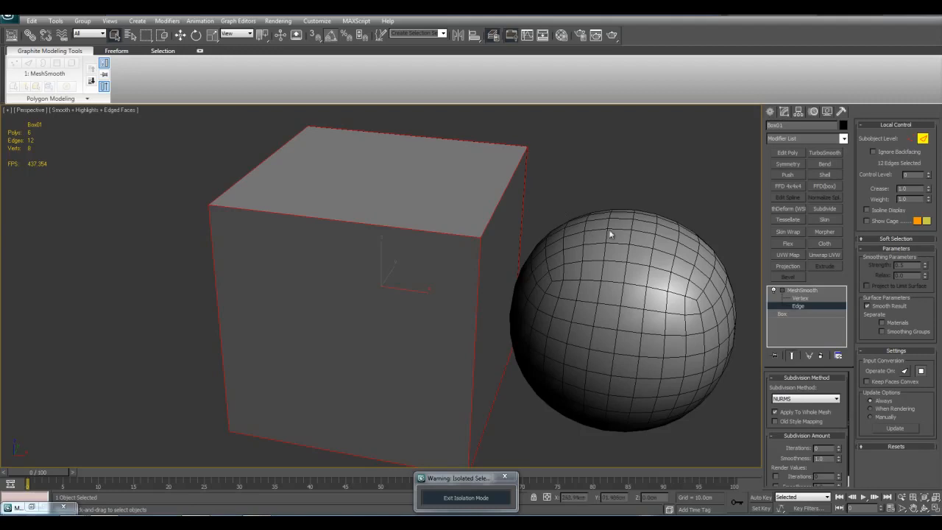
scroll(412, 272, "down", 3)
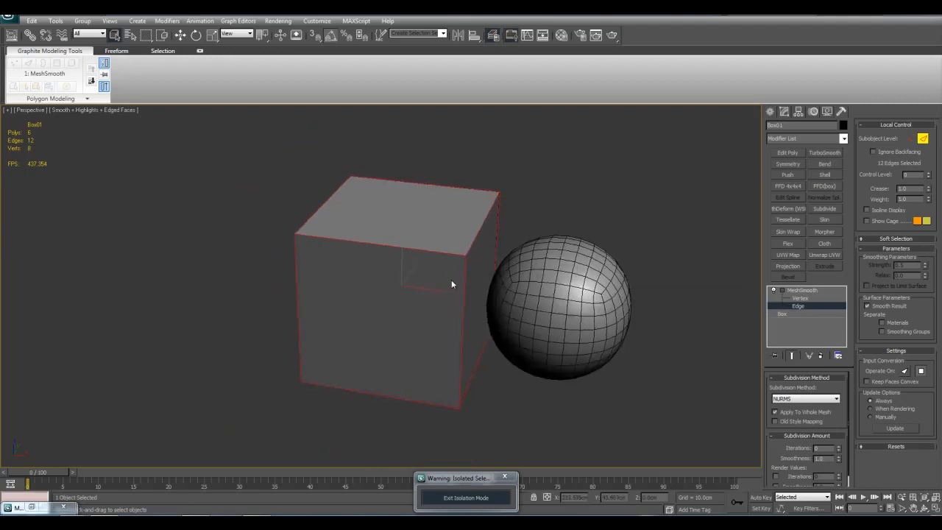
Step: Raise the MeshSmooth iterations to 3, clear the edge selection and leave the Edge sub-object level
scroll(452, 282, "up", 5)
scroll(461, 293, "down", 2)
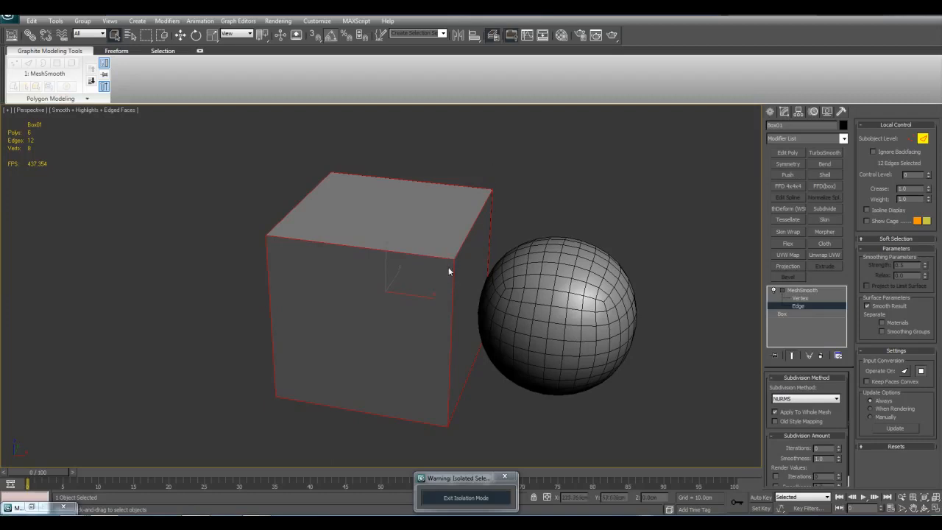
middle_click_drag(507, 272, 508, 290)
middle_click_drag(469, 386, 488, 375)
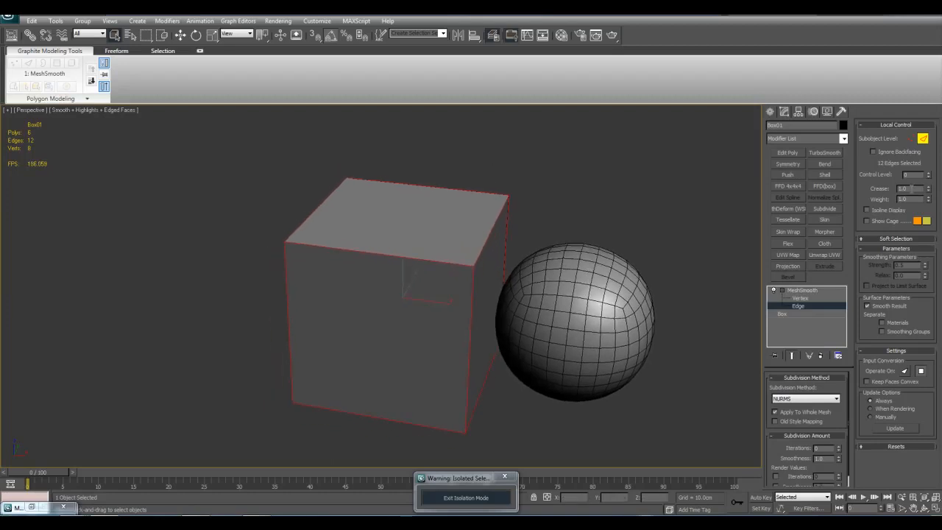
left_click(838, 447)
left_click(838, 447)
left_click(838, 447)
scroll(551, 298, "up", 3)
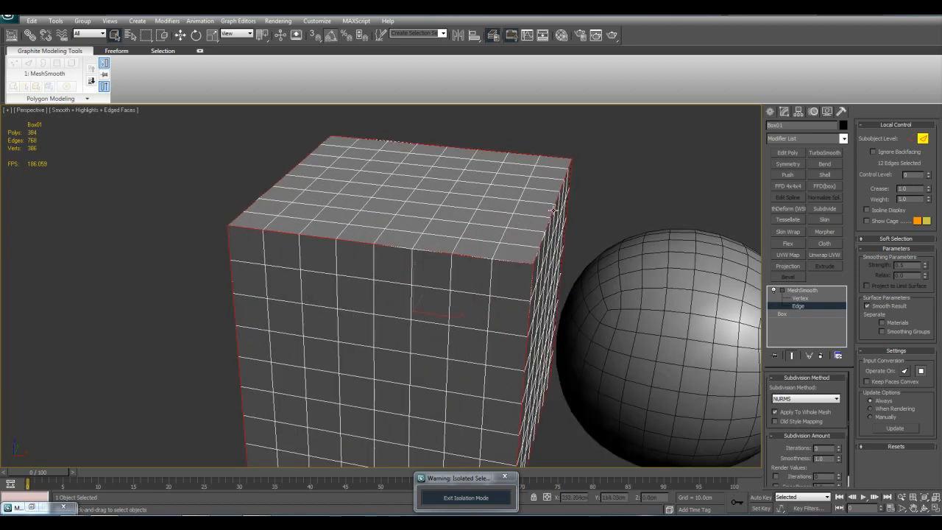
scroll(569, 313, "down", 2)
middle_click_drag(524, 270, 580, 312, "alt")
left_click(632, 321)
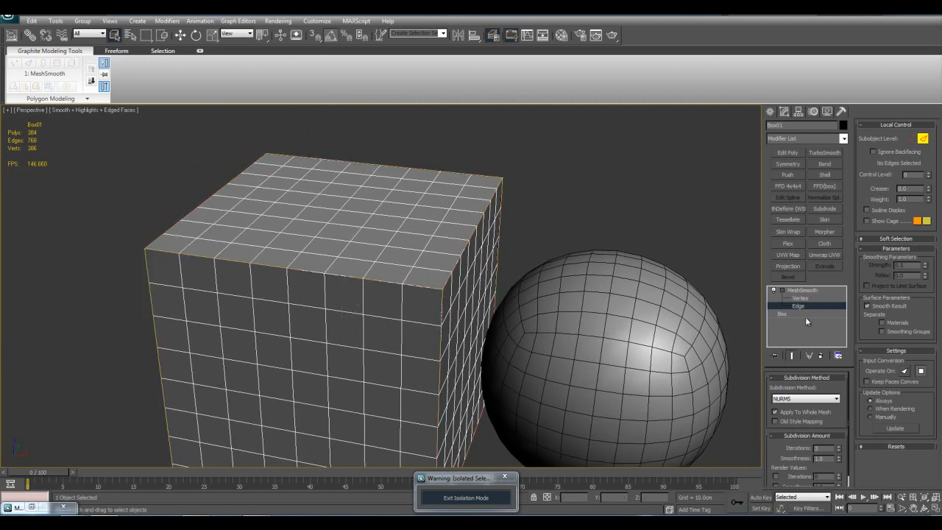
left_click(795, 292)
Step: Try separating by smoothing groups on the TurboSmooth box, turn it off again, and move the box farther along the X axis
left_click(651, 334)
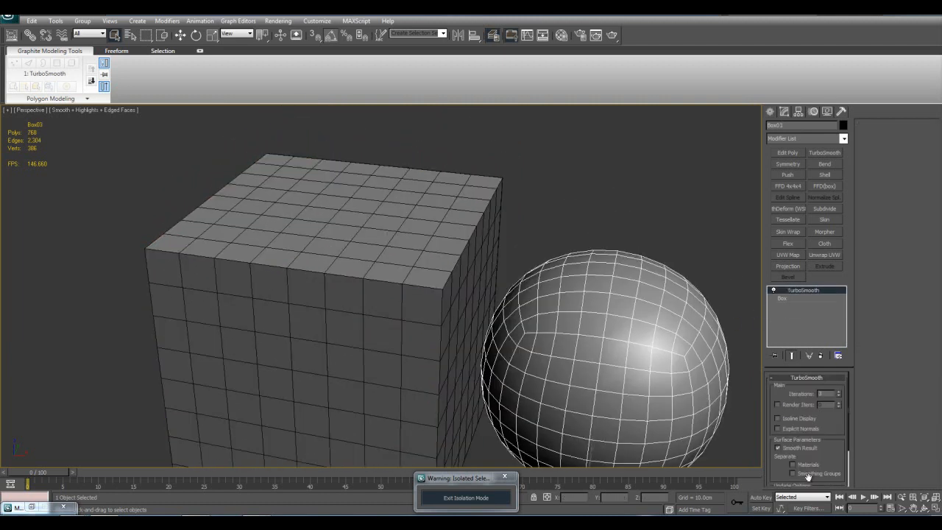
left_click_drag(826, 460, 835, 424)
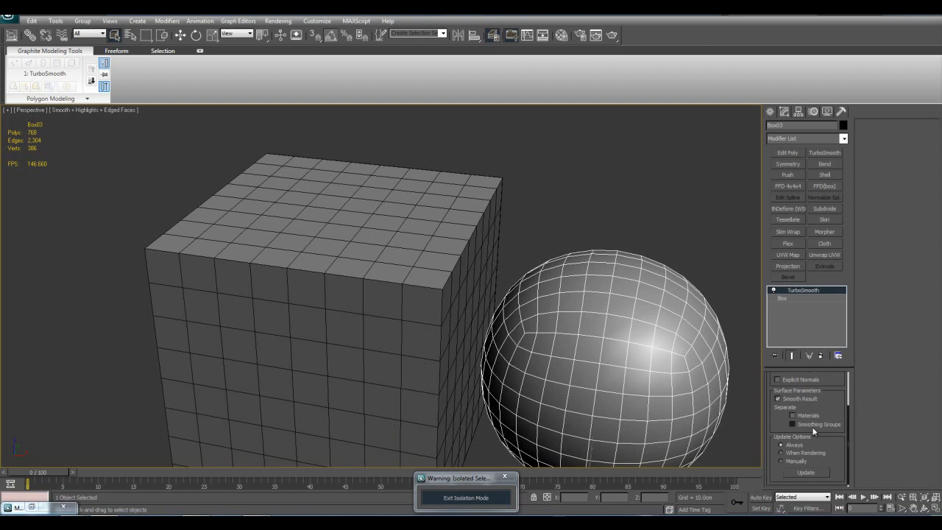
left_click(795, 425)
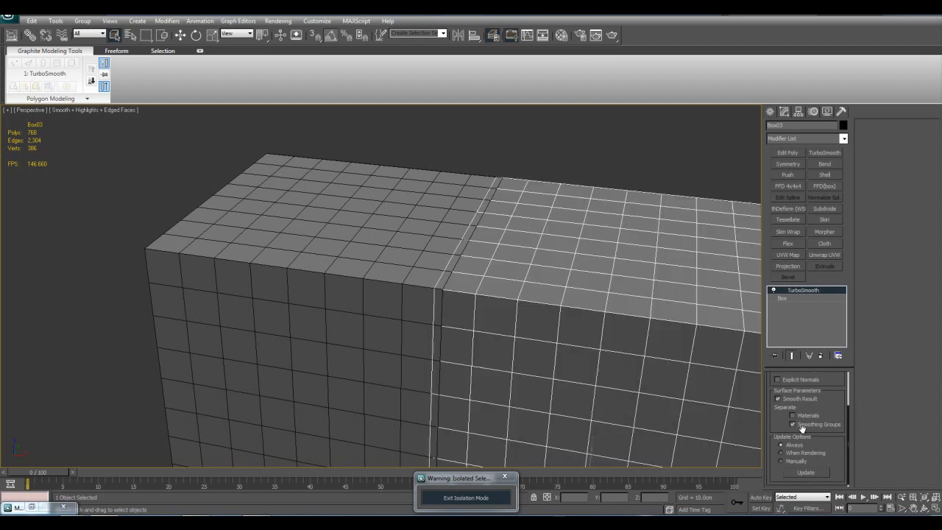
left_click(802, 425)
key("w")
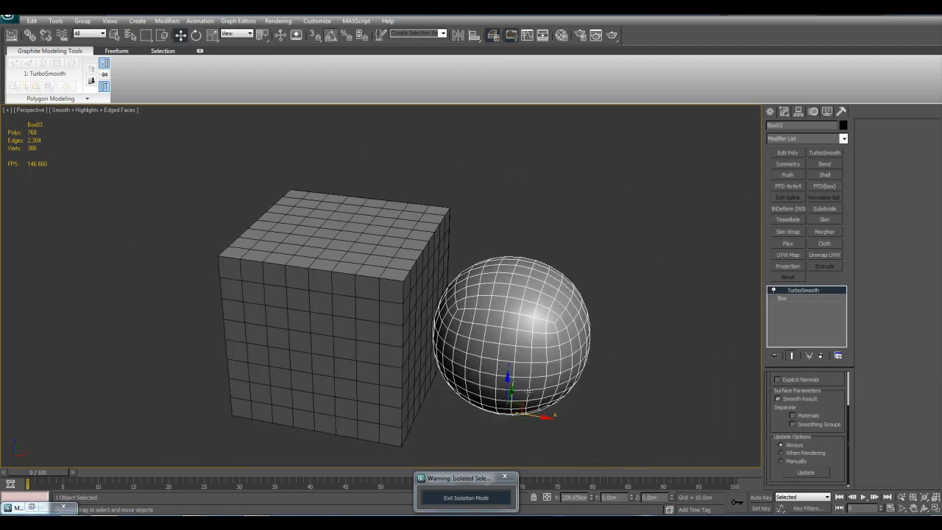
left_click_drag(538, 416, 587, 418)
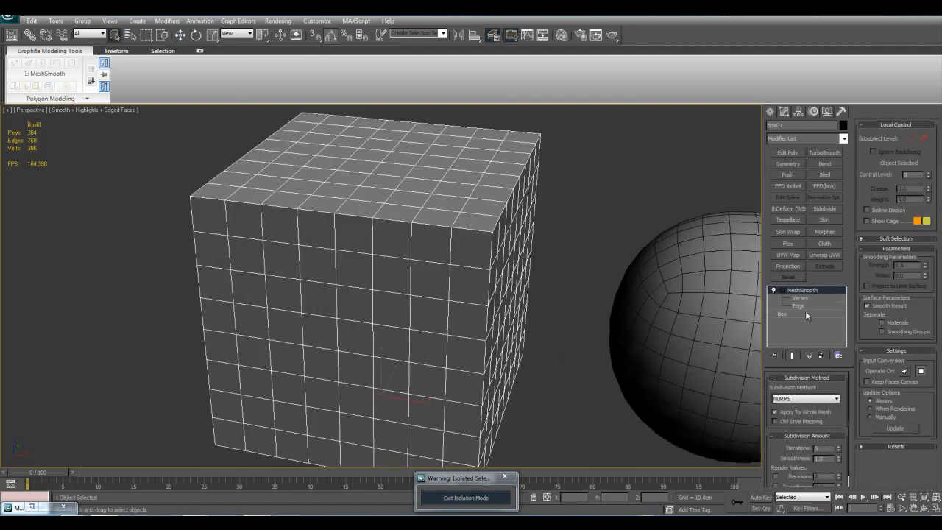
Step: At the MeshSmooth box's Edge level, try lowering the crease of all edges to 0.74 and restore it to 1.0
left_click(805, 307)
scroll(557, 318, "down", 3)
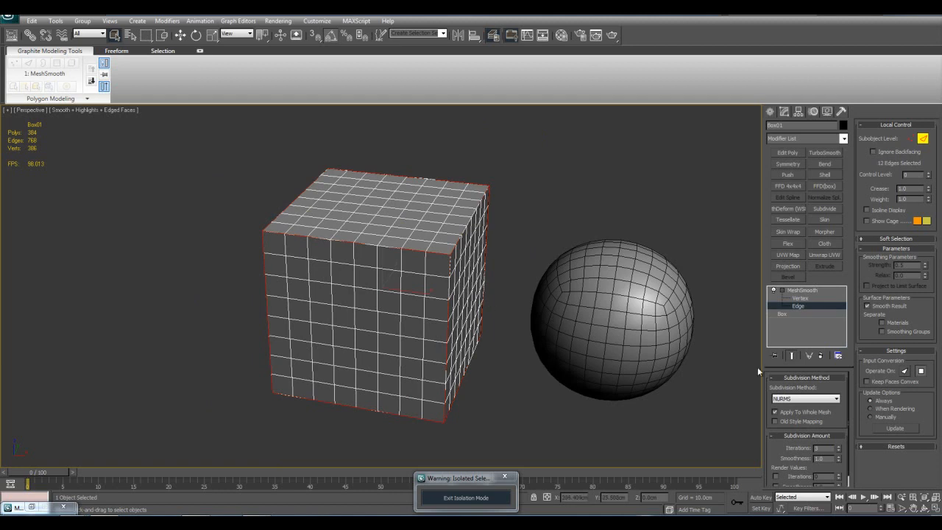
middle_click_drag(526, 288, 560, 311)
scroll(540, 316, "up", 3)
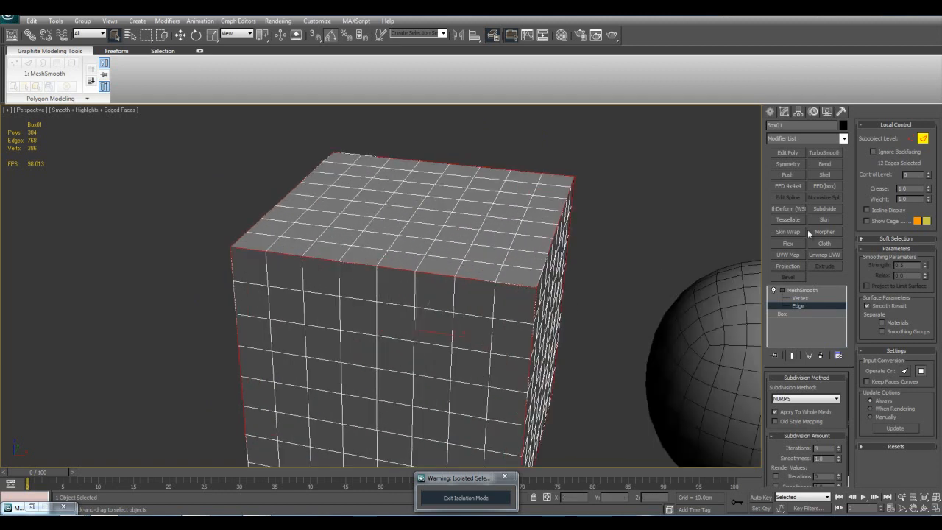
mouse_move(926, 190)
left_mouse_down()
mouse_move(928, 240)
mouse_move(933, 179)
mouse_move(936, 234)
mouse_move(933, 187)
mouse_move(933, 214)
mouse_move(933, 204)
left_mouse_up()
middle_click_drag(642, 303, 677, 248, "alt")
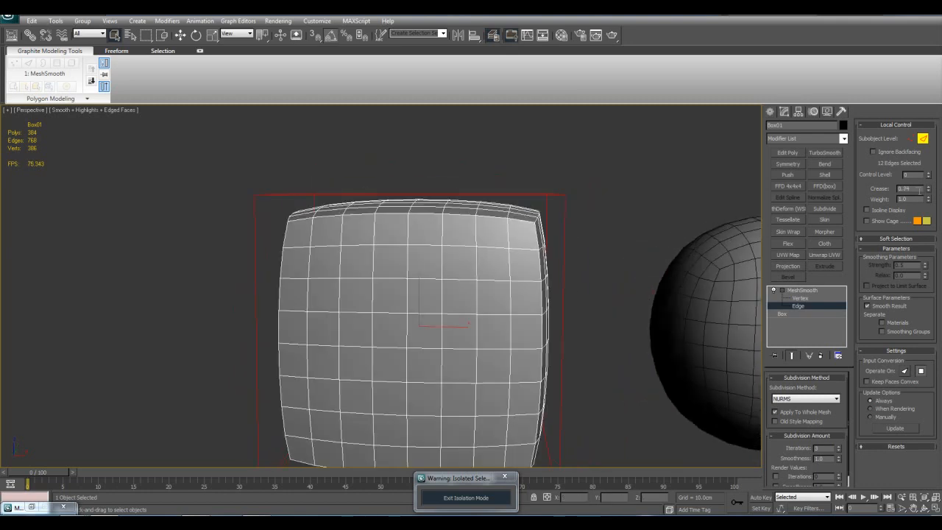
left_click_drag(933, 190, 917, 166)
Step: Reset the MeshSmooth iterations to 0 and raise them one at a time back to 3
right_click(838, 450)
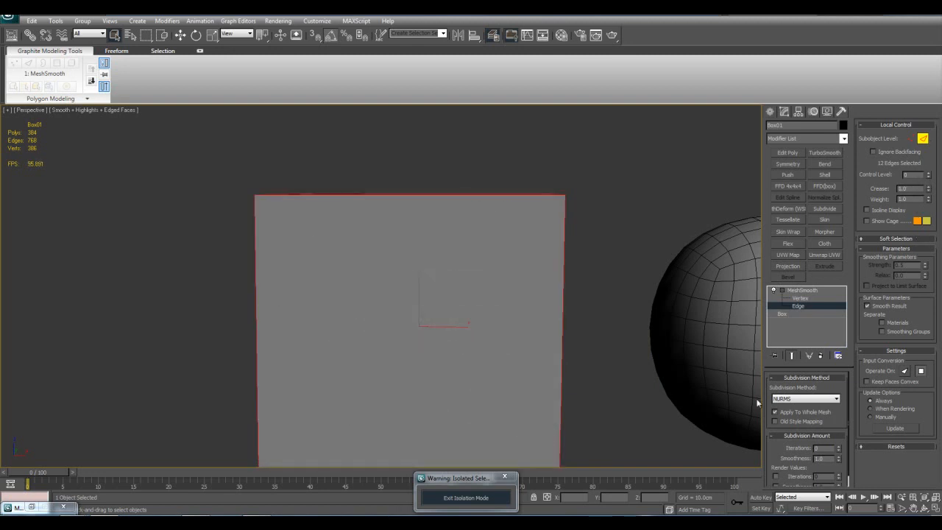
middle_click_drag(679, 337, 611, 361, "alt")
key("z")
middle_click_drag(552, 279, 582, 297)
scroll(580, 300, "down", 3)
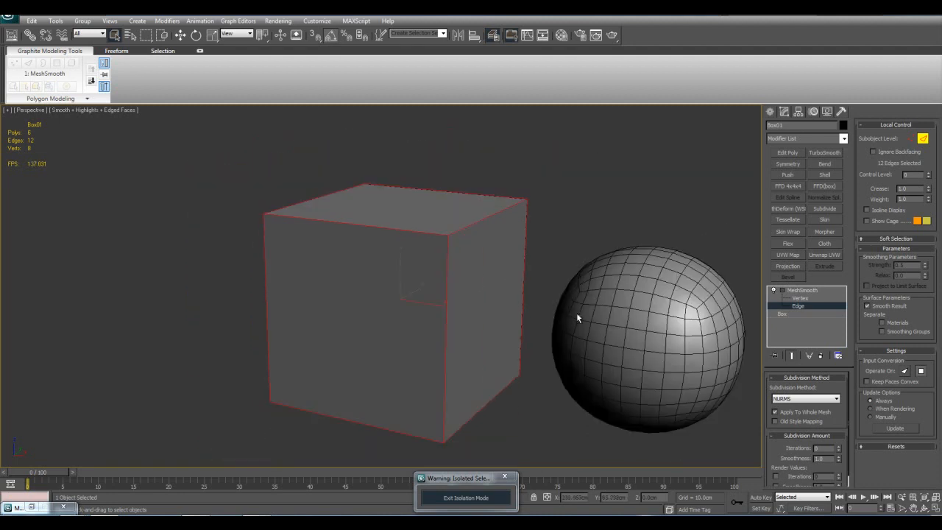
left_click(839, 447)
left_click(839, 447)
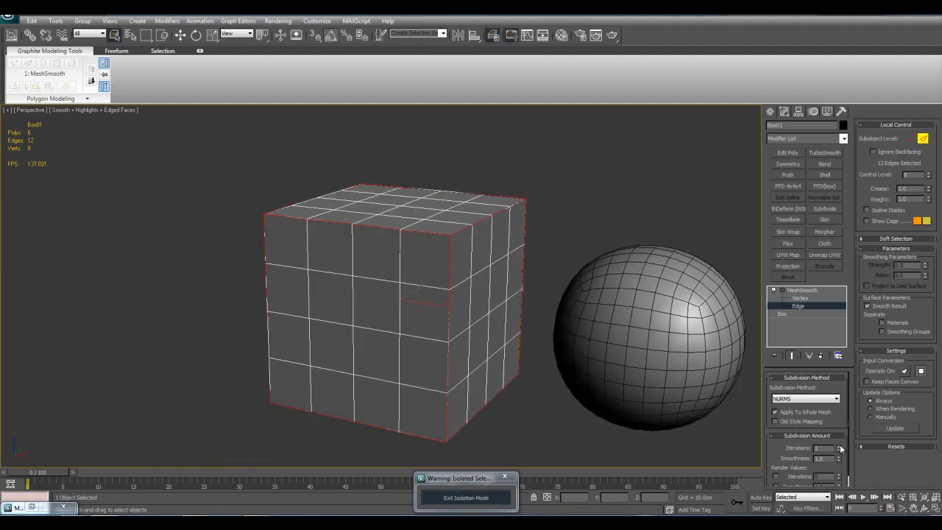
left_click(839, 447)
middle_click_drag(669, 286, 697, 280)
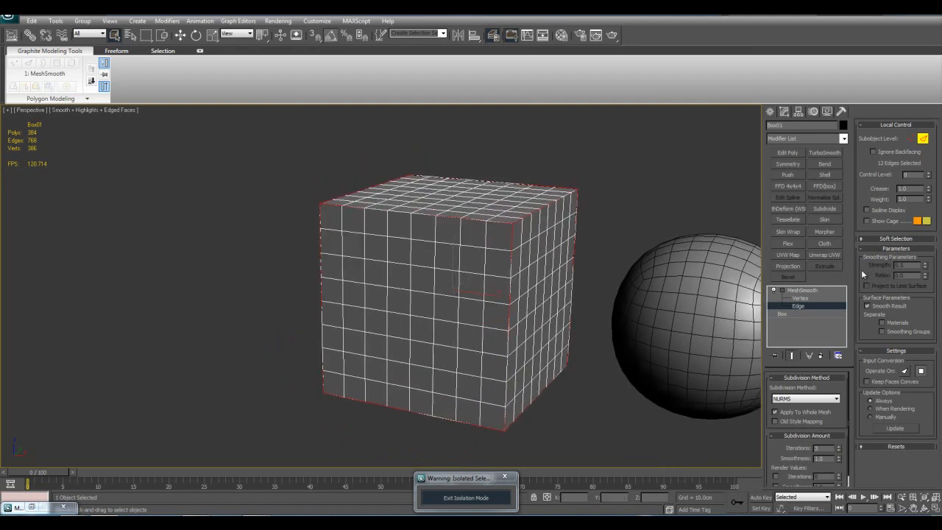
Step: Remove the MeshSmooth modifier from the first box and delete the TurboSmooth box
left_click(804, 305)
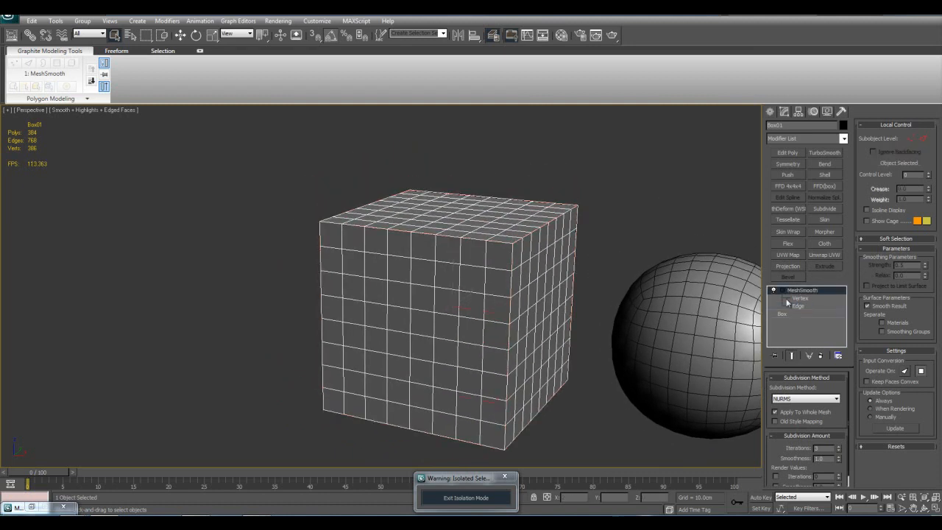
right_click(806, 291)
left_click(813, 310)
left_click(727, 317)
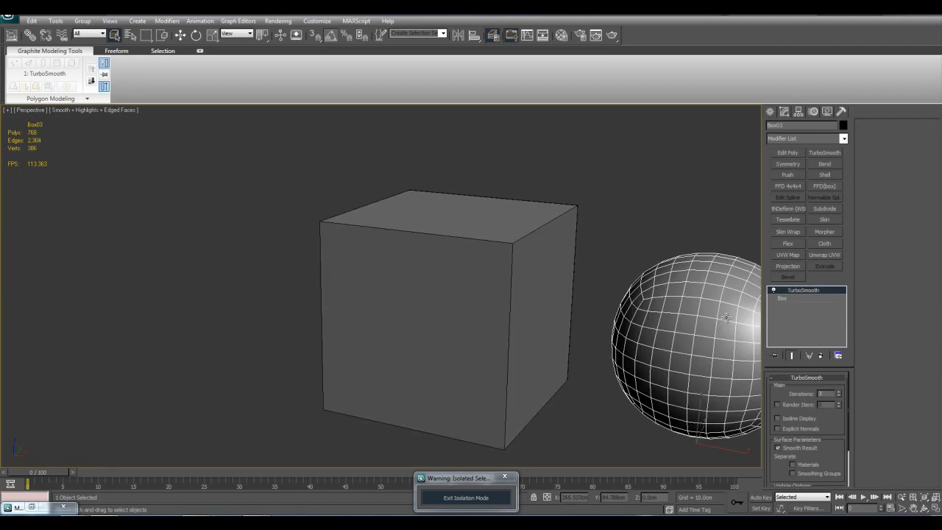
key("Delete")
Step: Exit isolation mode and apply a Mirror modifier to the box between the sphere and the cylinder
left_click(503, 498)
left_click(446, 328)
key("z")
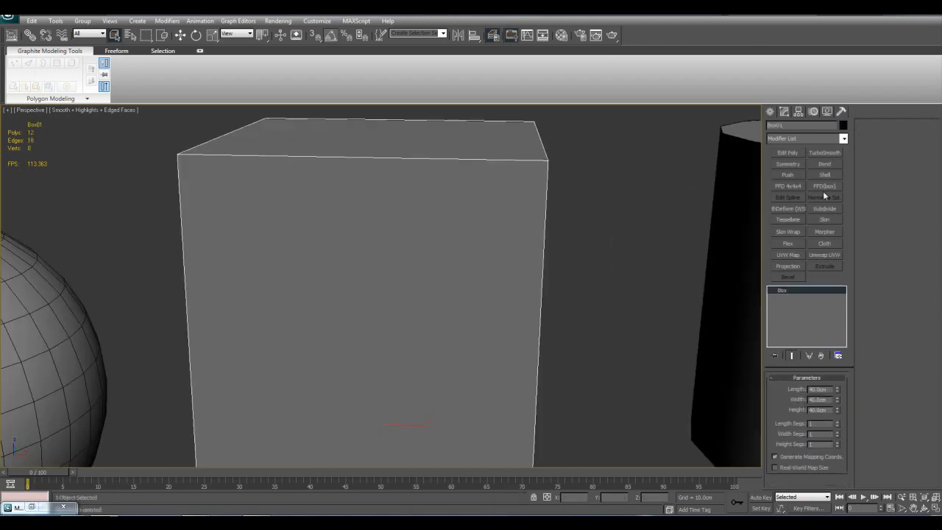
left_click(844, 139)
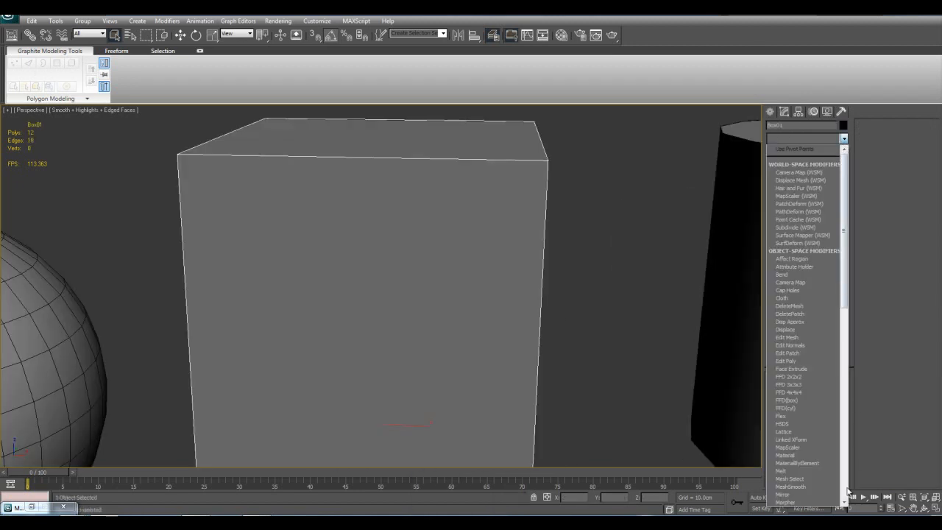
left_click(812, 500)
scroll(574, 272, "down", 5)
scroll(525, 309, "up", 6)
scroll(543, 324, "down", 5)
mouse_move(532, 305)
middle_mouse_down()
mouse_move(564, 309)
mouse_move(562, 299)
mouse_move(543, 309)
middle_mouse_up()
key("w")
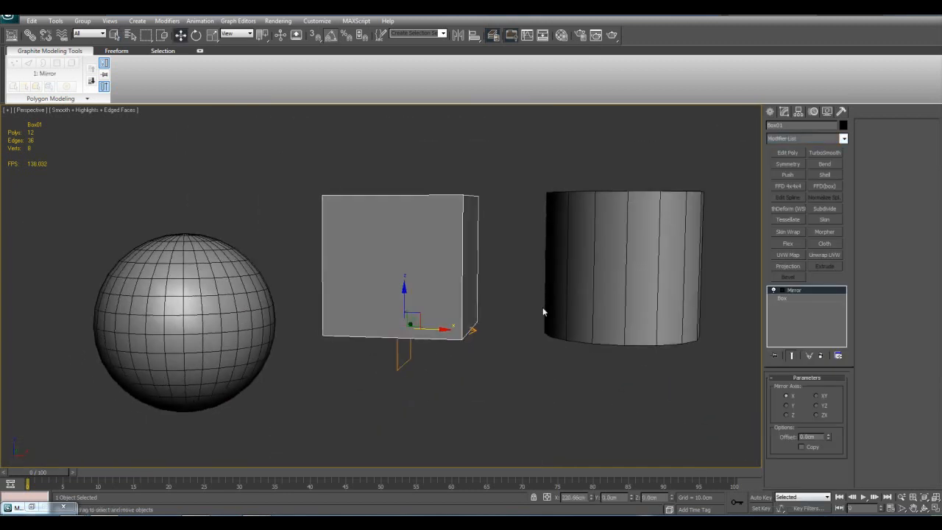
Step: Try the Z and Y mirror axes on the box and return the mirror axis to X
left_click(788, 415)
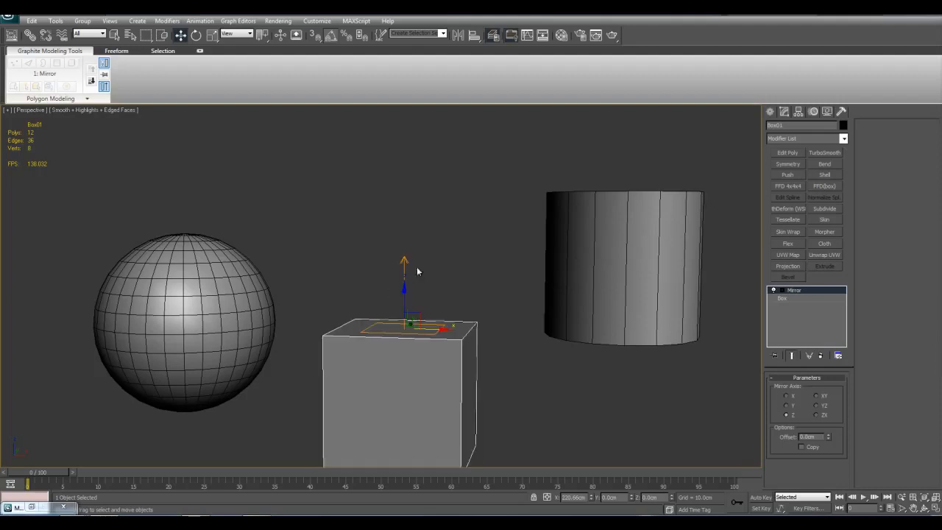
left_click(788, 396)
middle_click_drag(459, 331, 492, 315)
middle_click_drag(453, 379, 444, 299)
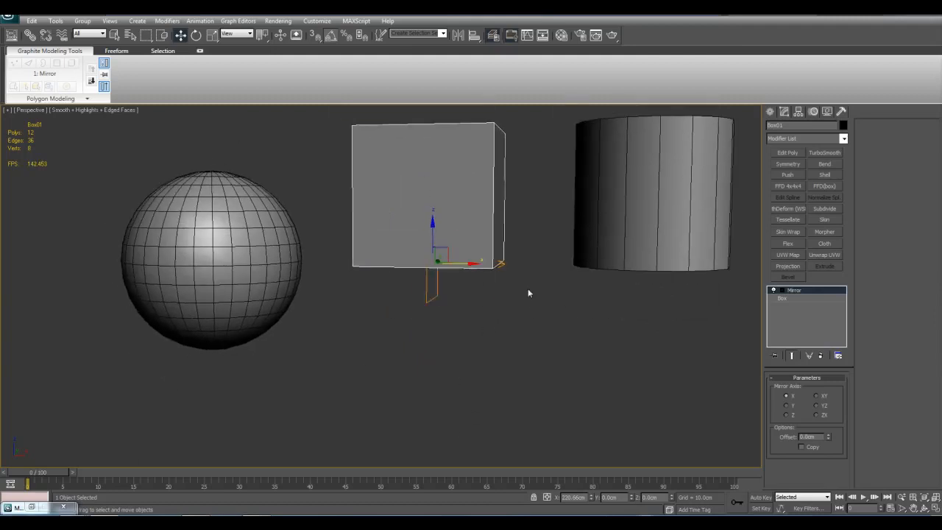
left_click(787, 415)
left_click(787, 396)
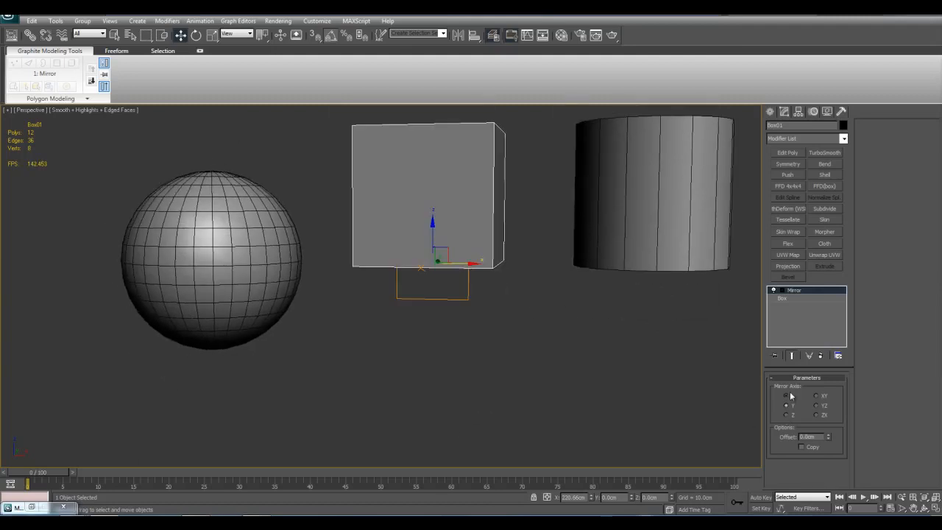
middle_click_drag(599, 351, 599, 375)
key("q")
key("z")
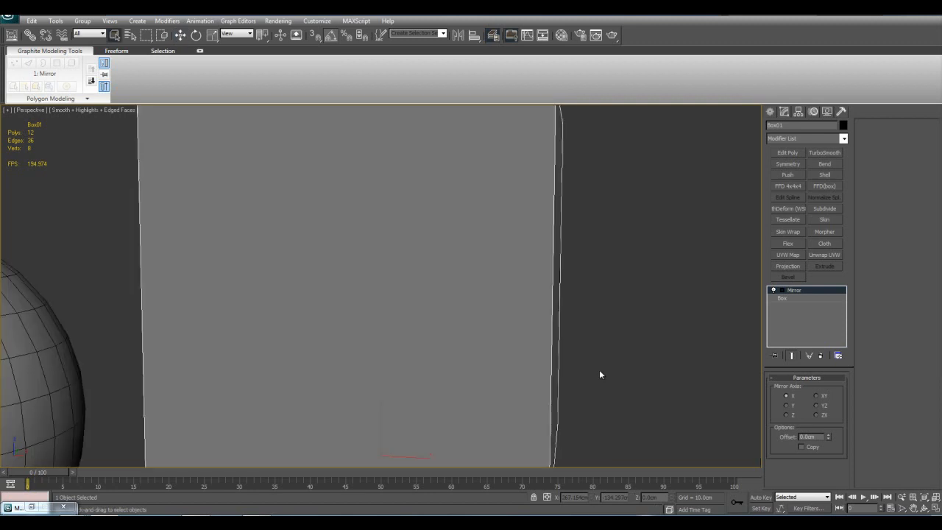
Step: Set the box's mirror axis to Z and remove the Mirror modifier from its stack
left_click(787, 416)
scroll(620, 343, "down", 5)
middle_click_drag(572, 358, 498, 304)
key("z")
scroll(506, 280, "down", 3)
right_click(800, 291)
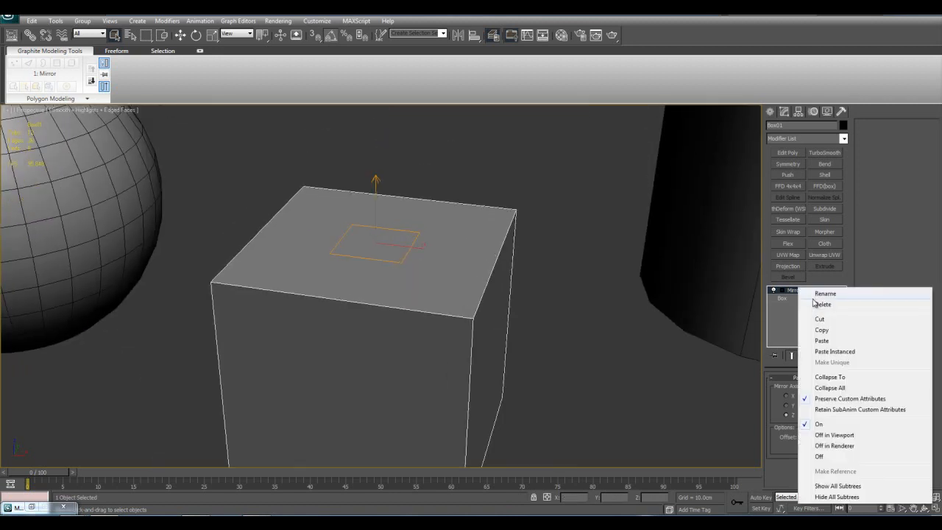
left_click(811, 305)
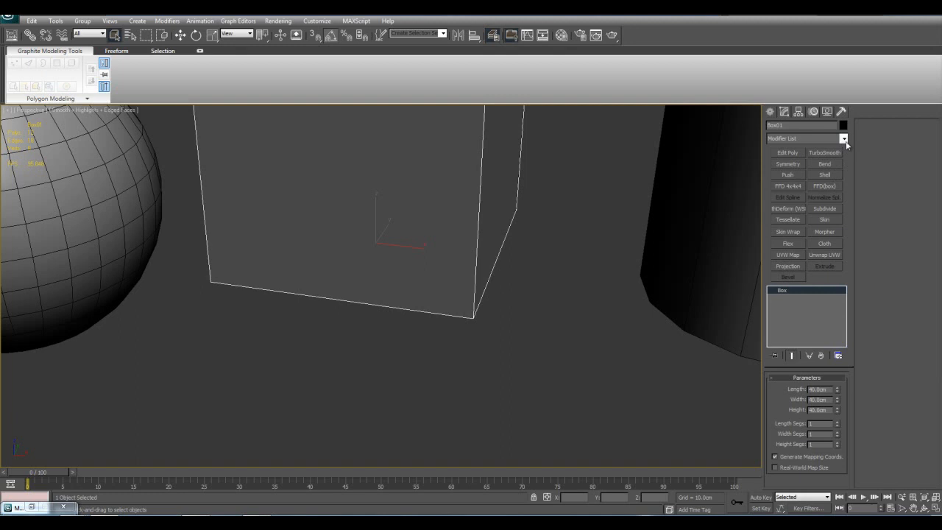
Step: Apply a Symmetry modifier to the box
left_click(845, 139)
middle_click_drag(534, 247, 545, 367)
middle_click_drag(545, 275, 578, 283)
left_click(785, 166)
scroll(544, 283, "down", 3)
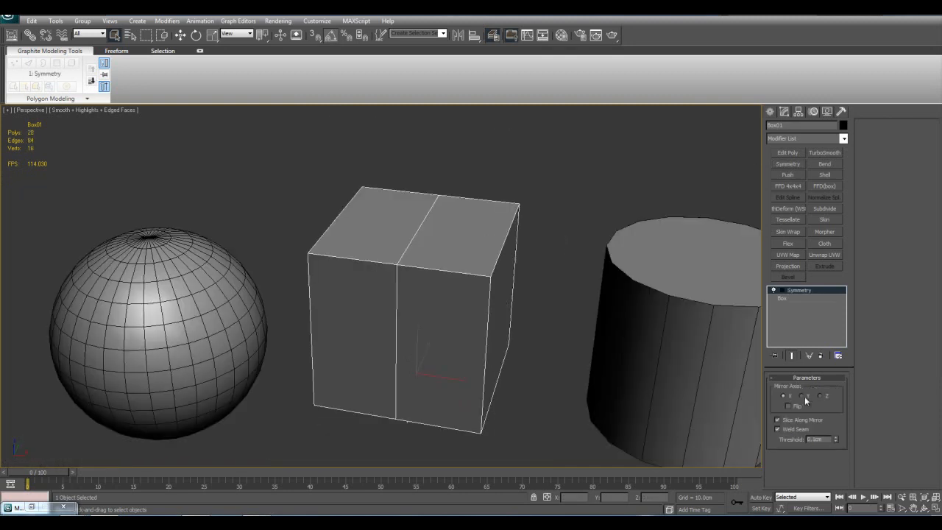
Step: Move the Symmetry modifier's mirror plane along the X axis toward the sphere to separate the mirrored copy from the box
middle_click_drag(416, 347, 496, 370)
key("w")
left_click_drag(513, 398, 391, 373)
middle_click_drag(391, 372, 431, 376)
Step: Add an Edit Poly modifier above Symmetry and delete the original box's geometry at Element level
left_click(787, 152)
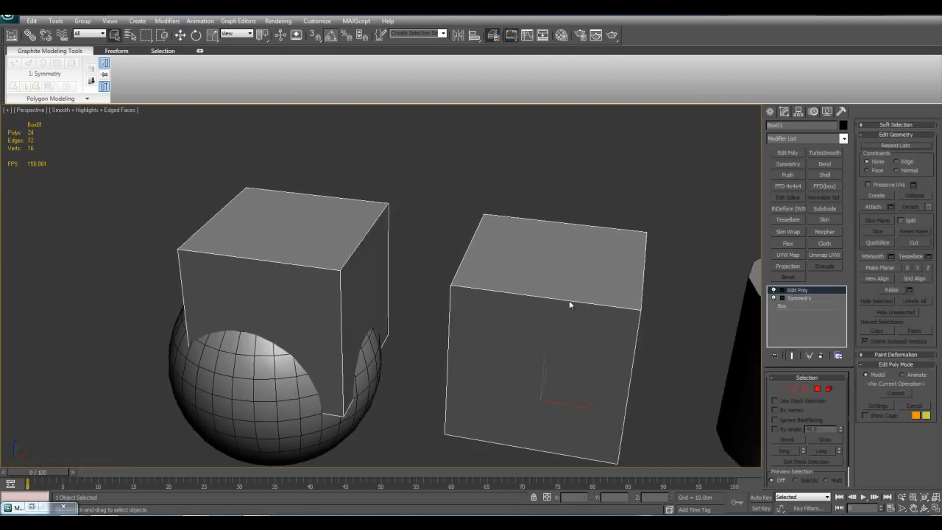
key("4")
left_click_drag(552, 313, 405, 263)
key("Delete")
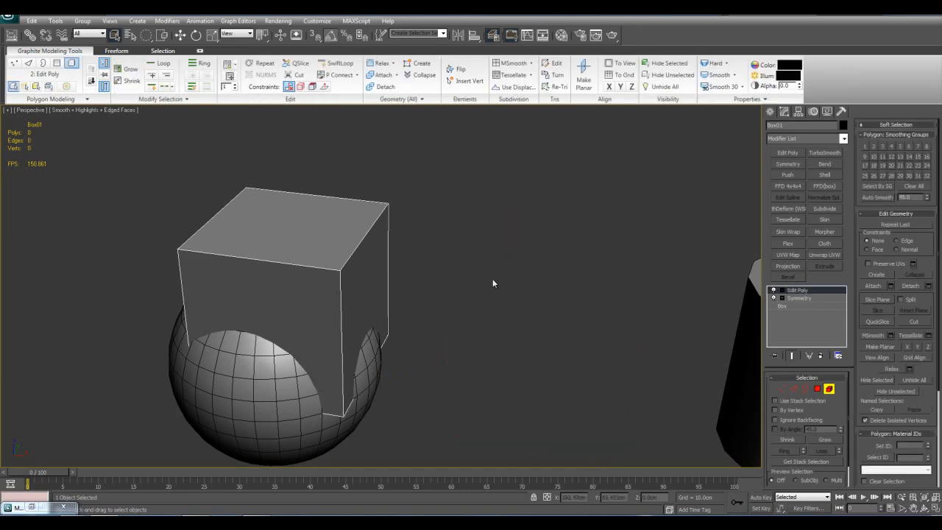
Step: Remove both the Edit Poly and Symmetry modifiers from the box
middle_click_drag(443, 284, 438, 286)
left_click(806, 292)
left_click(806, 298, "ctrl")
right_click(805, 298)
left_click(814, 310)
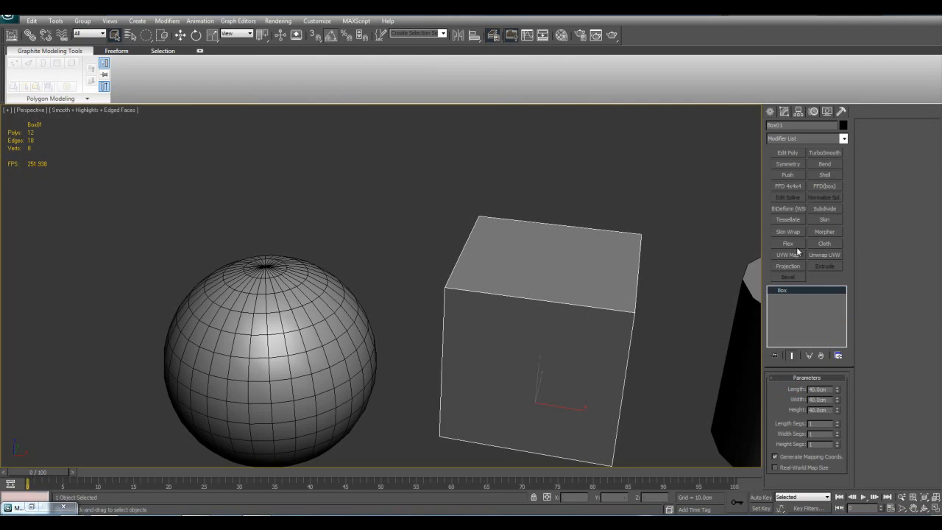
Step: Apply a Morpher modifier to the box and view its channel settings
left_click(844, 138)
scroll(839, 310, "down", 3)
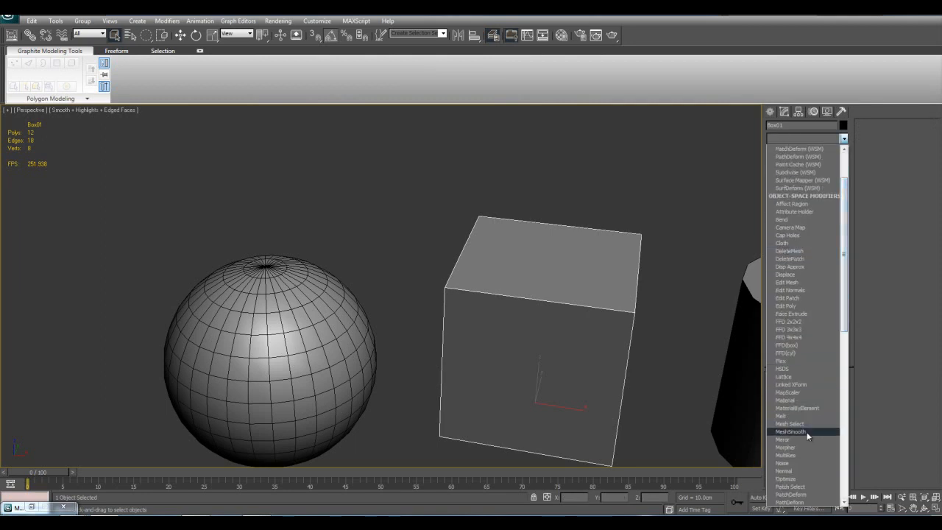
left_click(802, 448)
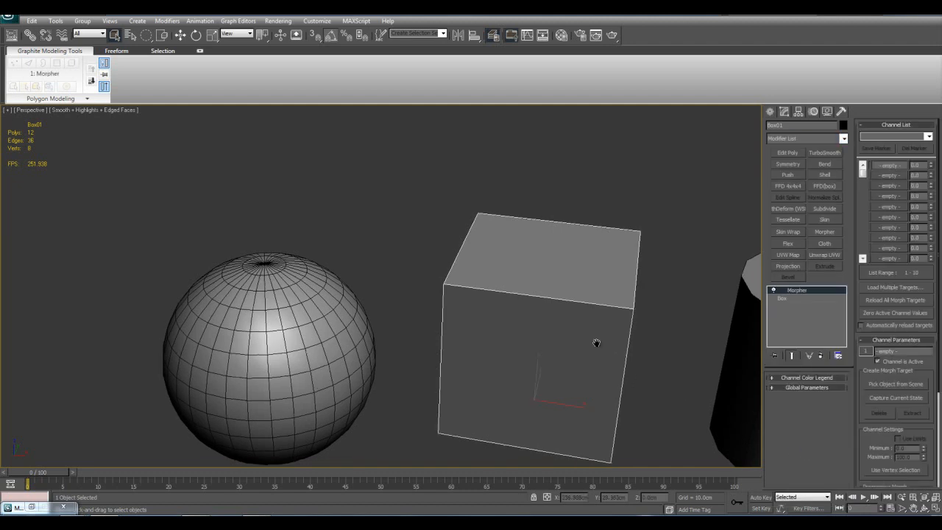
scroll(567, 336, "up", 5)
middle_click_drag(558, 362, 558, 352, "alt")
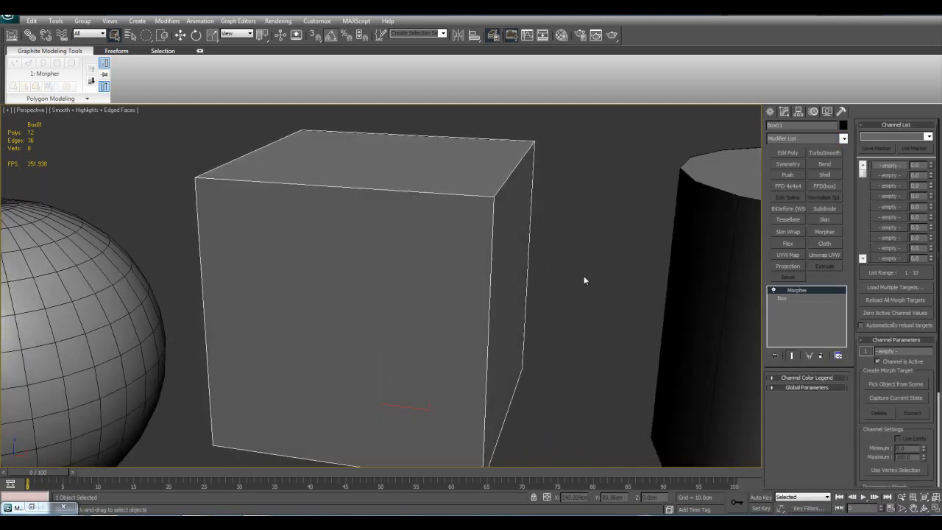
scroll(587, 269, "down", 6)
middle_click_drag(399, 389, 405, 308, "alt")
Step: Remove the Morpher modifier from the box, then select the plane and frame it in the view
right_click(773, 297)
left_click(799, 305)
left_click(488, 321)
key("z")
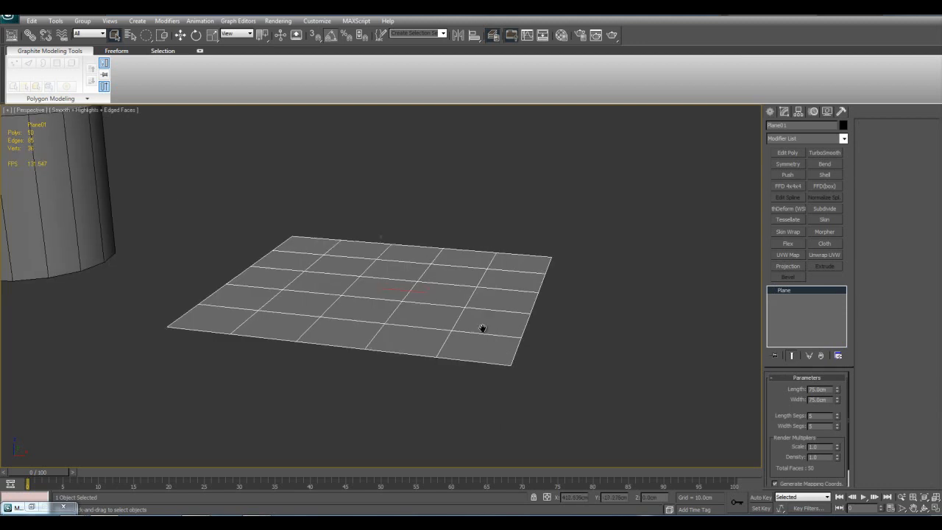
Step: Copy the plane along the X axis to place a duplicate beside the original, then frame the duplicate
key("w")
middle_click_drag(489, 321, 497, 344)
scroll(495, 341, "down", 3)
middle_click_drag(454, 318, 456, 338, "alt")
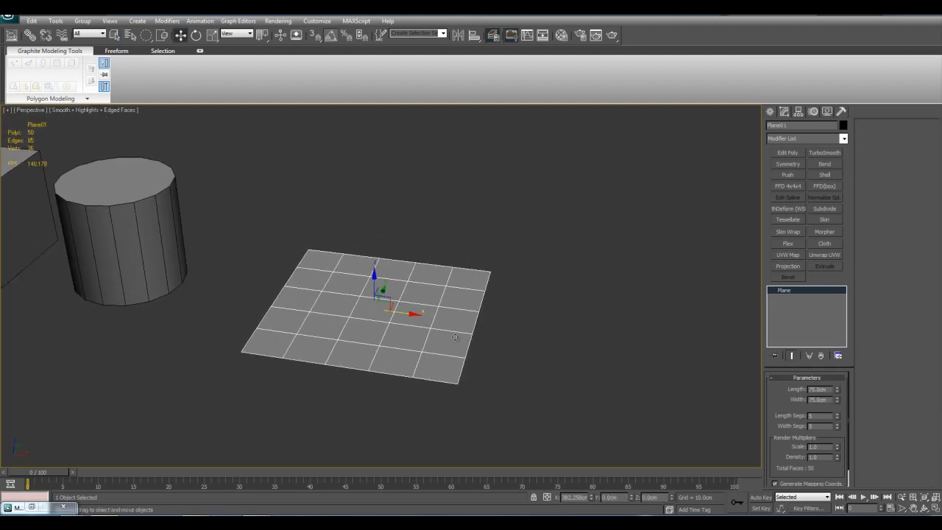
left_click_drag(409, 313, 648, 346, "shift")
left_click(477, 310)
key("z")
Step: Add an Edit Poly modifier to the copied plane and raise its four central vertices along Z into a flat-topped peak
left_click(802, 154)
scroll(560, 224, "down", 4)
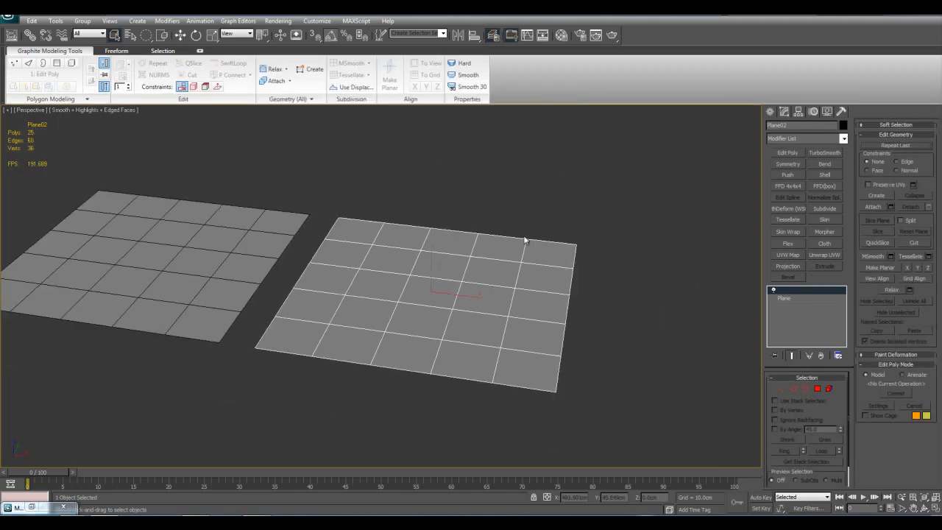
key("1")
middle_click_drag(451, 258, 443, 298, "alt")
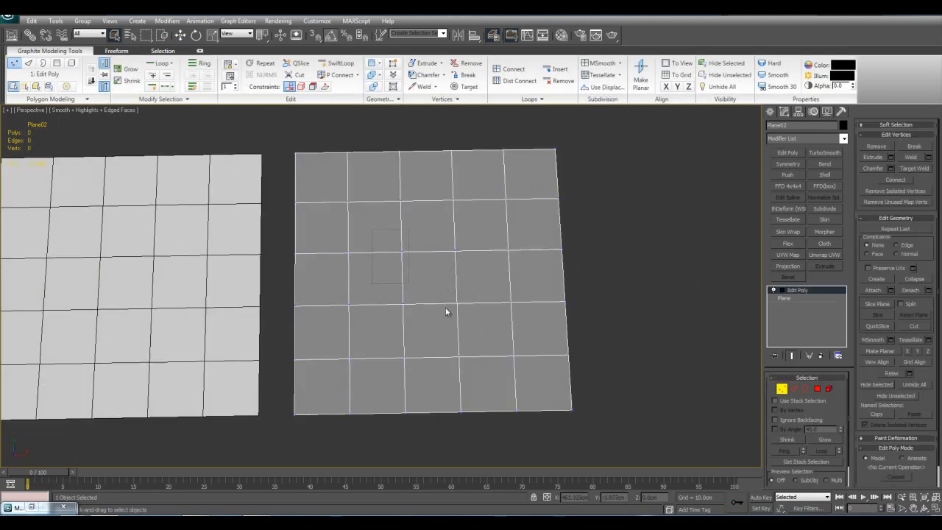
key("z")
middle_click_drag(477, 324, 414, 290, "alt")
key("w")
scroll(467, 278, "down", 3)
left_click_drag(407, 285, 404, 109)
middle_click_drag(408, 256, 504, 301)
scroll(440, 287, "down", 4)
key("1")
key("q")
left_click(590, 294)
Step: Add an Edit Poly modifier and a Morpher modifier above it to the original flat plane
middle_click_drag(471, 259, 442, 320, "alt")
left_click(368, 321)
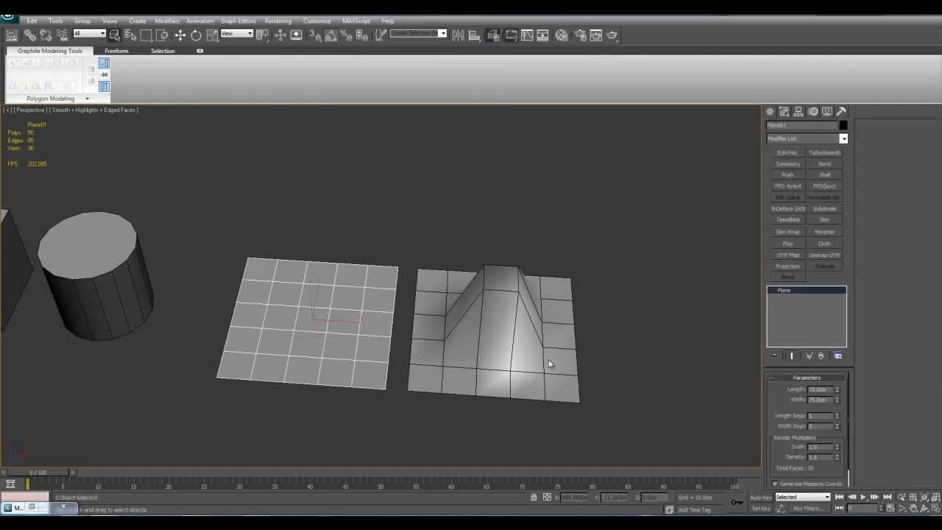
left_click(786, 153)
scroll(624, 237, "up", 2)
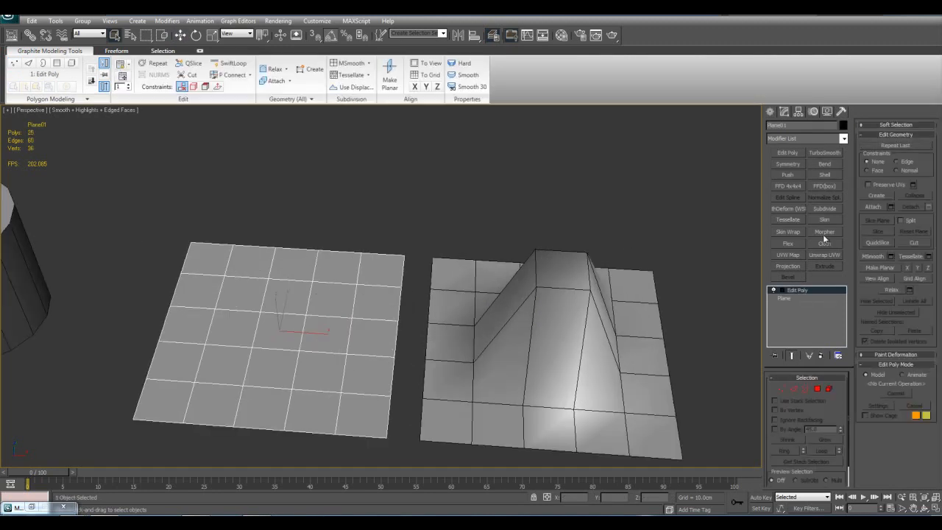
left_click(825, 232)
scroll(625, 267, "up", 1)
middle_click_drag(625, 267, 546, 245)
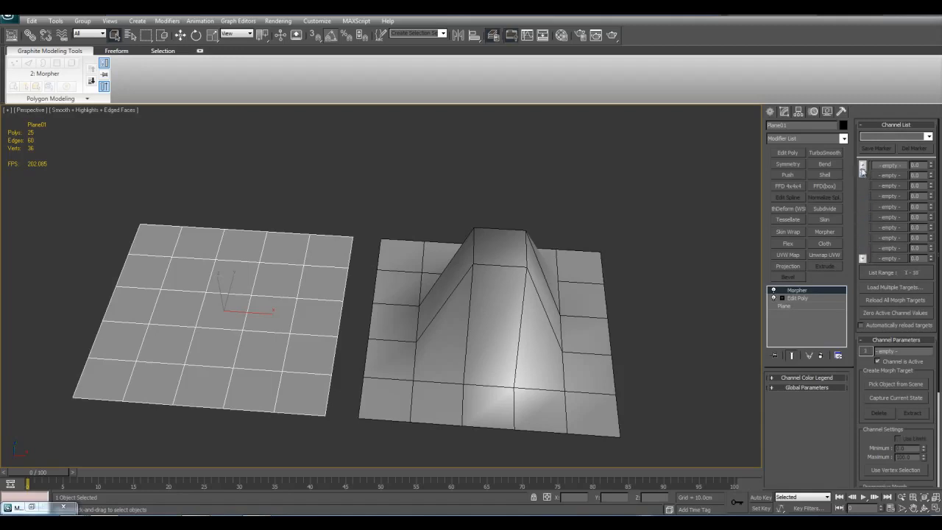
middle_click_drag(534, 223, 492, 227)
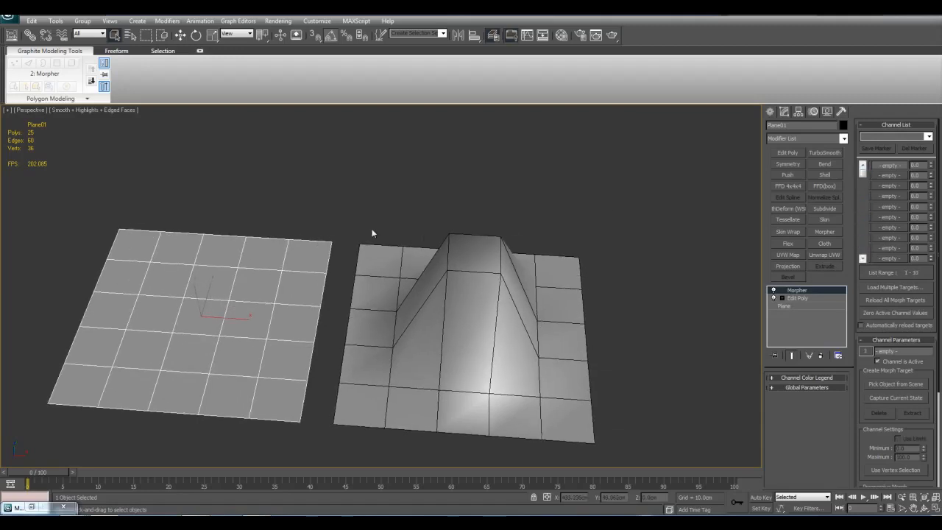
Step: Compare the original flat plane with its raised copy and their modifier stacks
middle_click_drag(351, 296, 378, 320)
middle_click_drag(443, 374, 468, 322)
middle_click_drag(567, 262, 556, 277)
key("ctrl+z")
left_click(505, 297)
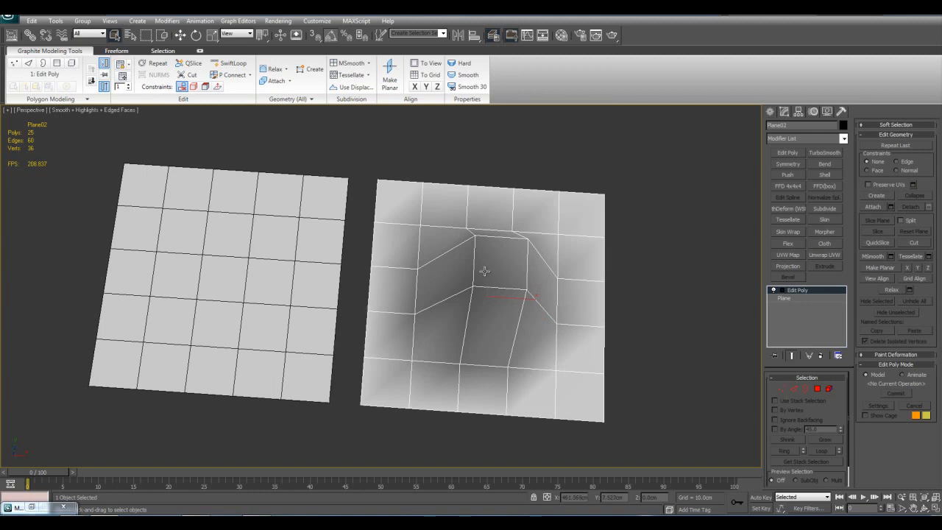
middle_click_drag(493, 273, 502, 320, "alt")
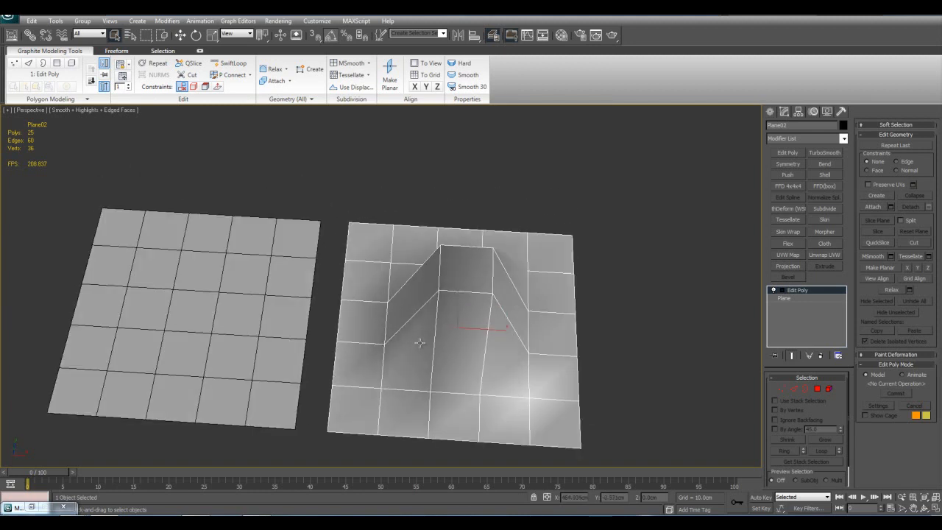
middle_click_drag(446, 355, 494, 359)
left_click(305, 324)
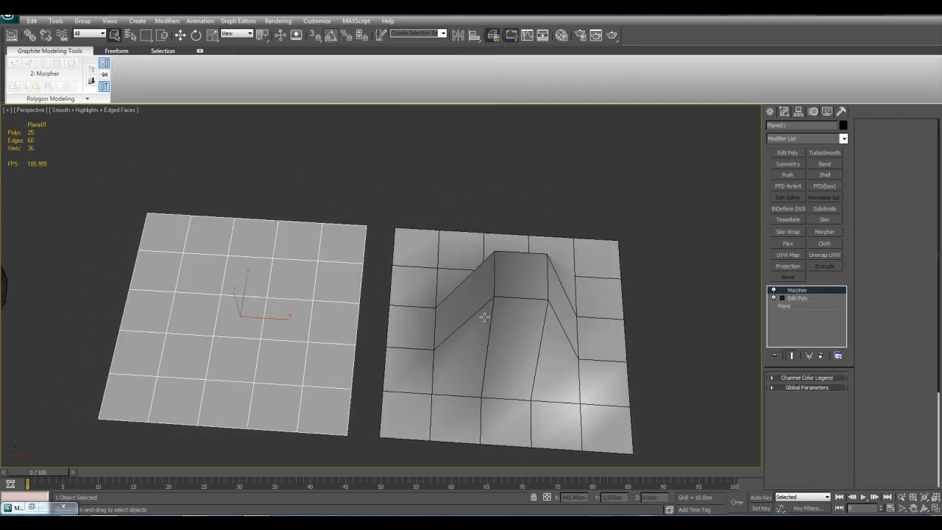
mouse_move(558, 281)
middle_mouse_down()
mouse_move(616, 270)
mouse_move(550, 261)
mouse_move(545, 269)
middle_mouse_up()
middle_click_drag(494, 295, 505, 256)
left_click(491, 296)
middle_click_drag(410, 292, 483, 319, "alt")
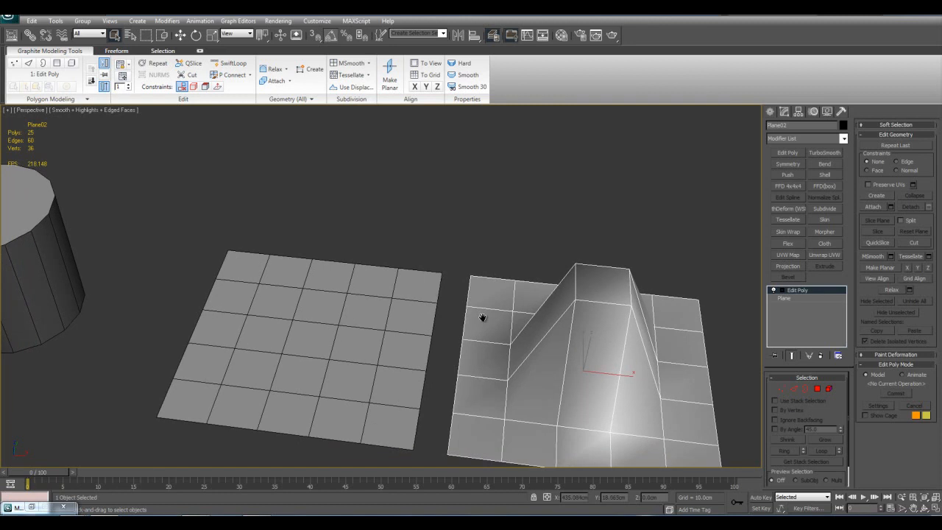
Step: Pick the raised plane from the scene as the morph target in the flat plane's first Morpher channel
left_click(431, 322)
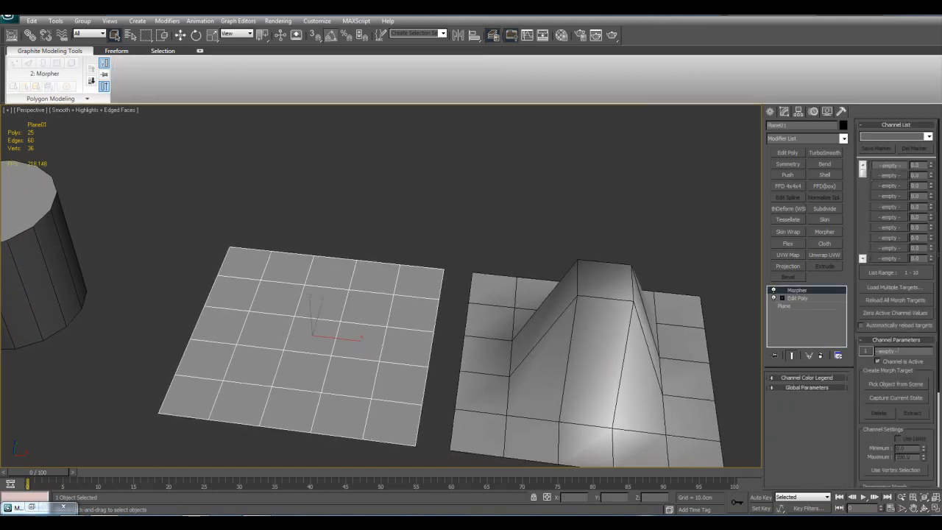
left_click(896, 383)
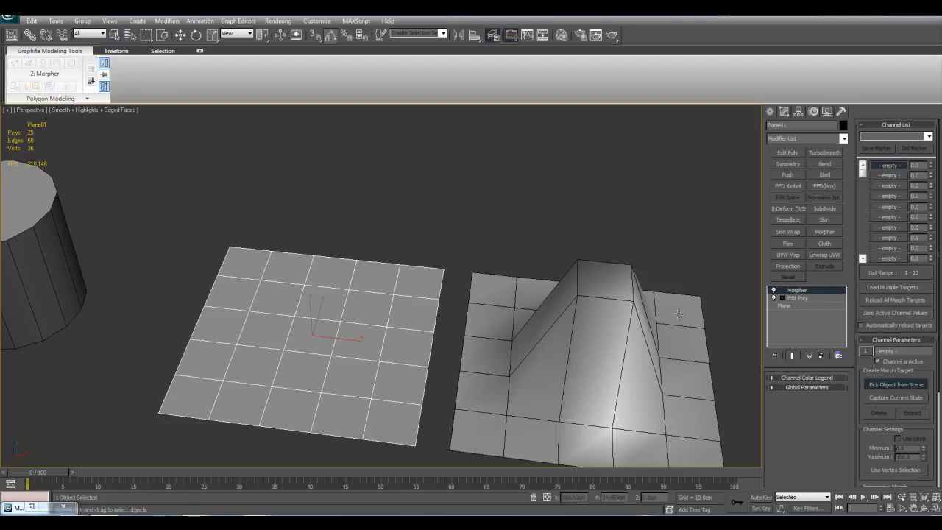
left_click(600, 307)
middle_click_drag(602, 306, 555, 287)
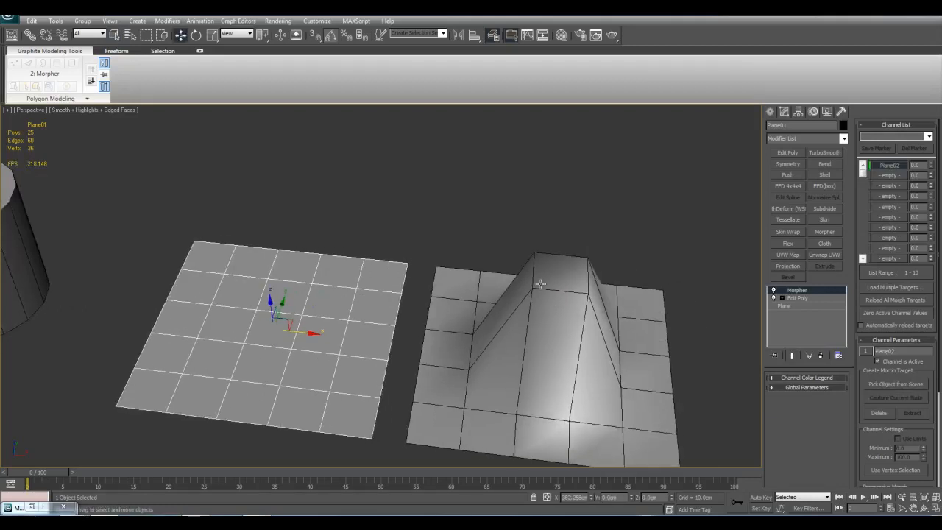
middle_click_drag(567, 329, 648, 326)
middle_click_drag(551, 305, 591, 325)
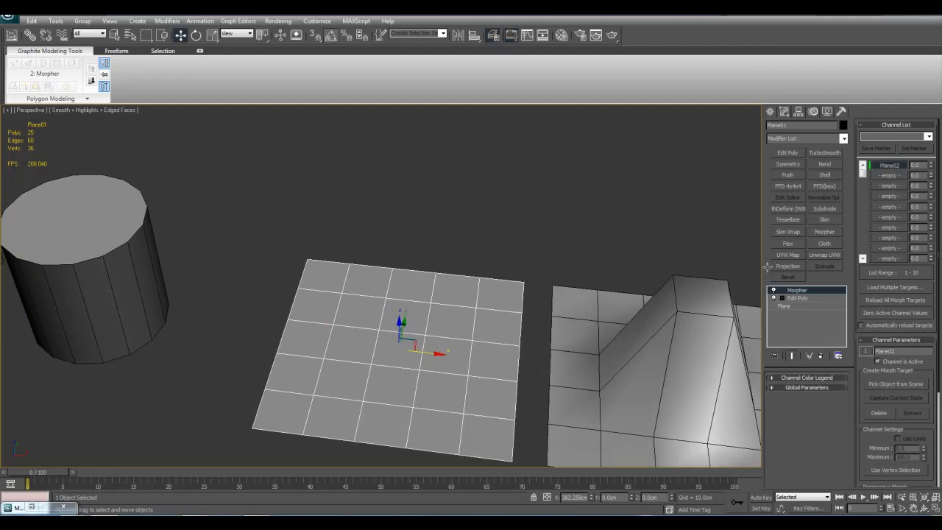
double_click(919, 351)
middle_click_drag(647, 322, 610, 290)
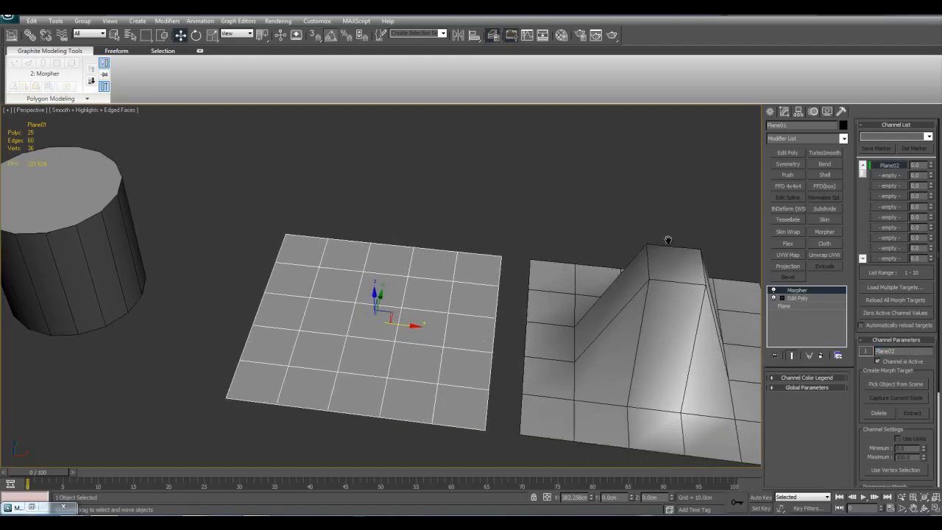
Step: Vary the first Morpher channel's value up to 100 so the flat plane takes on the target's shape
left_click_drag(932, 168, 931, 101)
middle_click_drag(638, 234, 635, 176, "alt")
middle_click_drag(511, 249, 526, 308, "alt")
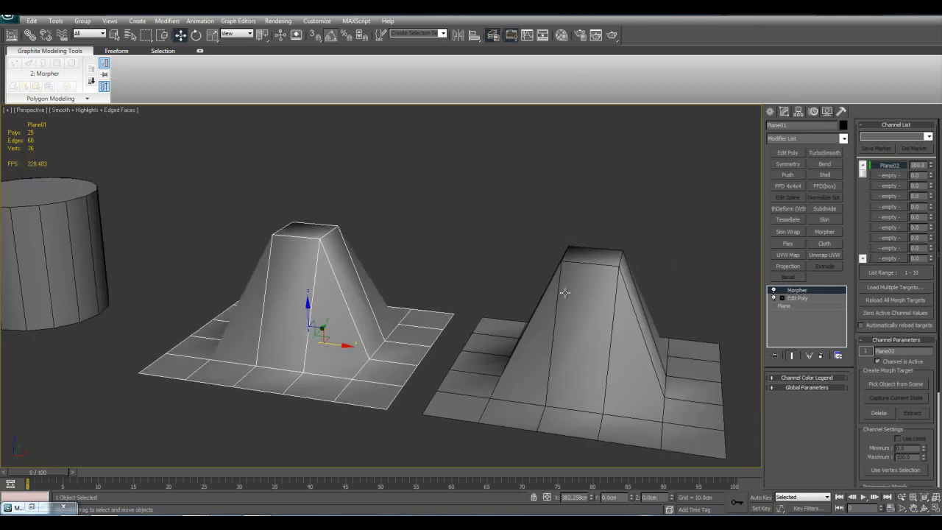
scroll(551, 303, "up", 3)
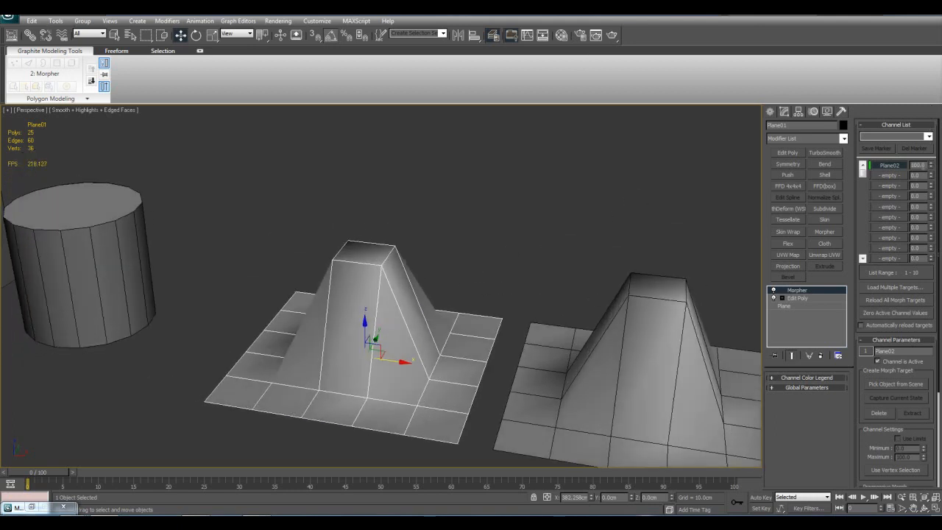
mouse_move(934, 169)
left_mouse_down()
mouse_move(933, 221)
mouse_move(937, 150)
left_mouse_up()
middle_click_drag(574, 246, 662, 317, "alt")
mouse_move(931, 168)
left_mouse_down()
mouse_move(929, 237)
mouse_move(938, 166)
left_mouse_up()
middle_click_drag(735, 247, 435, 285, "alt")
scroll(434, 285, "down", 3)
Step: Copy the morphed plane along X to the far side of the target plane and inspect the copy
key("w")
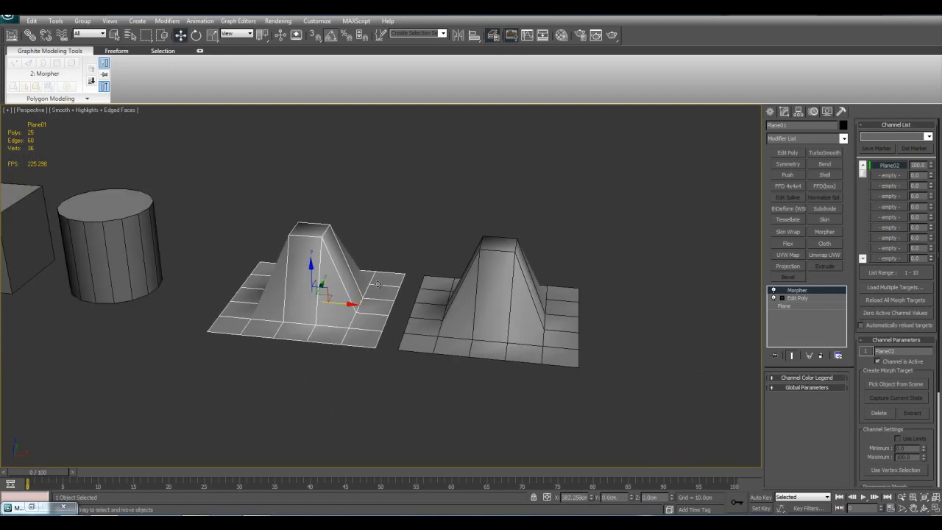
left_click_drag(348, 305, 712, 341, "shift")
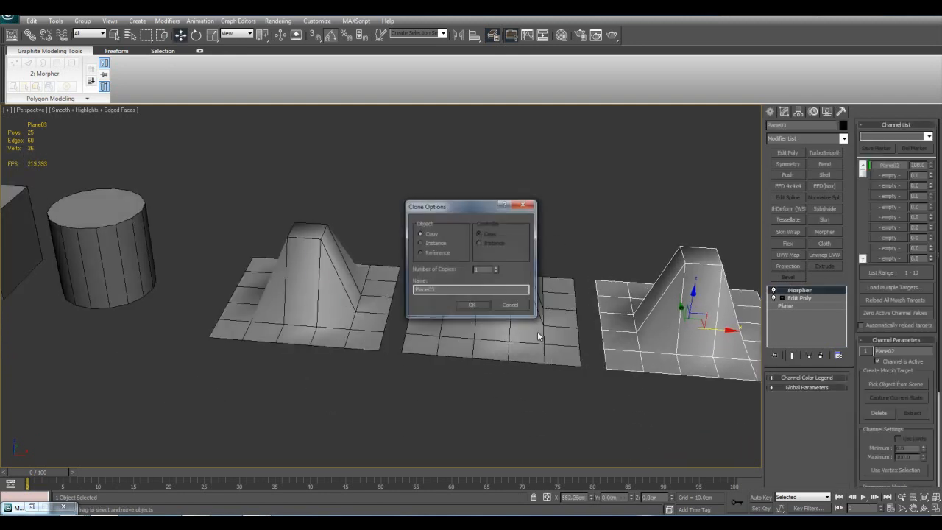
left_click(465, 309)
scroll(472, 313, "up", 5)
middle_click_drag(444, 311, 499, 169)
middle_click_drag(514, 328, 520, 140, "alt")
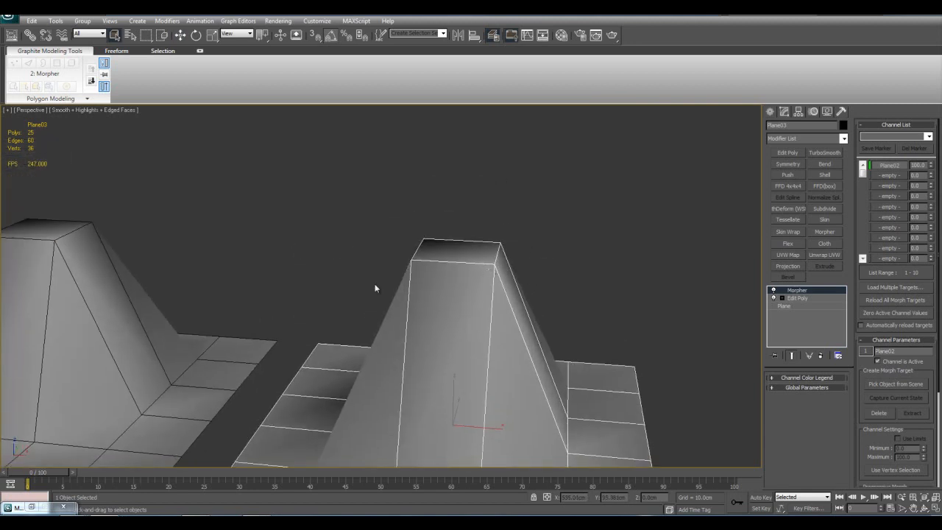
scroll(474, 273, "down", 5)
Step: Select the original morphed plane and rename its first Morpher channel eye_left_close
left_click(204, 320)
middle_click_drag(204, 320, 283, 344)
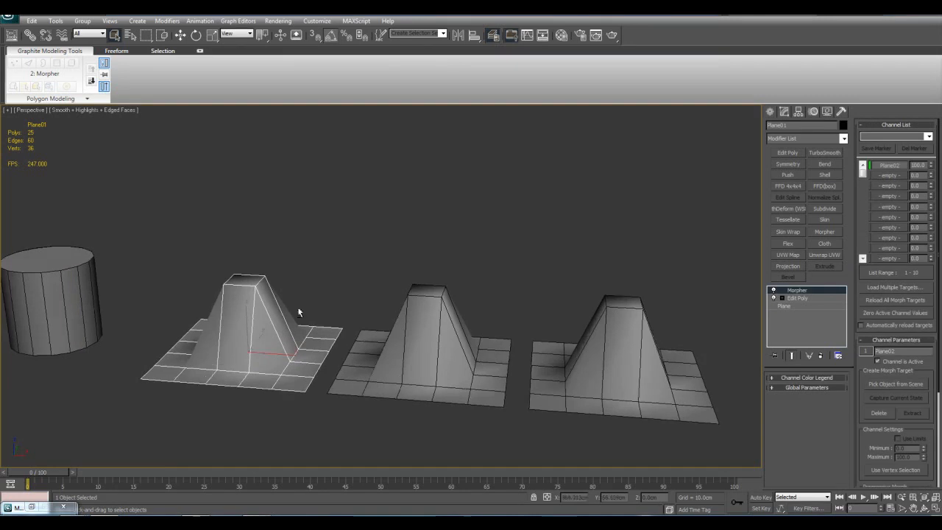
middle_click_drag(624, 389, 620, 373, "alt")
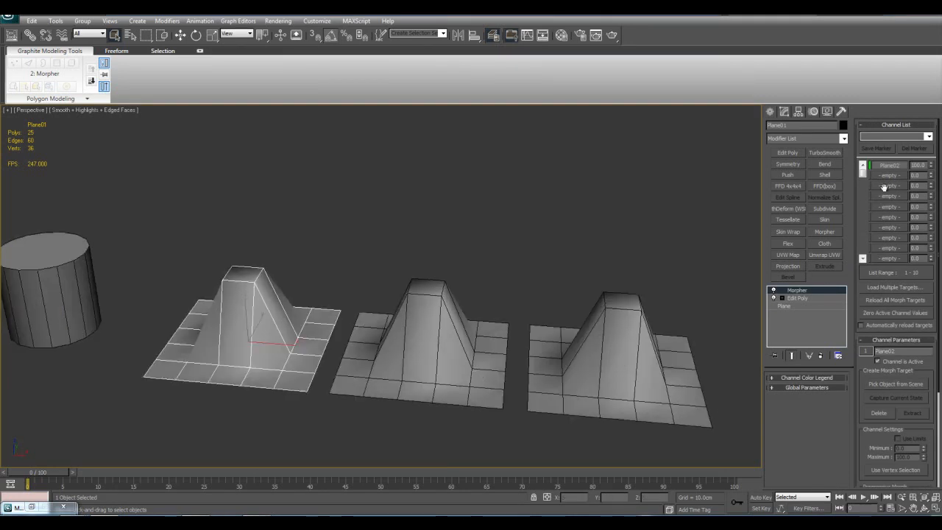
double_click(885, 352)
type("eye_left_close")
key("Return")
middle_click_drag(530, 300, 585, 323)
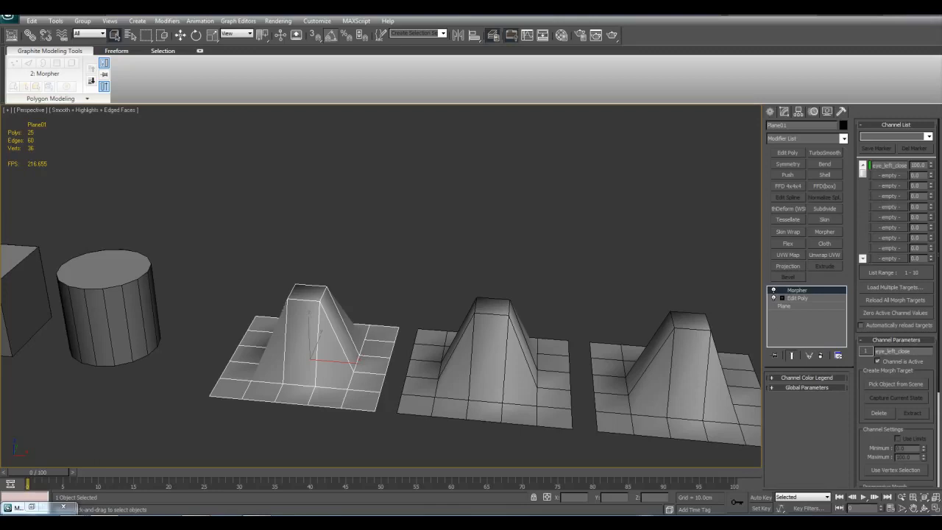
Step: Set the eye_left_close channel's value to 0
left_click_drag(934, 169, 941, 258)
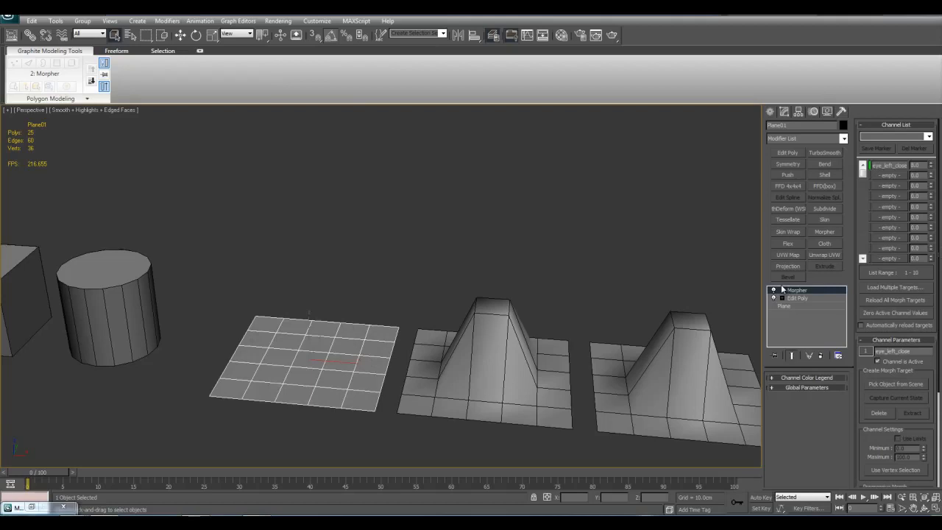
mouse_move(497, 319)
middle_mouse_down()
mouse_move(511, 297)
mouse_move(488, 313)
middle_mouse_up()
middle_click_drag(566, 247, 558, 257, "alt")
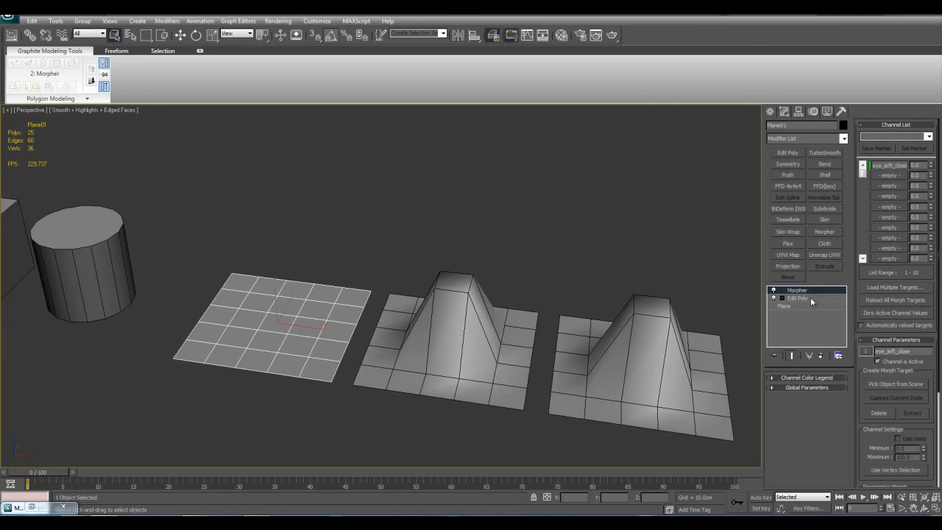
Step: Delete the Morpher and Edit Poly modifiers from the original plane, then delete the two raised plane copies
left_click(802, 300, "ctrl")
right_click(802, 297)
left_click(819, 314)
left_click_drag(469, 256, 660, 376)
key("Delete")
left_click(400, 358)
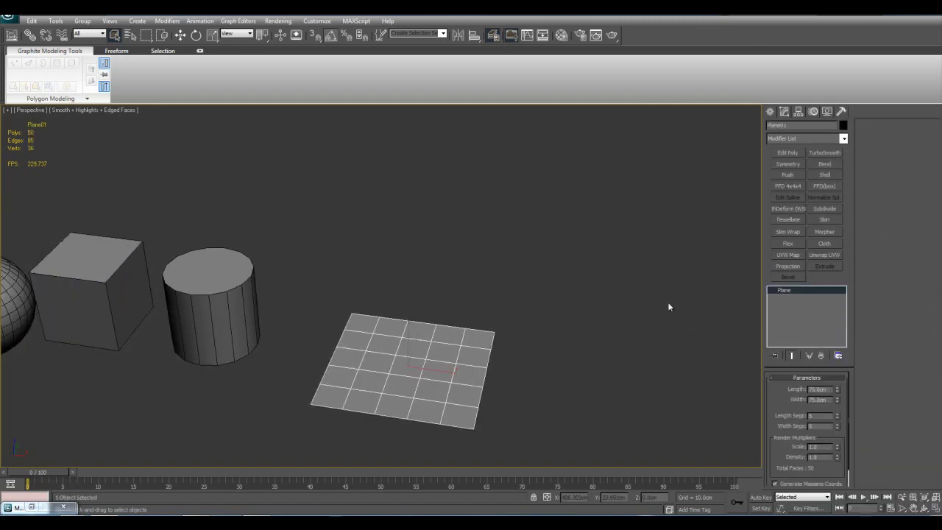
key("z")
left_click(844, 139)
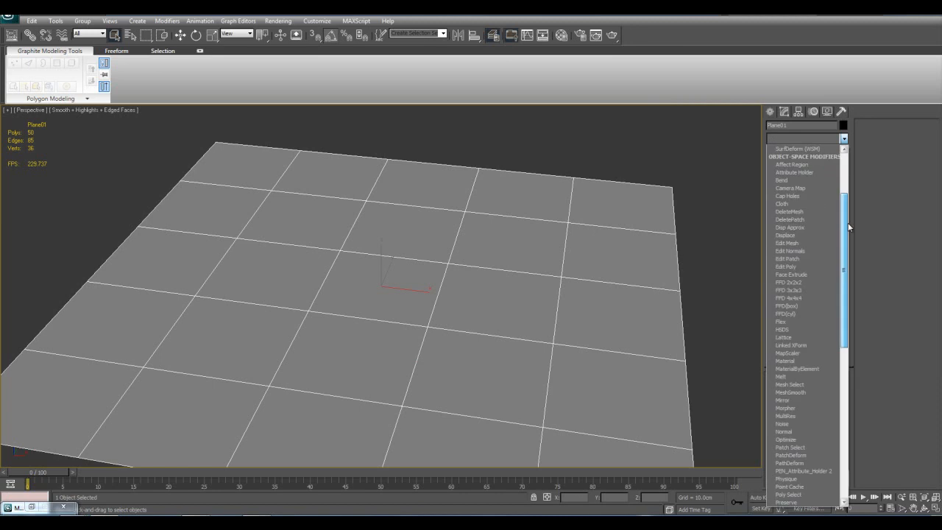
left_click(720, 276)
middle_click_drag(525, 269, 528, 269)
Step: Select and frame the sphere, then apply a MultiRes modifier to it
scroll(471, 267, "down", 3)
middle_click_drag(234, 261, 479, 291)
left_click(179, 284)
key("z")
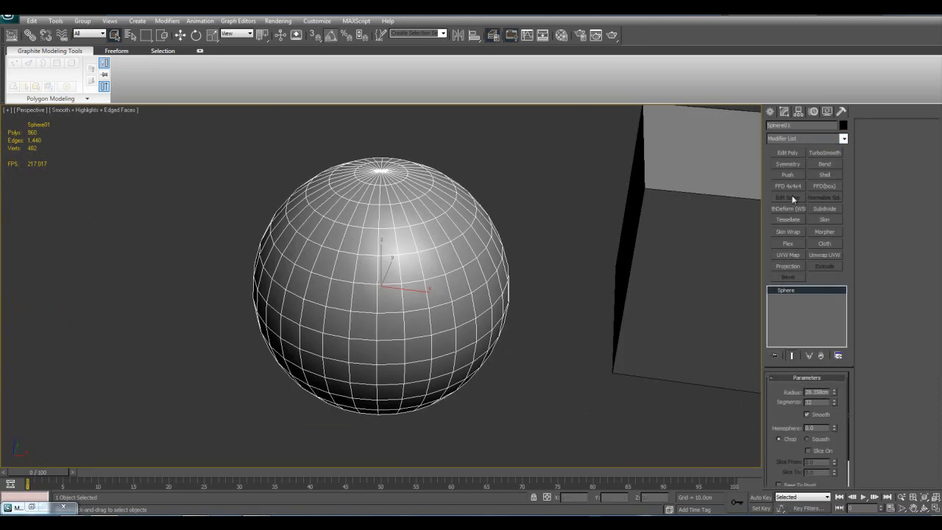
left_click(844, 138)
left_click_drag(846, 172, 847, 238)
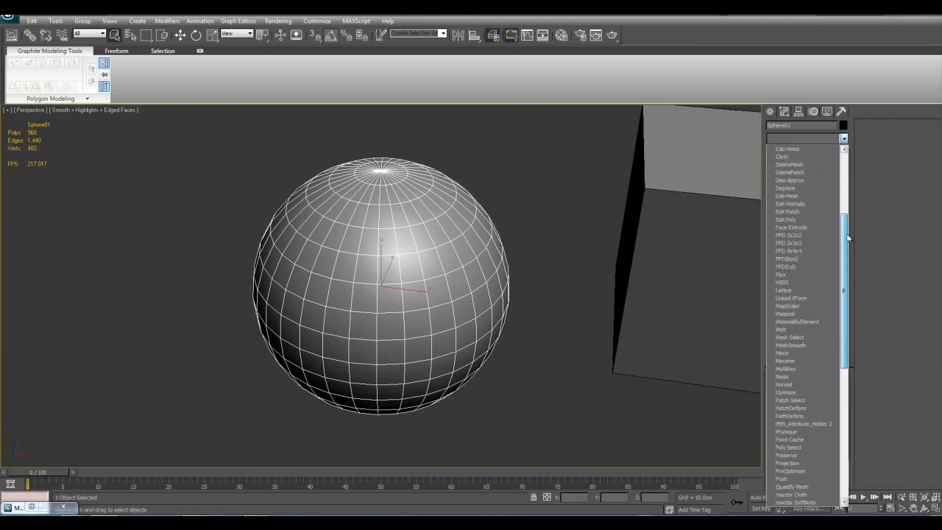
left_click(813, 371)
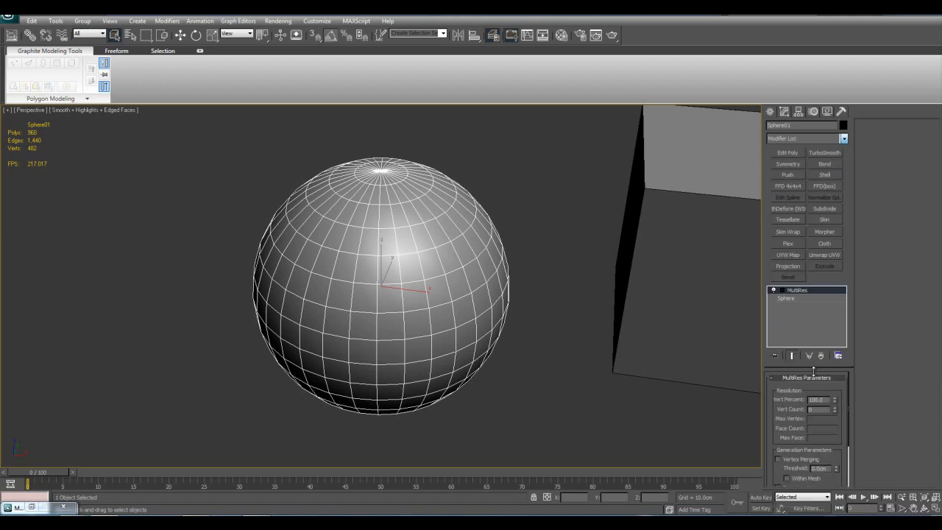
middle_click_drag(595, 309, 569, 302, "alt")
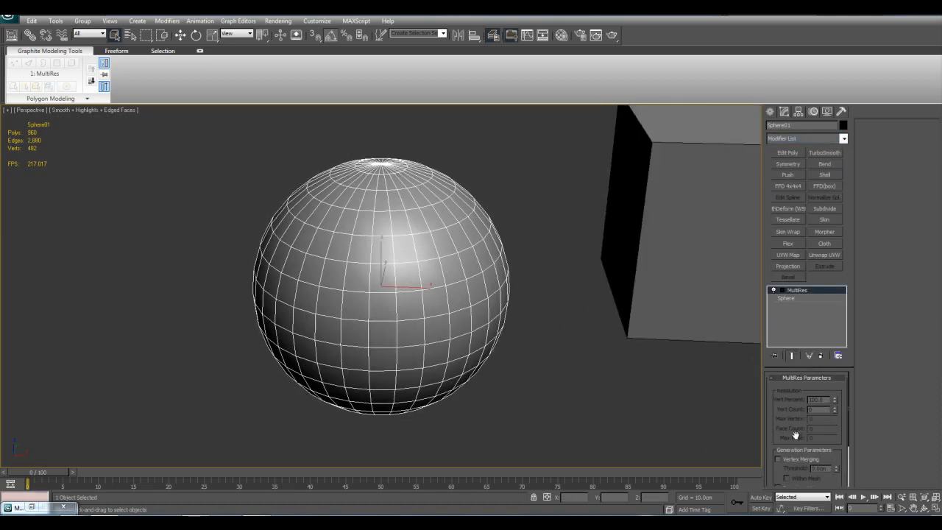
Step: Generate the MultiRes mesh data for the sphere and return to its resolution settings
left_click_drag(795, 436, 798, 356)
left_click(796, 468)
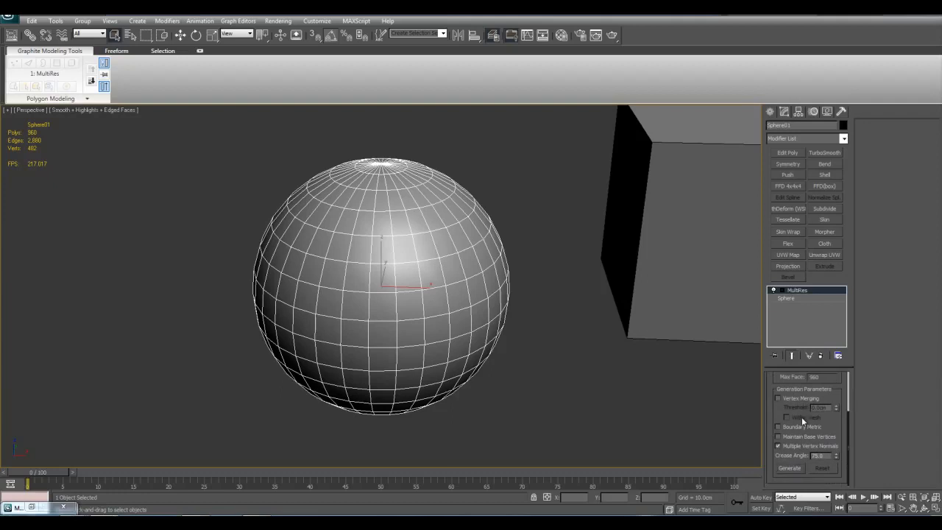
left_click_drag(834, 425, 834, 485)
middle_click_drag(673, 305, 625, 358)
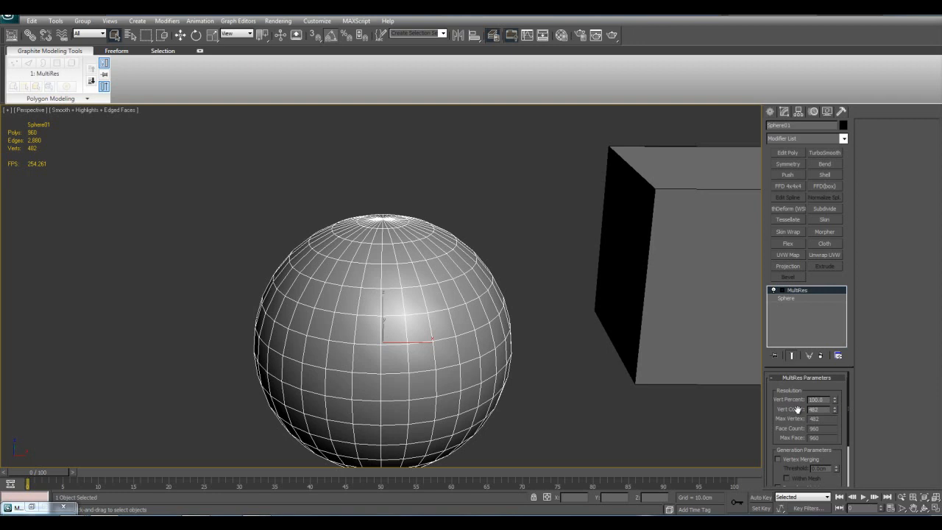
middle_click_drag(589, 335, 618, 326)
middle_click_drag(659, 359, 664, 345)
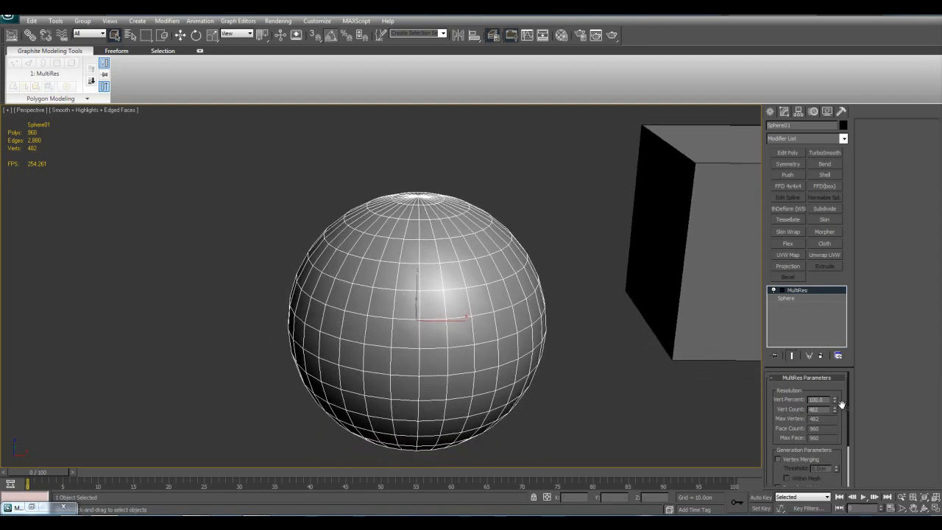
Step: Set the sphere's MultiRes vertex percentage to 50 and inspect the reduced mesh
left_click_drag(835, 402, 840, 423)
middle_click_drag(593, 337, 587, 335)
key("z")
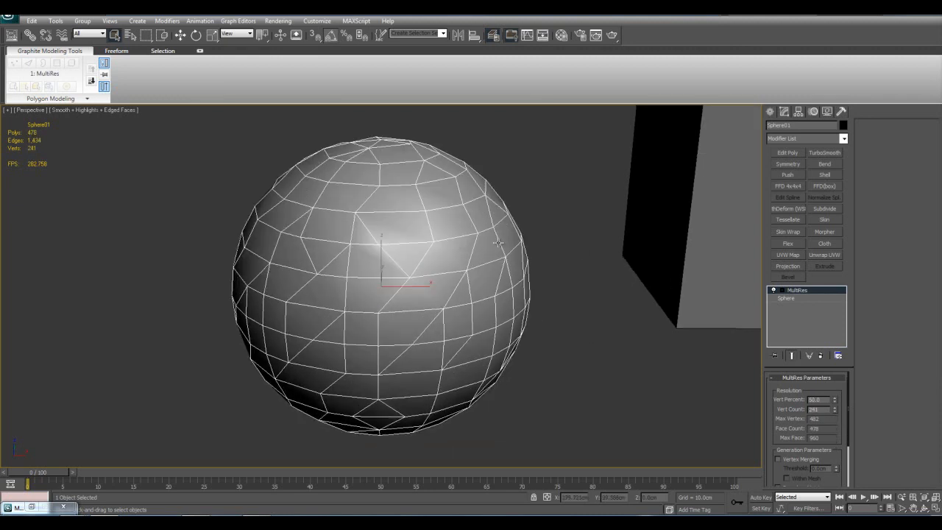
middle_click_drag(511, 220, 548, 216, "alt")
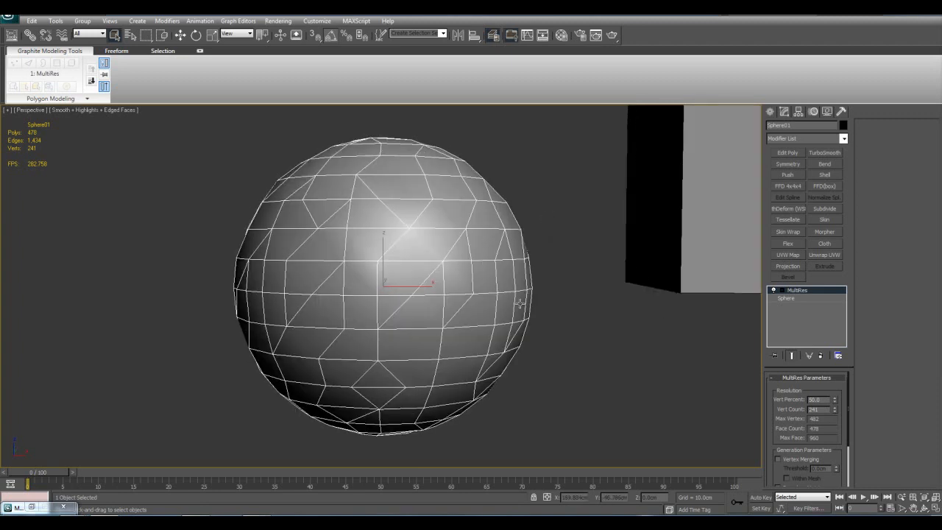
middle_click_drag(540, 263, 849, 374, "alt")
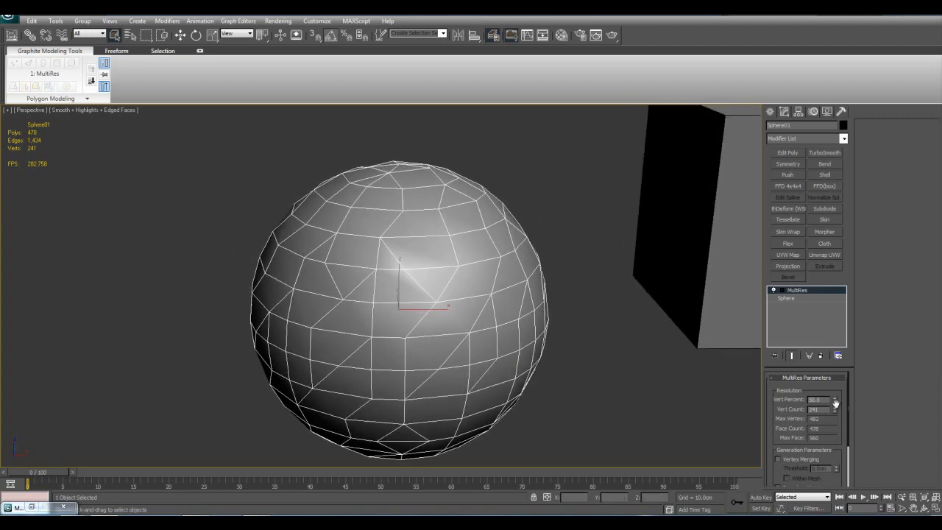
Step: Vary the sphere's MultiRes vertex percentage, ending at 36.72, and check the coarser mesh from several angles
left_click_drag(836, 401, 844, 380)
middle_click_drag(601, 317, 609, 301)
left_click_drag(837, 399, 834, 418)
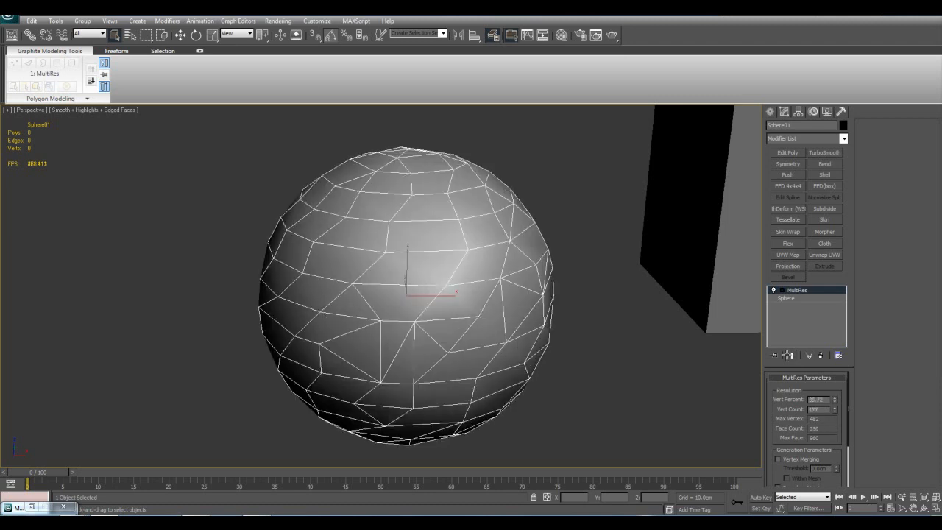
middle_click_drag(611, 319, 603, 354, "alt")
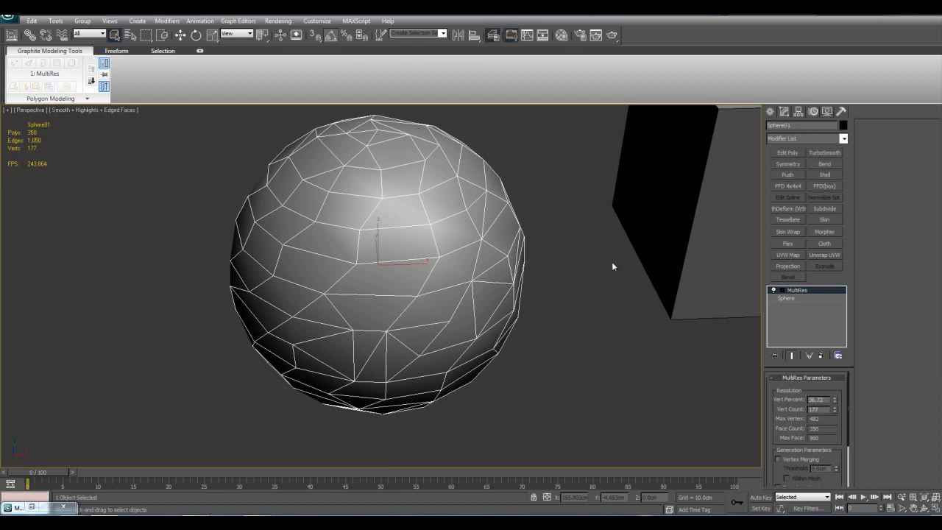
middle_click_drag(621, 271, 537, 295, "alt")
middle_click_drag(541, 250, 494, 236, "alt")
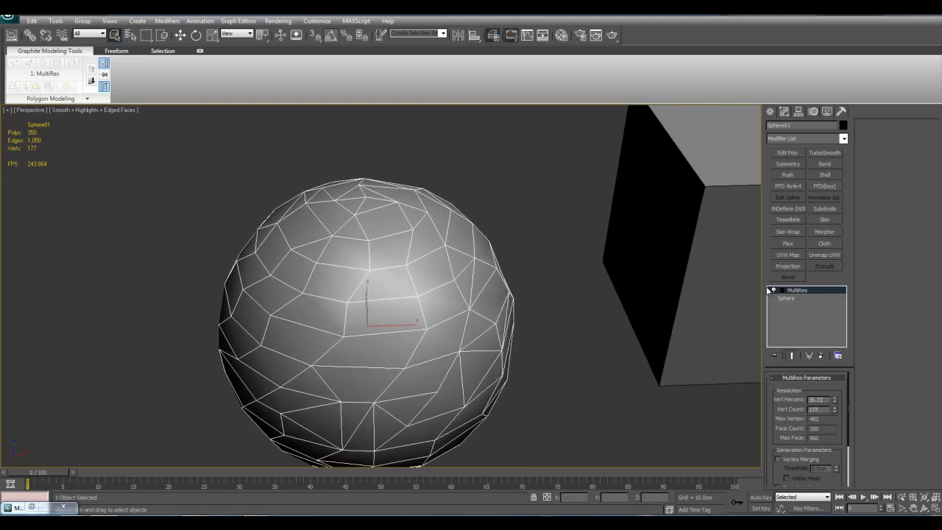
Step: Delete the MultiRes modifier from the sphere
right_click(797, 293)
left_click(805, 309)
middle_click_drag(722, 279, 500, 219, "alt")
left_click(843, 140)
left_click(645, 324)
middle_click_drag(683, 219, 660, 235)
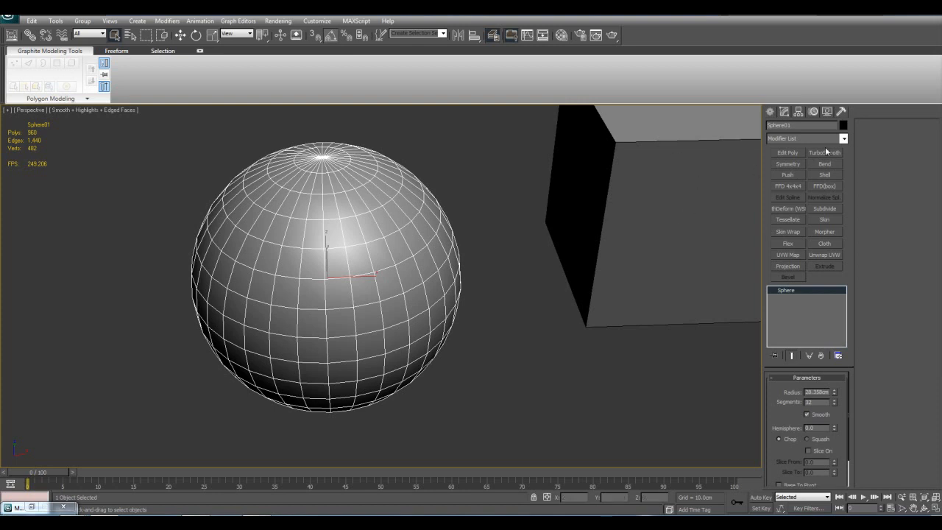
Step: Apply a Noise modifier to the sphere and bring its Strength settings into reach
left_click(844, 140)
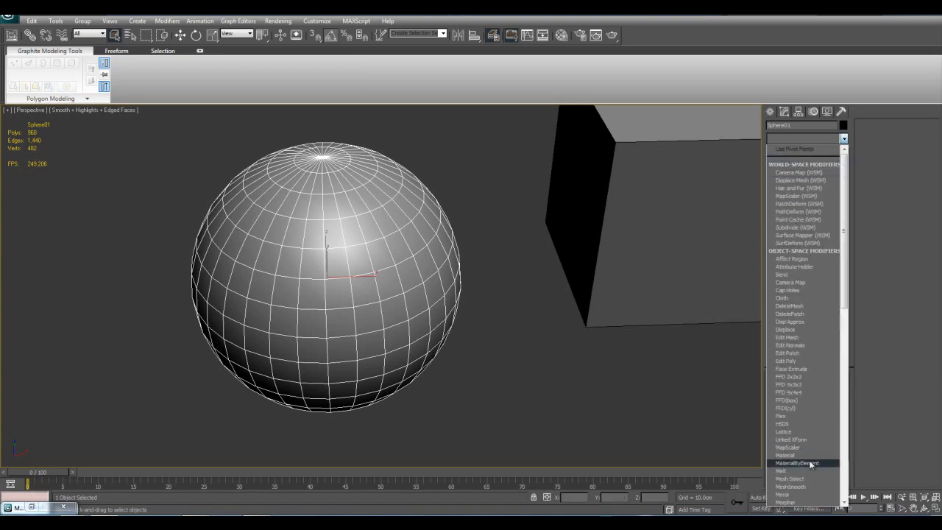
left_click_drag(849, 315, 848, 331)
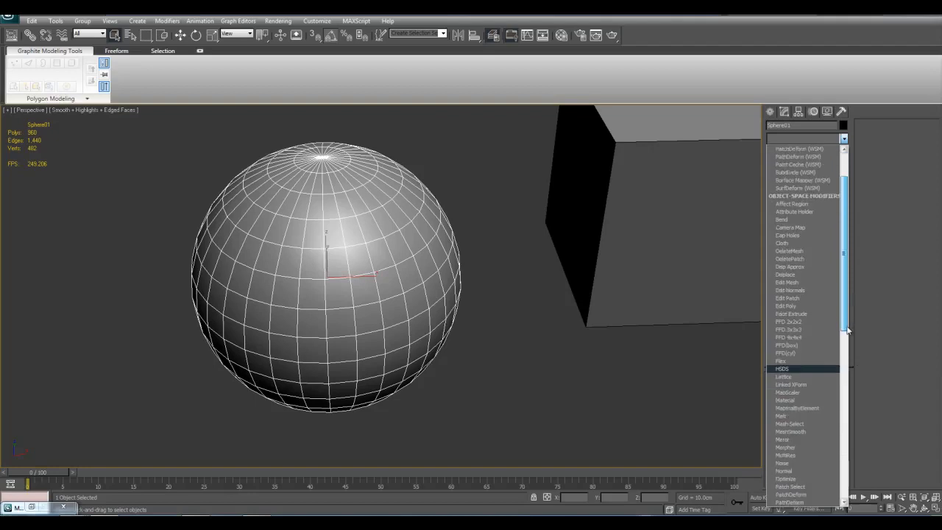
left_click(808, 464)
middle_click_drag(612, 352, 656, 413)
key("z")
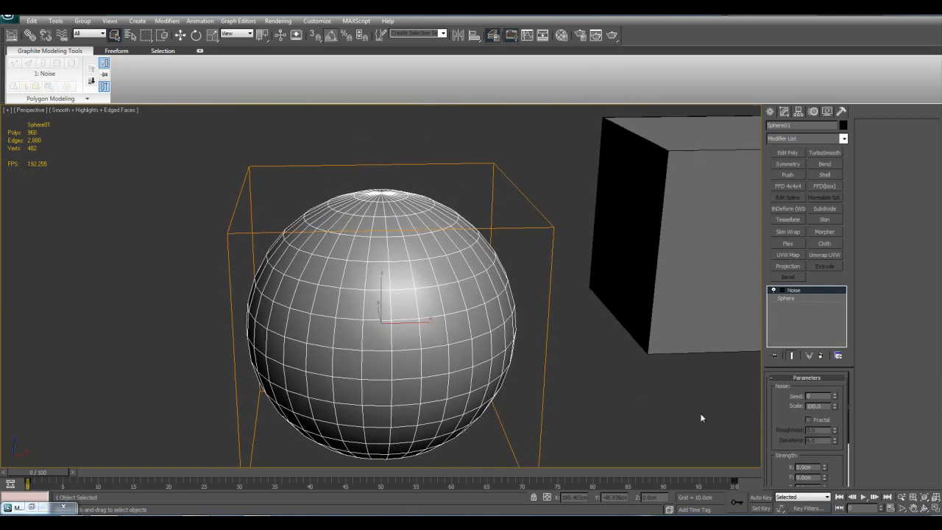
left_click_drag(782, 410, 789, 371)
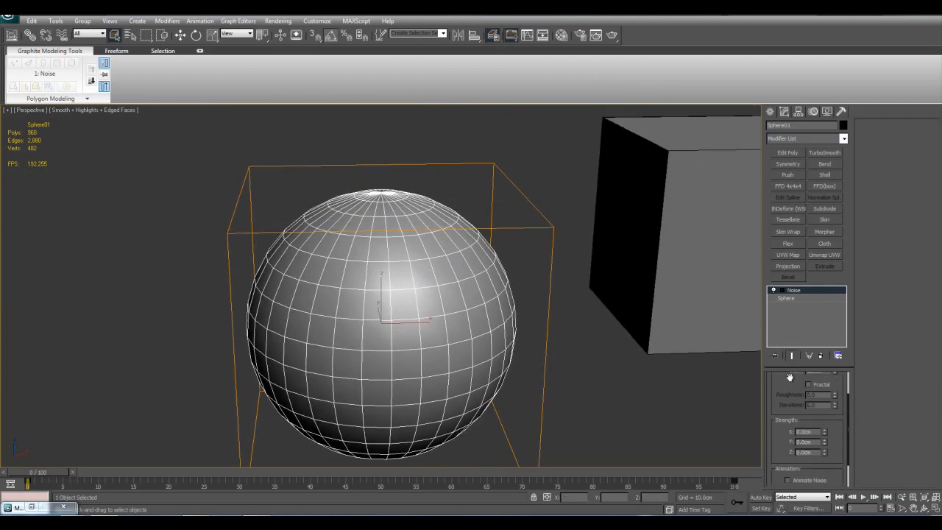
mouse_move(560, 312)
middle_mouse_down("alt")
mouse_move(561, 325)
mouse_move(564, 309)
middle_mouse_up("alt")
Step: Set the base sphere's segments to 64 and return to the Noise modifier level
left_click(792, 297)
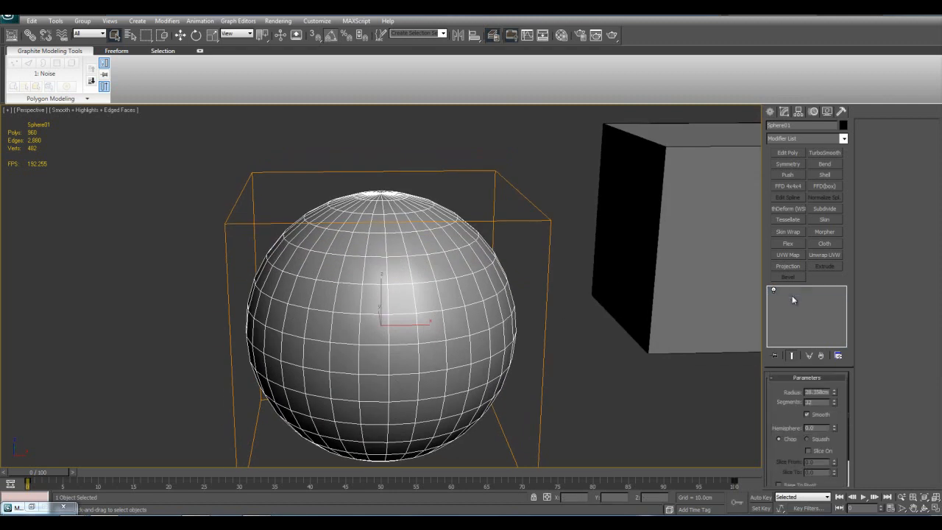
double_click(824, 403)
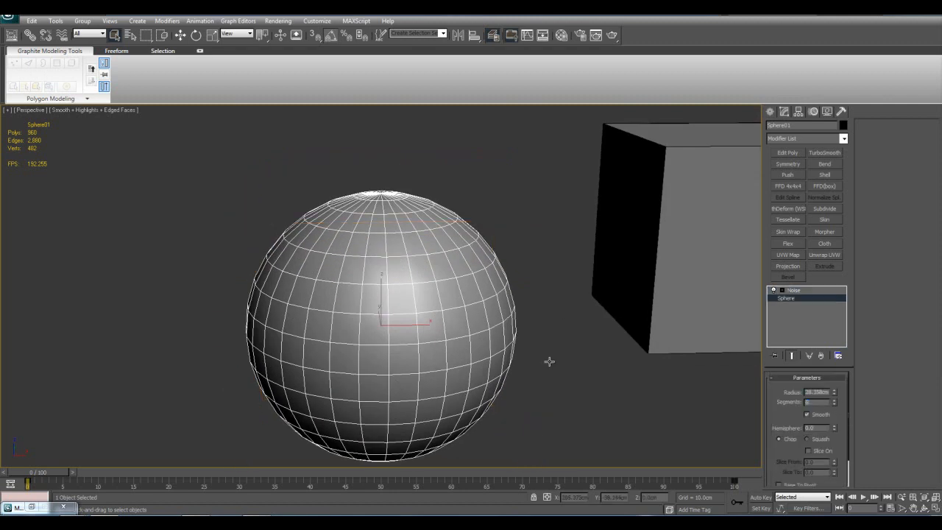
type("64")
key("Return")
left_click(800, 291)
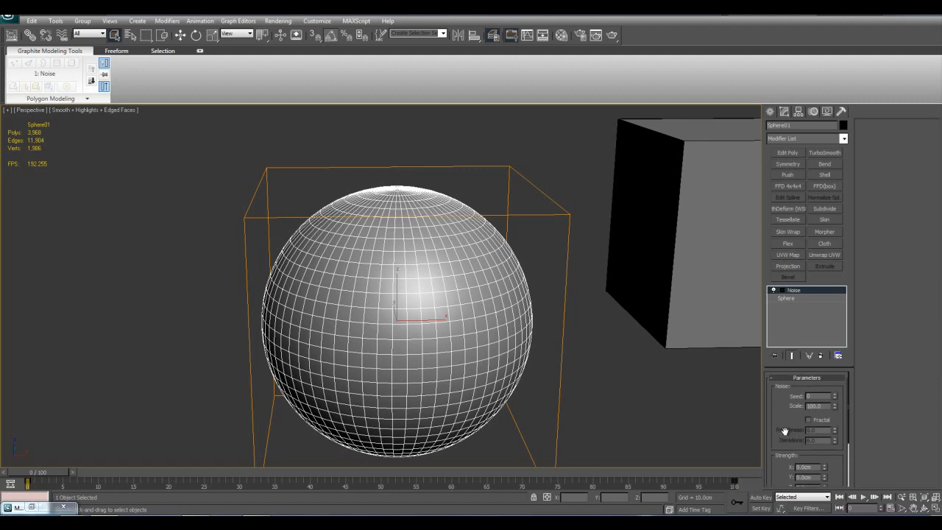
Step: Set the sphere's Noise strength to 5 cm in X, Y and Z, and its scale to 10
scroll(810, 419, "down", 5)
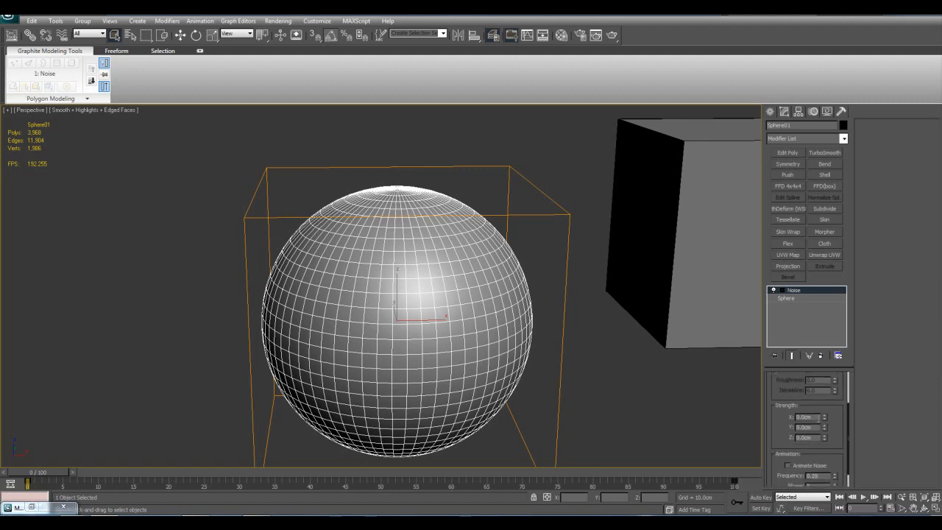
double_click(806, 416)
type("1")
left_click_drag(813, 429, 778, 492)
type("55")
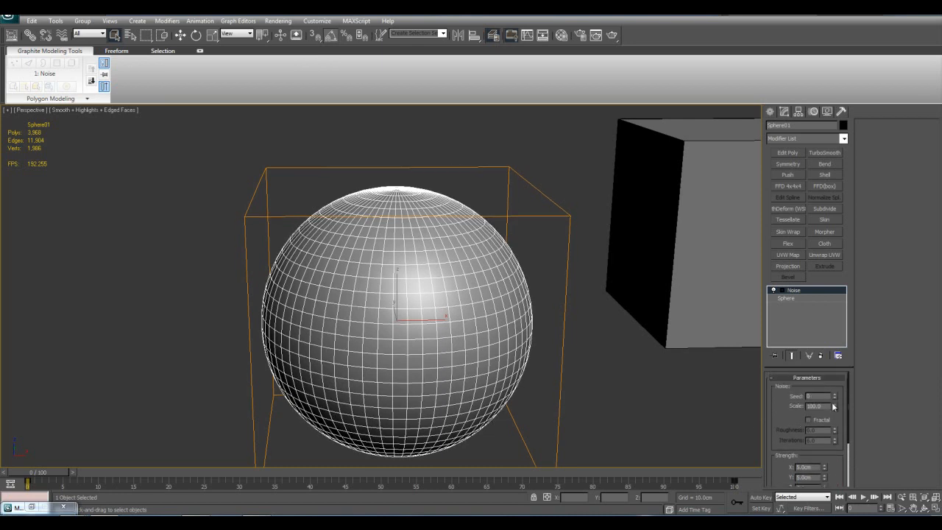
left_click_drag(833, 404, 834, 448)
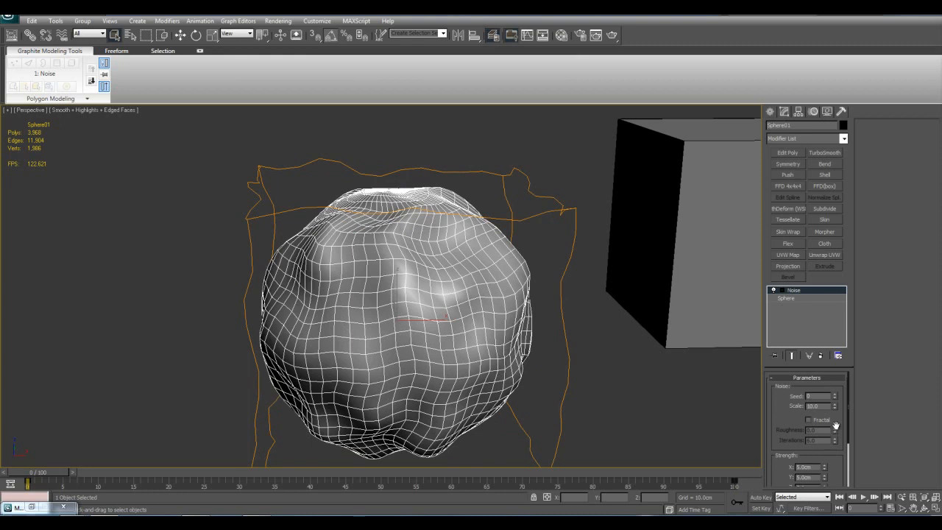
Step: Toggle the Noise modifier's Fractal option repeatedly to compare both surfaces, leaving it enabled
left_click(809, 420)
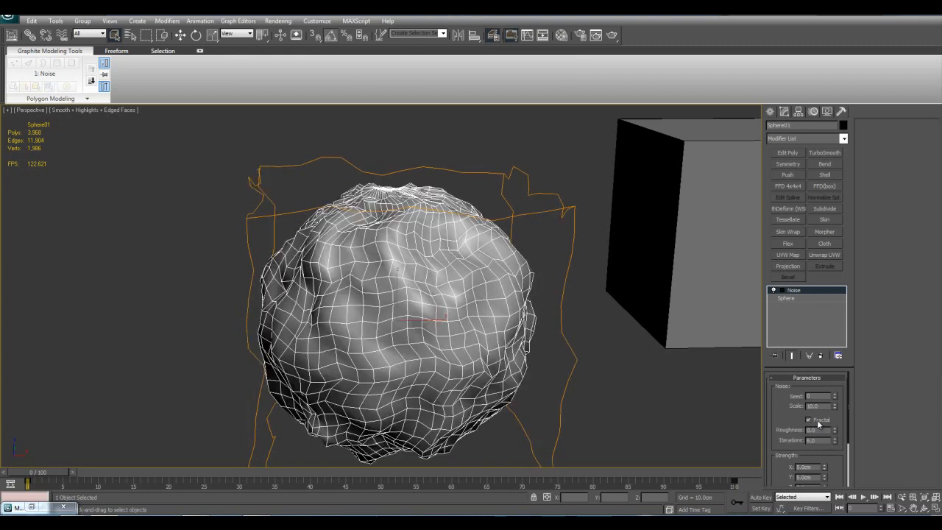
left_click(817, 422)
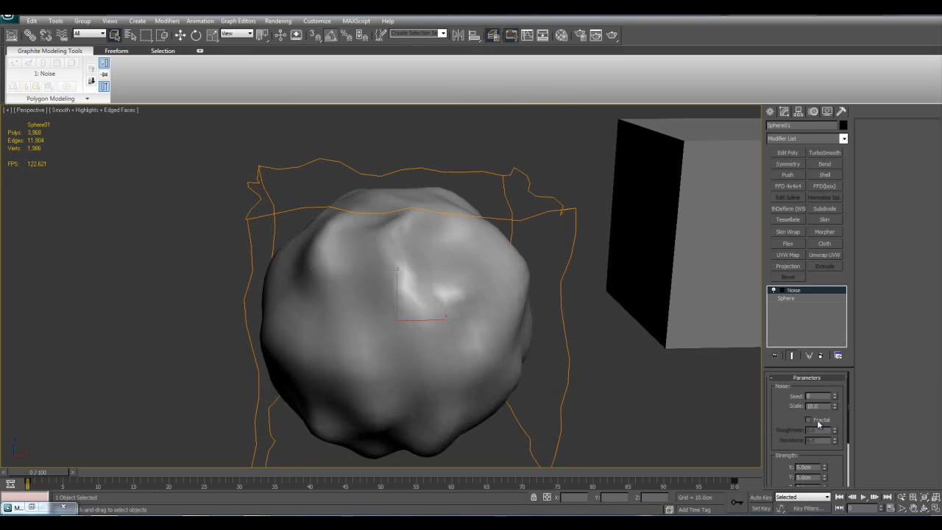
left_click(818, 422)
left_click(819, 421)
left_click(818, 421)
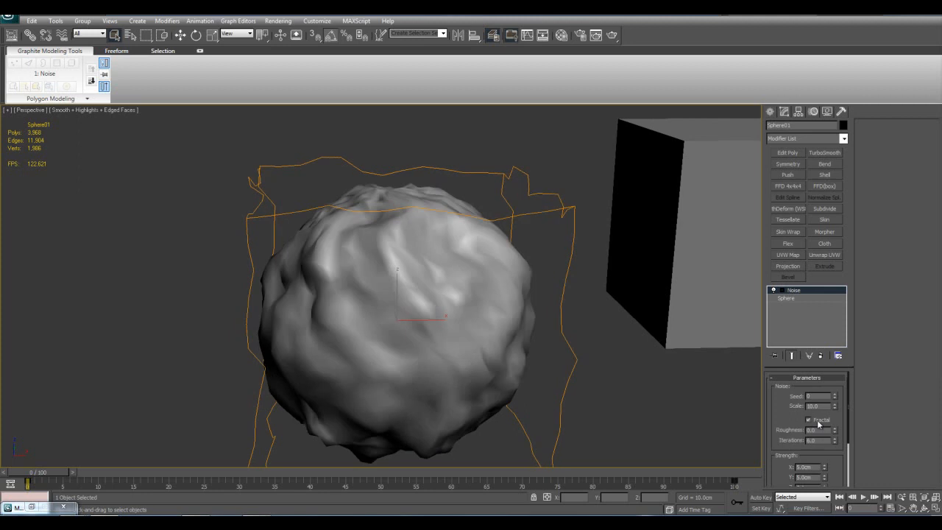
left_click(819, 422)
left_click(818, 422)
left_click(818, 422)
left_click(819, 422)
left_click(818, 421)
left_click(819, 422)
left_click(819, 422)
left_click(819, 422)
middle_click_drag(630, 364, 658, 334)
key("F4")
Step: Apply TurboSmooth above the sphere's Noise modifier and inspect the surface with and without edged faces
left_click(826, 152)
left_click(656, 376)
middle_click_drag(589, 362, 502, 299, "alt")
key("F4")
left_click(503, 298)
middle_click_drag(607, 311, 580, 331, "alt")
key("F4")
scroll(600, 356, "down", 5)
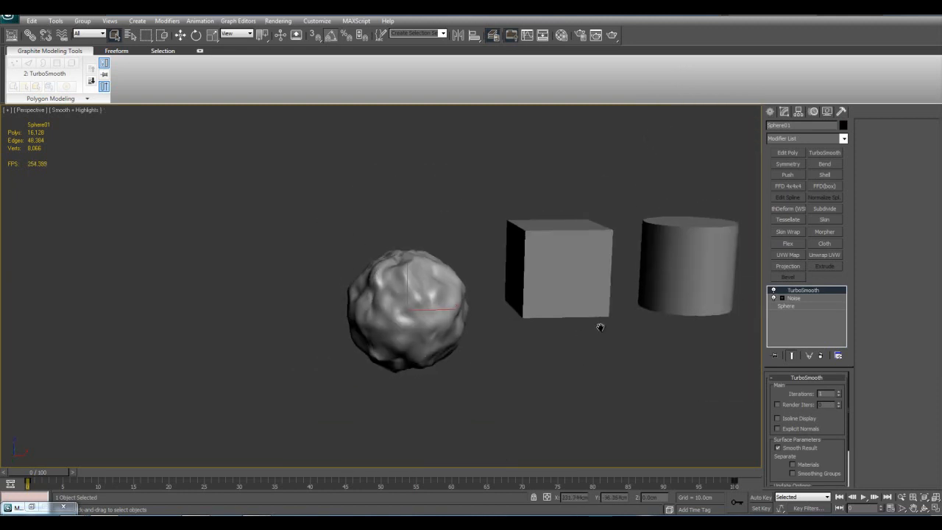
scroll(581, 331, "up", 4)
Step: Delete the TurboSmooth and Noise modifiers from the sphere, with edged faces shown again
key("F4")
right_click(810, 290)
left_click(825, 310)
scroll(802, 329, "down", 3)
scroll(804, 324, "up", 3)
key("F4")
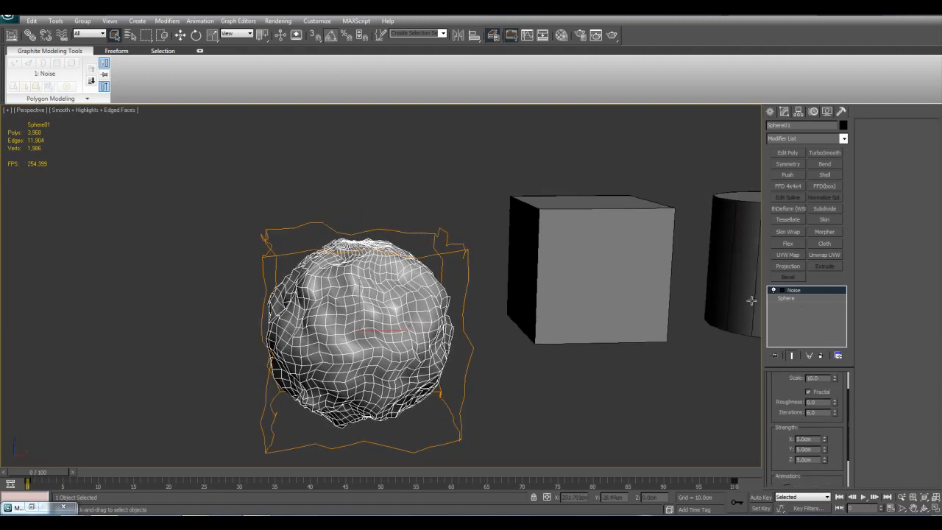
right_click(799, 291)
left_click(818, 310)
Step: Select and frame the box, then apply an Edit Poly modifier to it
left_click(626, 270)
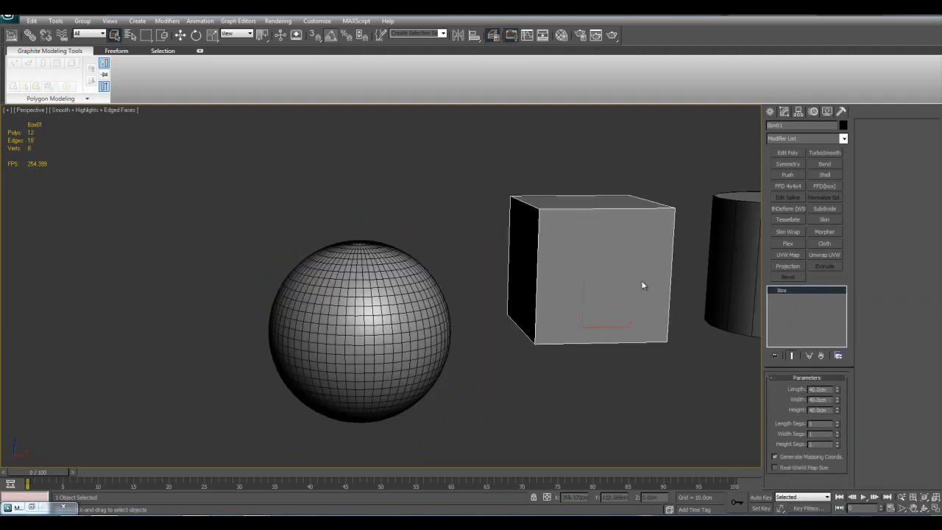
scroll(623, 290, "up", 5)
middle_click_drag(622, 290, 635, 296)
key("z")
left_click(788, 152)
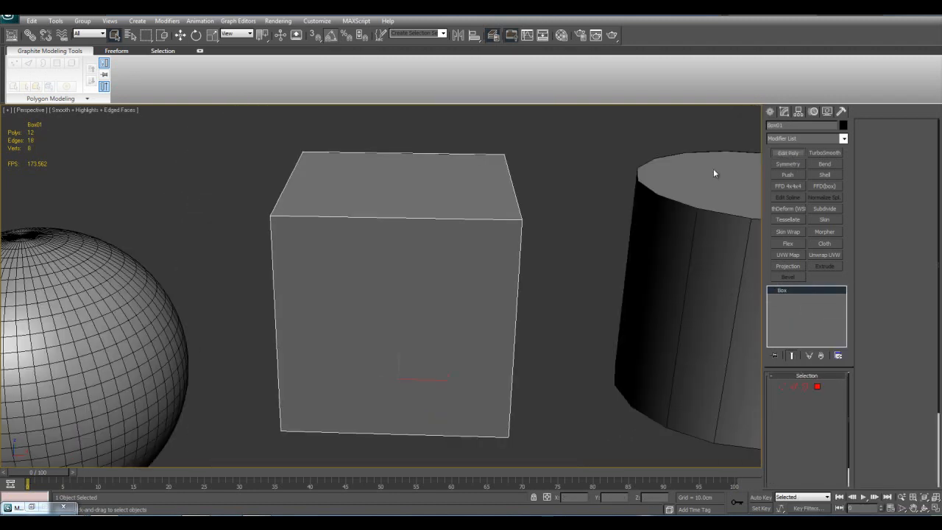
Step: Clear the smoothing groups on all of the box's polygons and leave polygon editing
key("4")
key("ctrl+a")
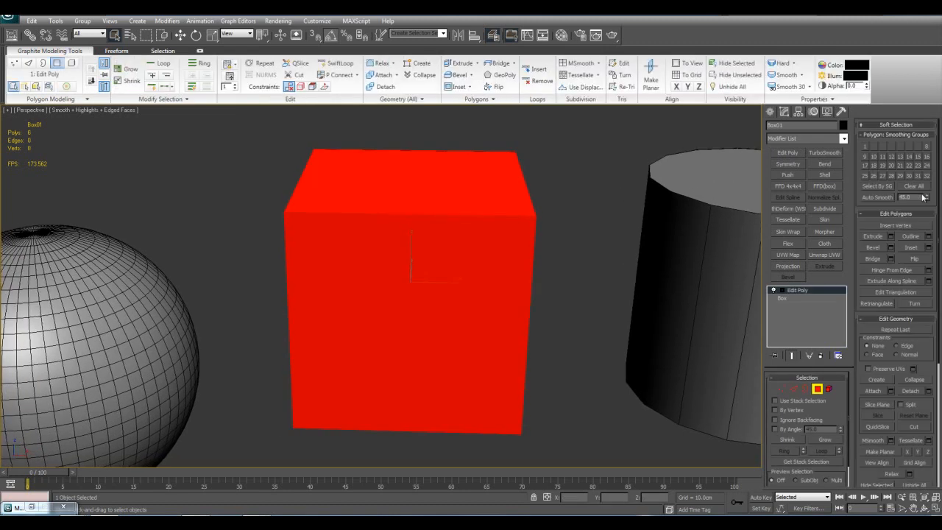
left_click(913, 188)
middle_click_drag(533, 245, 530, 260)
key("4")
Step: Try TurboSmooth on the box, then delete that modifier
left_click(824, 153)
right_click(811, 291)
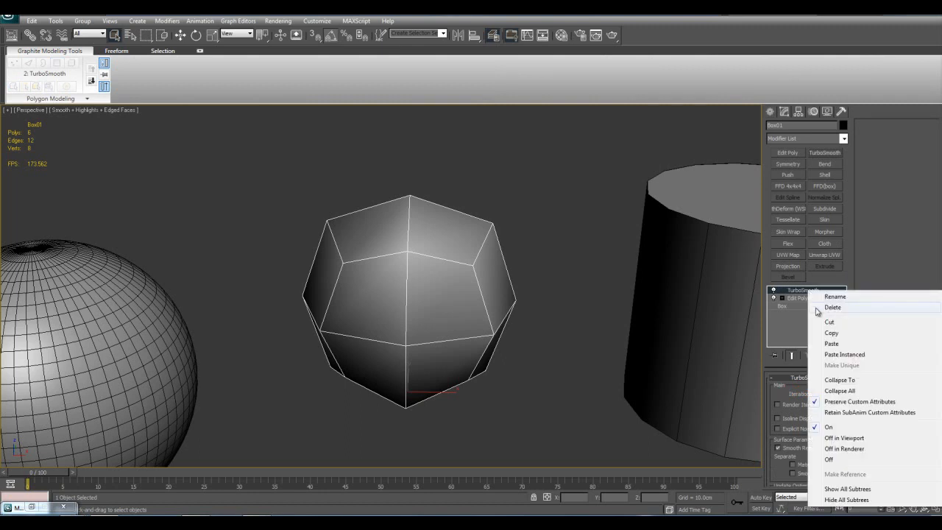
left_click(816, 307)
Step: Apply a Tessellate modifier to the box with tension 0 and 3 iterations, operating on polygons
left_click(787, 219)
scroll(653, 290, "down", 3)
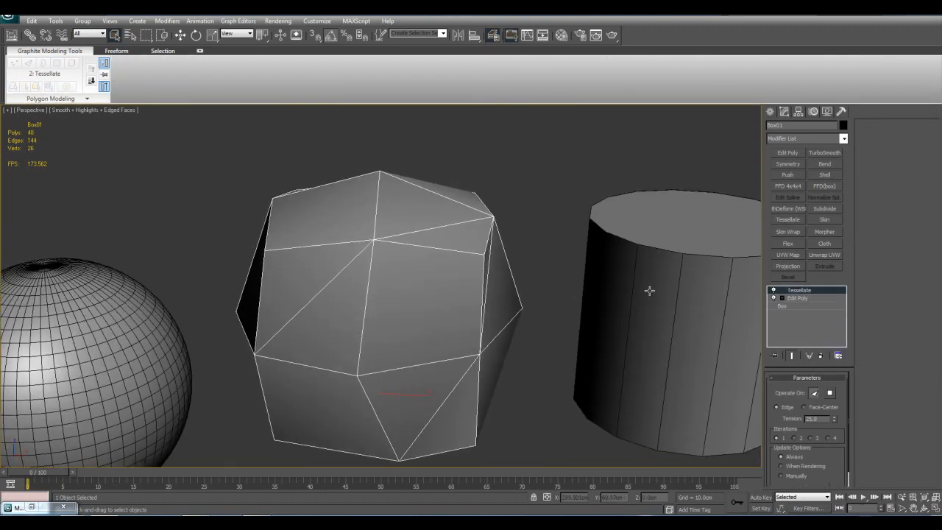
right_click(834, 417)
left_click(800, 438)
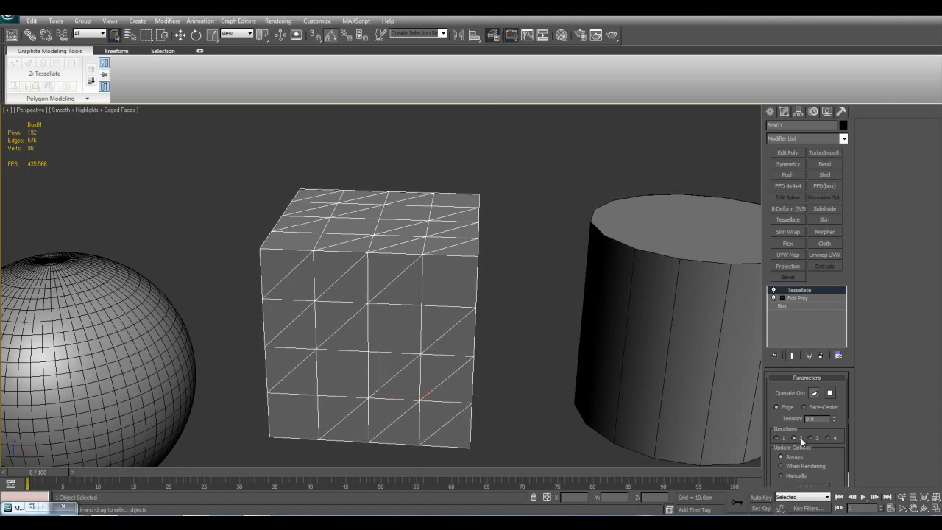
left_click(813, 438)
left_click(830, 393)
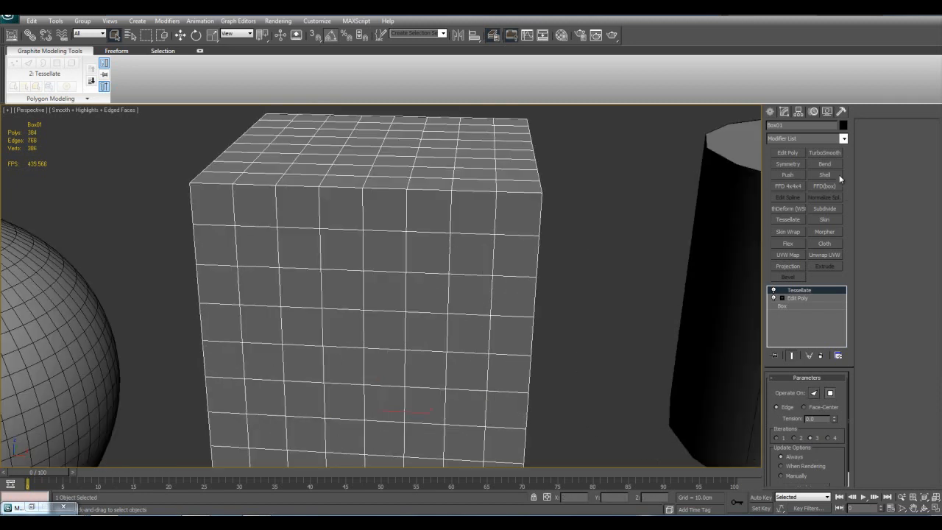
Step: Add a Noise modifier above Tessellate on the box
left_click(844, 140)
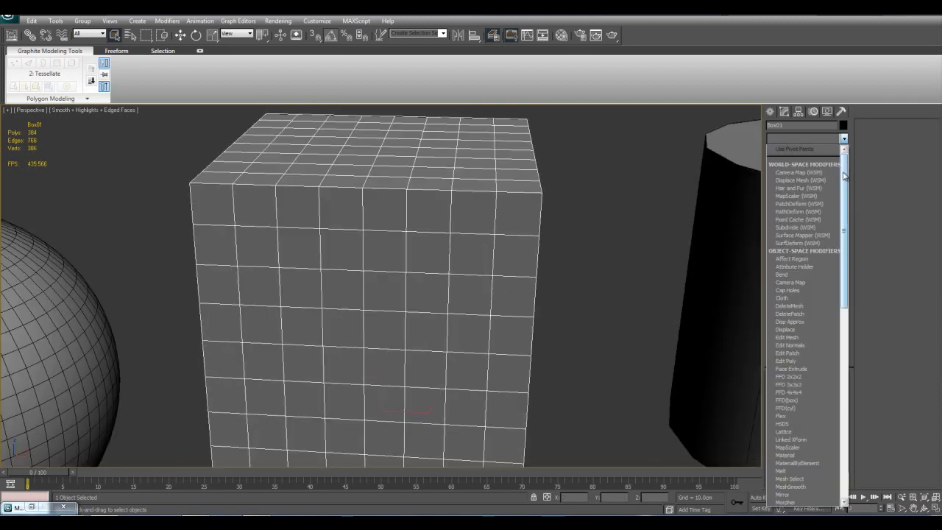
left_click_drag(844, 179, 844, 243)
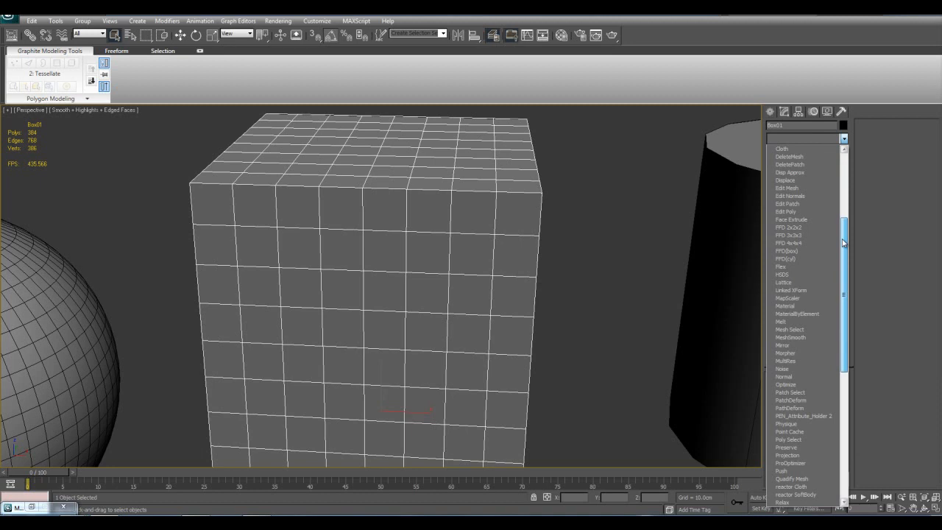
left_click(798, 367)
middle_click_drag(617, 296, 618, 302)
scroll(618, 302, "down", 2)
Step: Set the box's Noise strength to 1 cm on its axes and reduce the noise scale to 4
left_click_drag(815, 467, 740, 467)
type("1")
key("Tab")
mouse_move(832, 478)
left_mouse_down()
mouse_move(837, 407)
mouse_move(840, 473)
left_mouse_up()
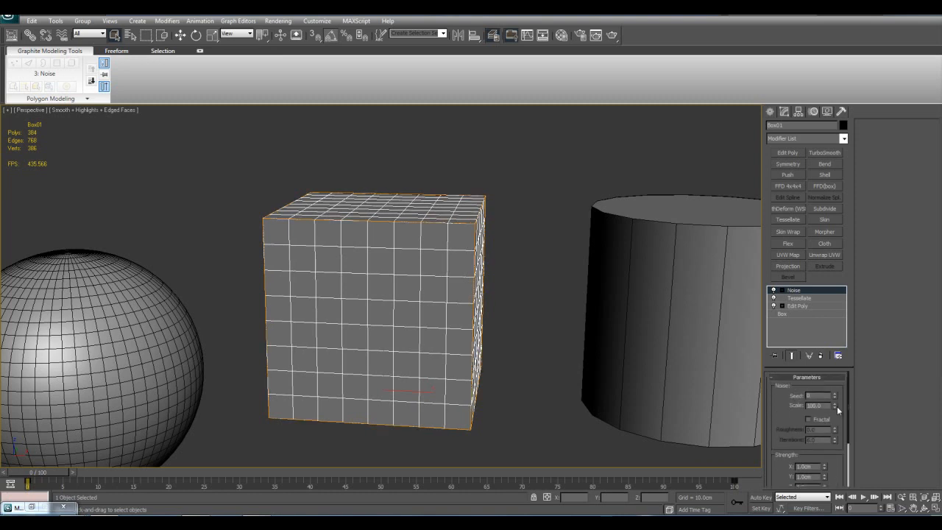
left_click_drag(835, 417, 837, 450)
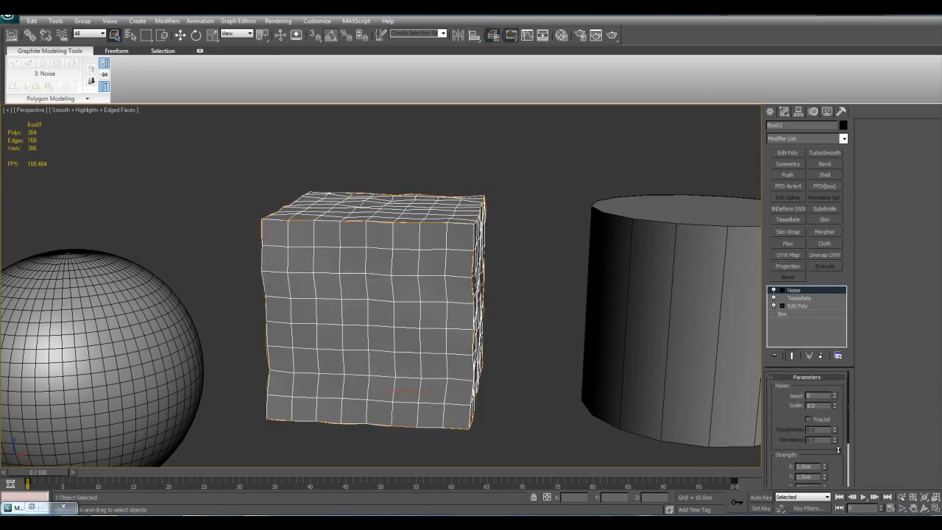
Step: Deselect the box and examine its noisy surface up close with edged faces on and off
key("F4")
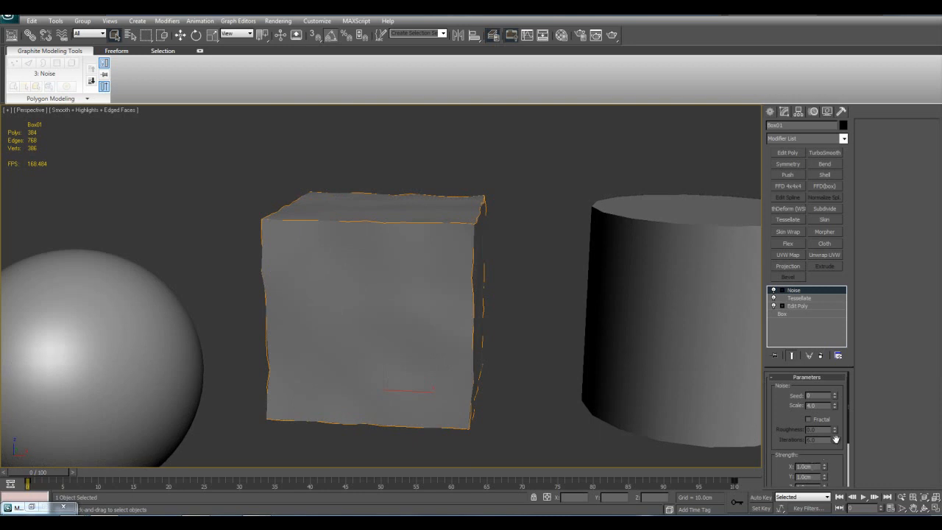
left_click(591, 279)
middle_click_drag(591, 279, 532, 267, "alt")
scroll(540, 301, "down", 3)
key("F4")
middle_click_drag(541, 303, 538, 291)
scroll(538, 291, "up", 3)
key("F4")
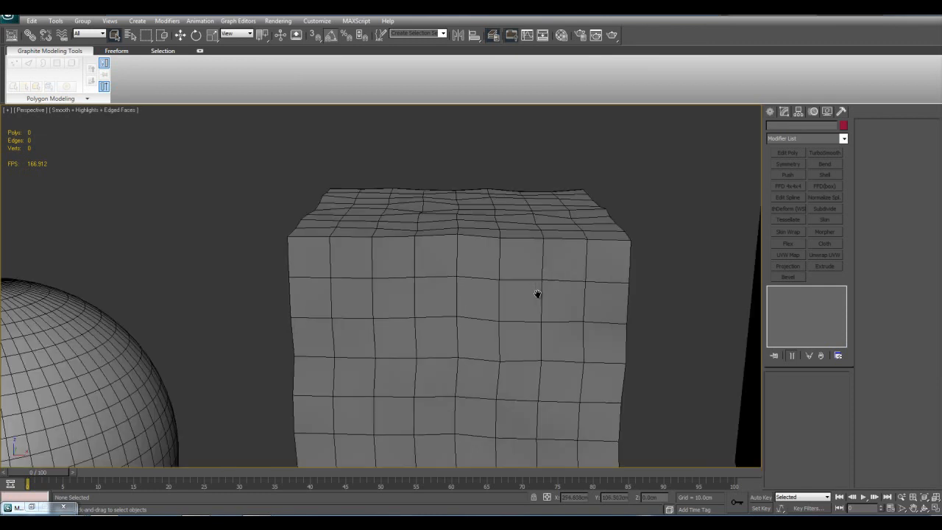
Step: Insert an Edit Poly modifier between the box's Tessellate and Noise, and select the top polygons by a 45-degree angle to confine the noise
left_click(488, 291)
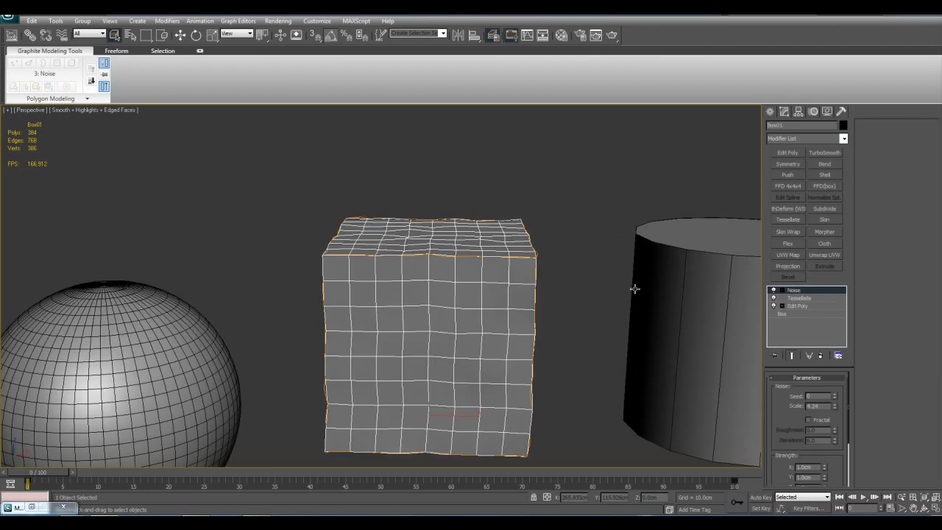
left_click(804, 298)
left_click(787, 152)
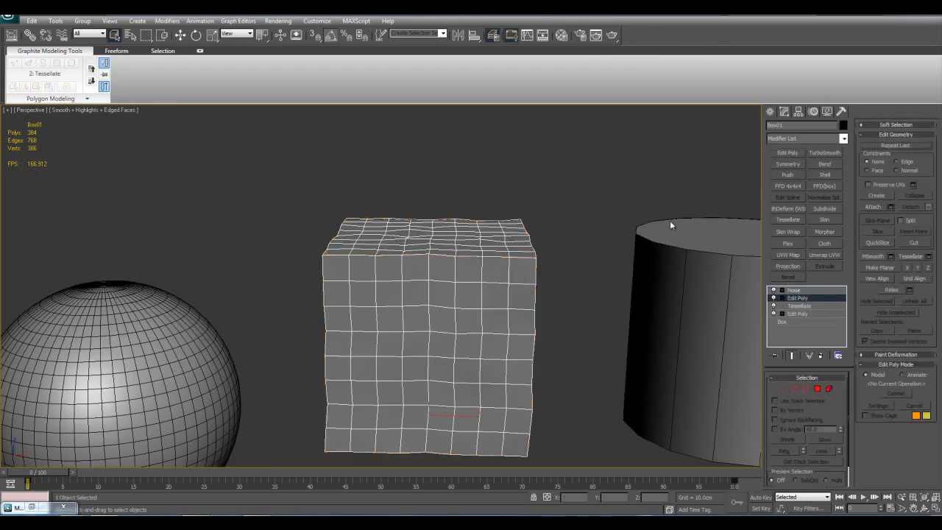
middle_click_drag(669, 217, 674, 232)
key("4")
scroll(692, 228, "up", 3)
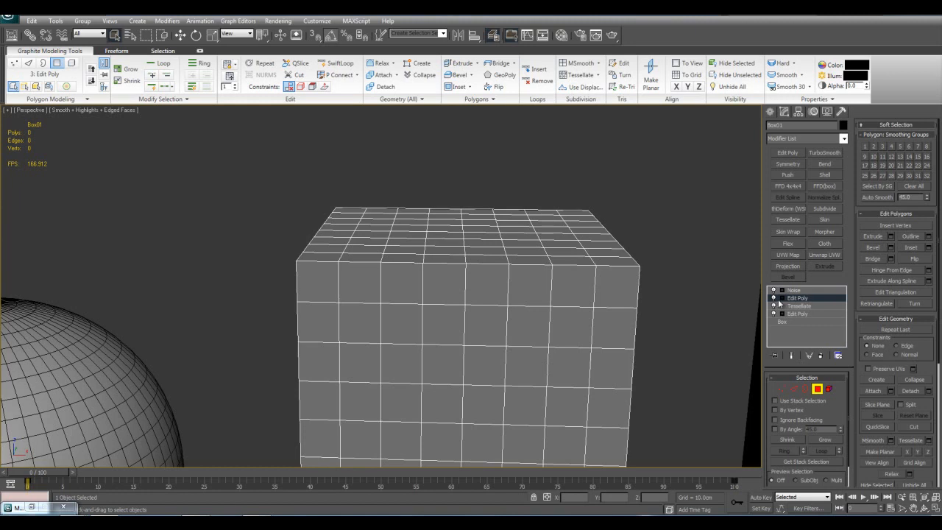
left_click(795, 433)
left_click(611, 250)
left_click(795, 292)
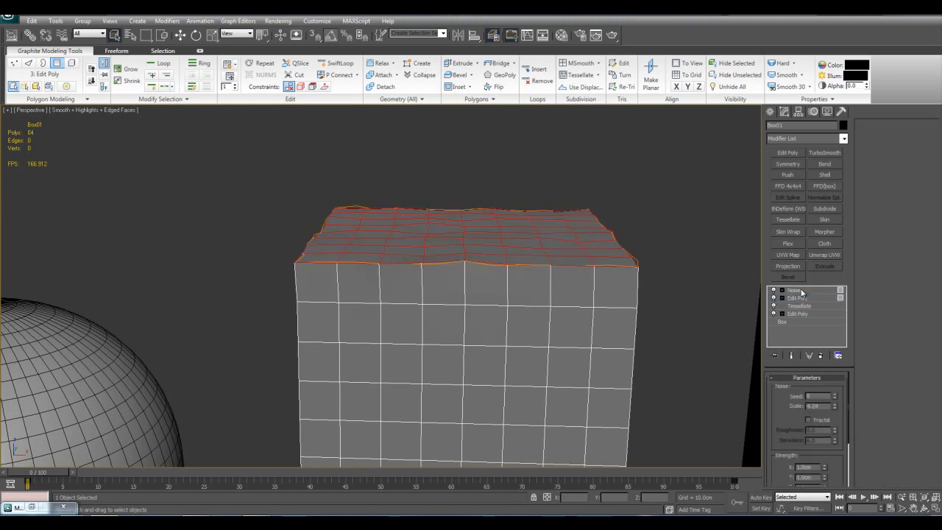
Step: Examine the noise on the box's top face from several angles with edged faces on and off
middle_click_drag(659, 269, 603, 322)
left_click(628, 284)
key("F4")
middle_click_drag(474, 267, 507, 317)
scroll(483, 265, "down", 5)
middle_click_drag(416, 299, 463, 273, "alt")
key("F4")
scroll(468, 281, "up", 4)
left_click(485, 298)
scroll(508, 312, "down", 2)
middle_click_drag(517, 317, 702, 356)
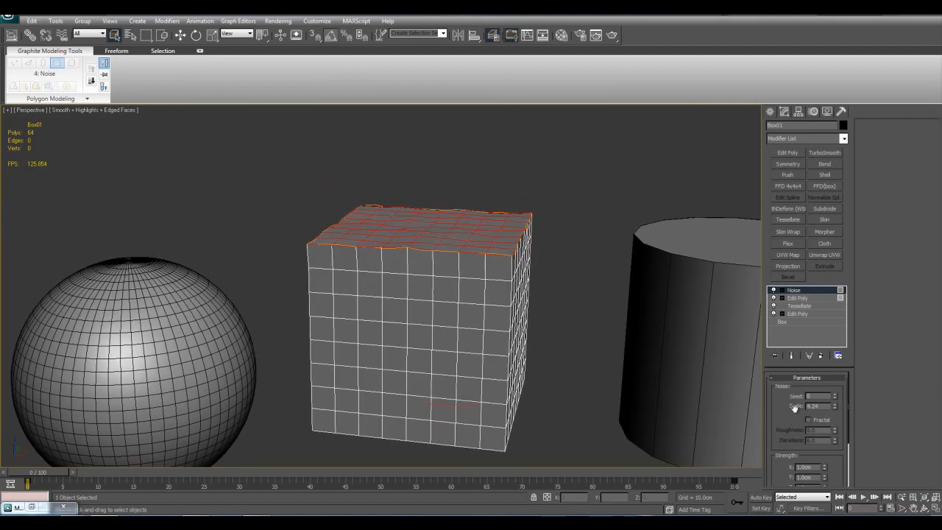
Step: Reduce the box's Noise scale to about 0.763 and set its Tessellate iterations to 4
mouse_move(835, 409)
left_mouse_down()
mouse_move(834, 454)
mouse_move(833, 396)
left_mouse_up()
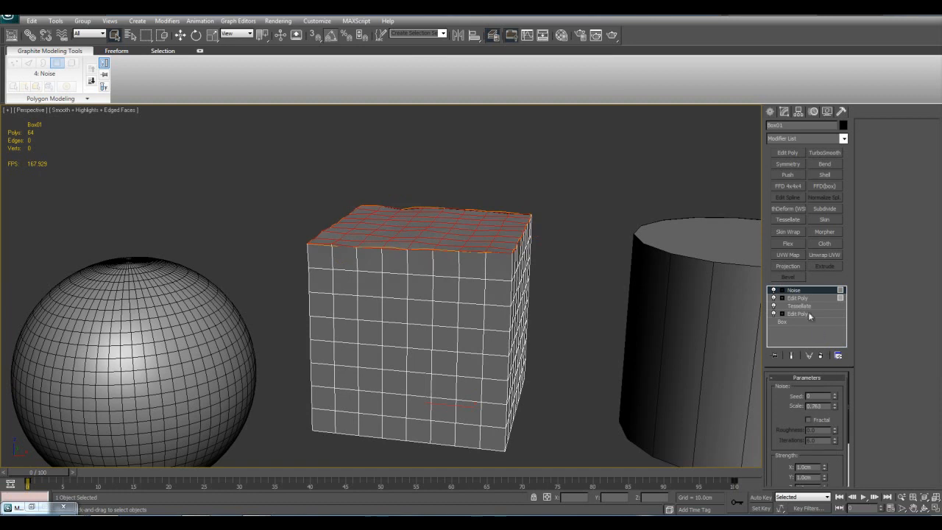
left_click(804, 305)
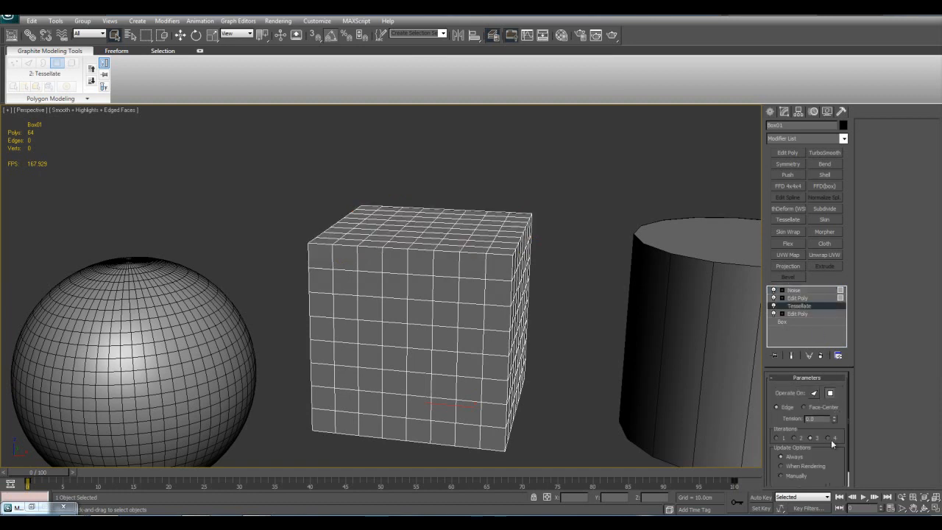
left_click(831, 439)
left_click(795, 290)
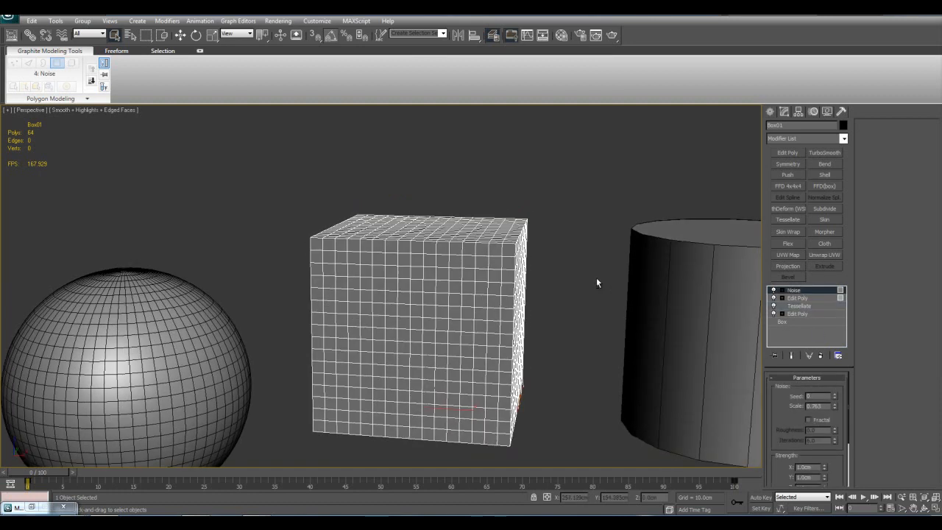
Step: Reselect all polygons on the box's top face in the upper Edit Poly modifier and return to Noise
left_click(799, 298)
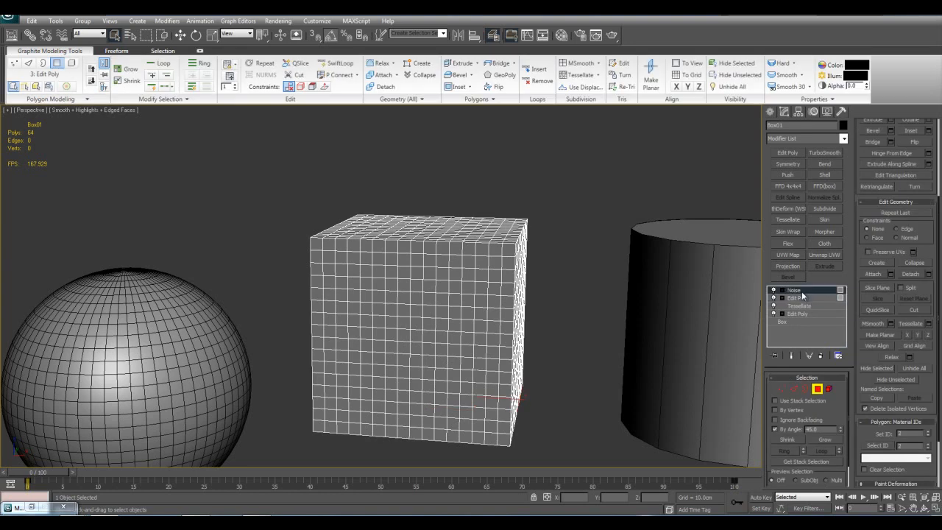
left_click(797, 290)
left_click(802, 298)
left_click(782, 298)
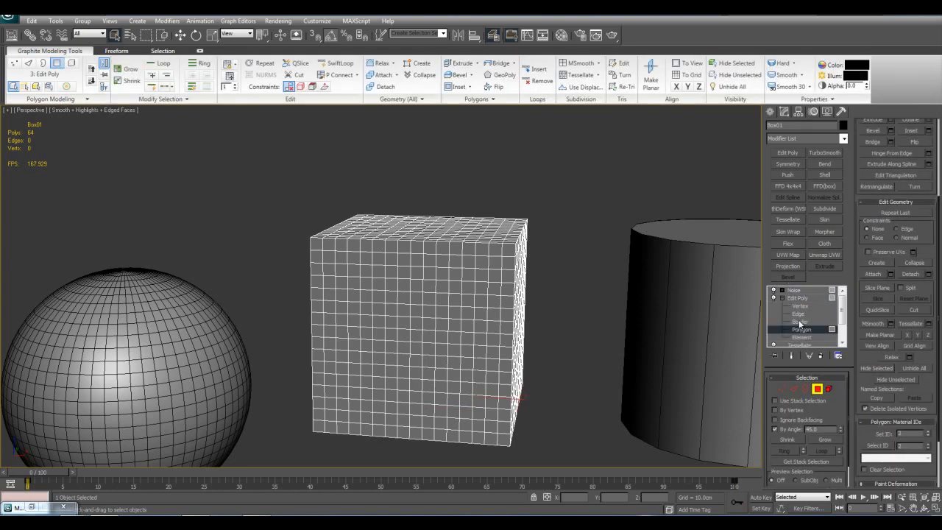
left_click(472, 216)
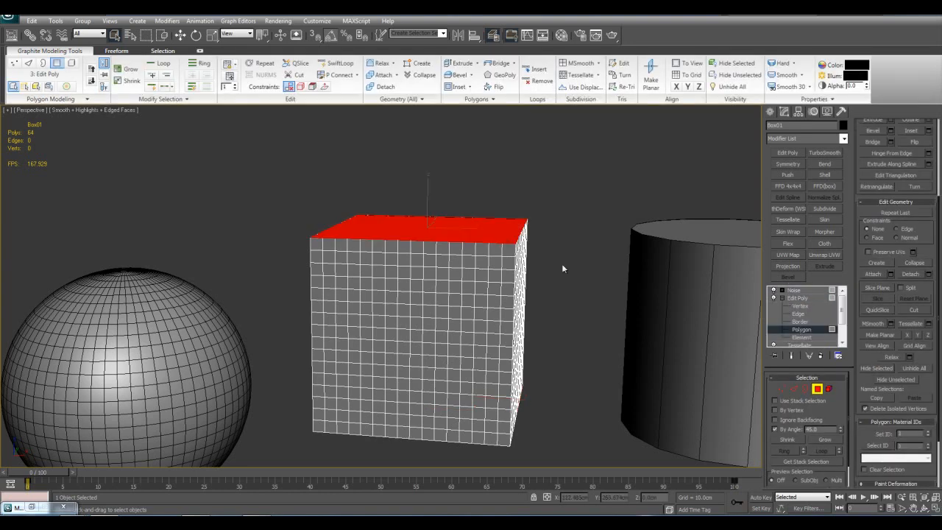
left_click(795, 290)
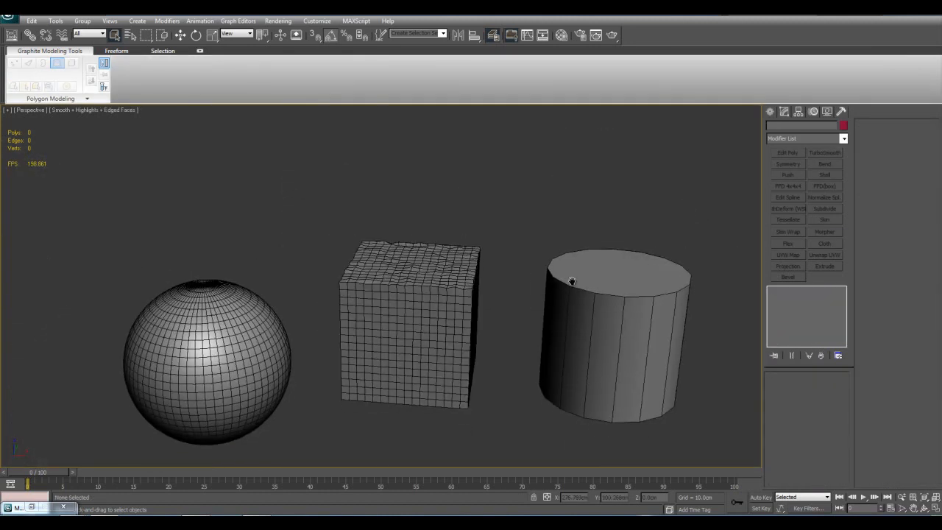
Step: Delete every modifier from the box, leaving only the base primitive
left_click(426, 286)
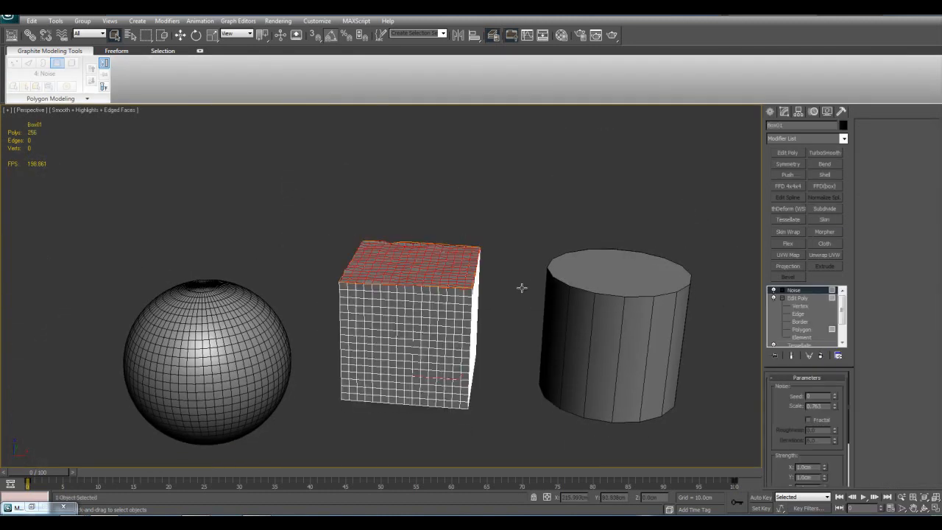
left_click(783, 299)
left_click(797, 313, "shift")
right_click(797, 314)
left_click(820, 129)
middle_click_drag(577, 217, 534, 221)
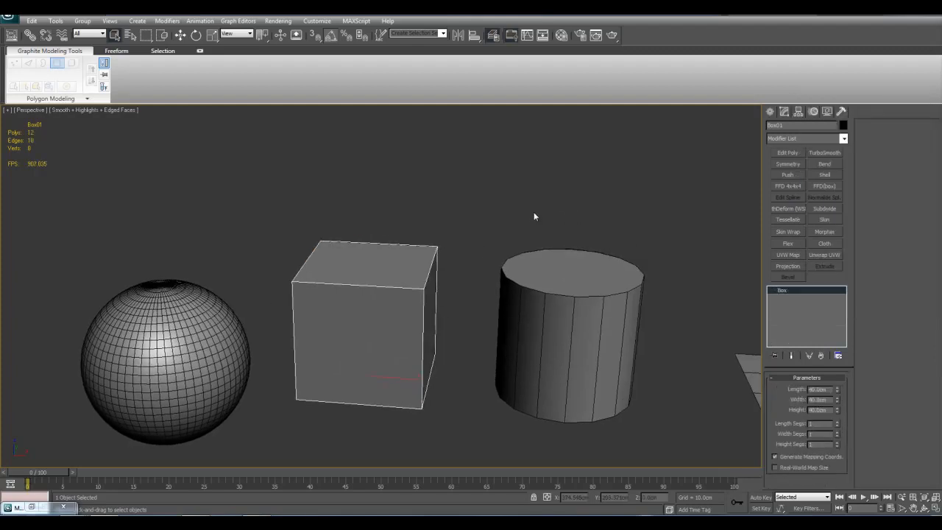
Step: Clone the plane along its X axis as a single independent copy beside the original
middle_click_drag(596, 253, 551, 242)
middle_click_drag(594, 307, 412, 242)
scroll(597, 302, "up", 5)
scroll(587, 313, "down", 4)
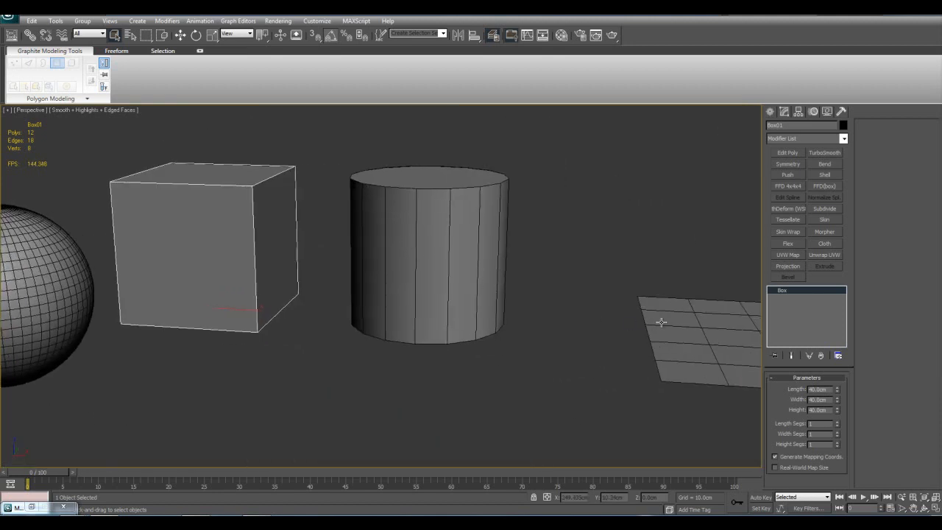
middle_click_drag(661, 322, 442, 270)
left_click(530, 286)
key("w")
scroll(420, 294, "down", 4)
scroll(408, 301, "up", 2)
left_click_drag(410, 307, 625, 320, "shift")
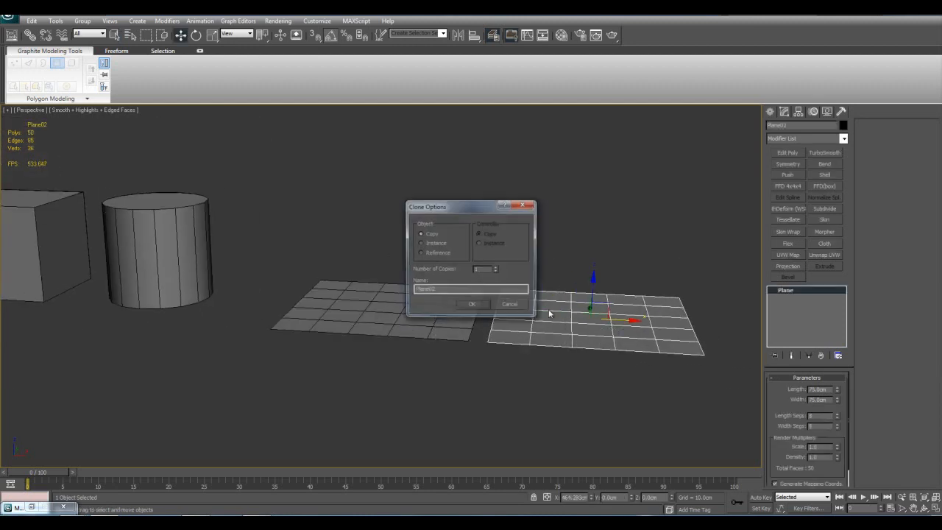
left_click(474, 304)
Step: Apply a Tessellate modifier to the copied plane with its tension set to 0
key("z")
middle_click_drag(536, 304, 465, 247, "alt")
middle_click_drag(575, 327, 515, 261, "alt")
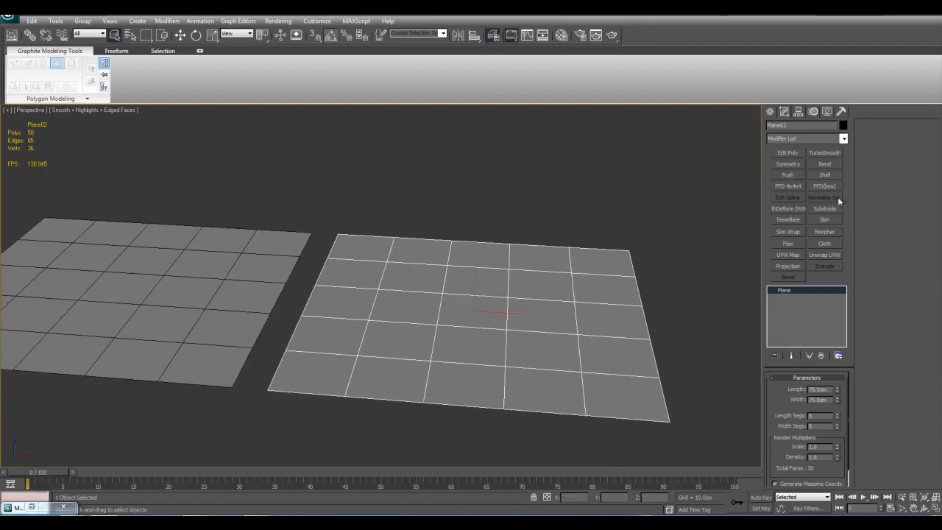
left_click(788, 220)
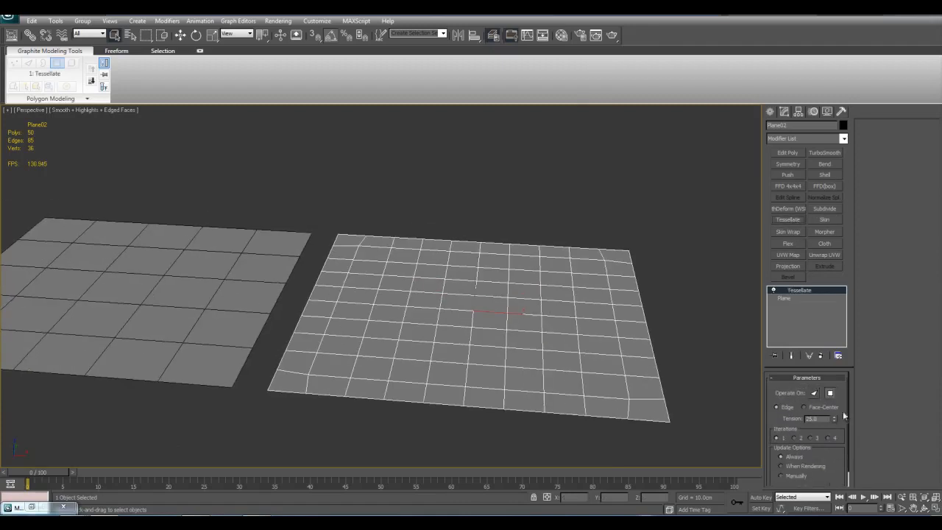
right_click(834, 420)
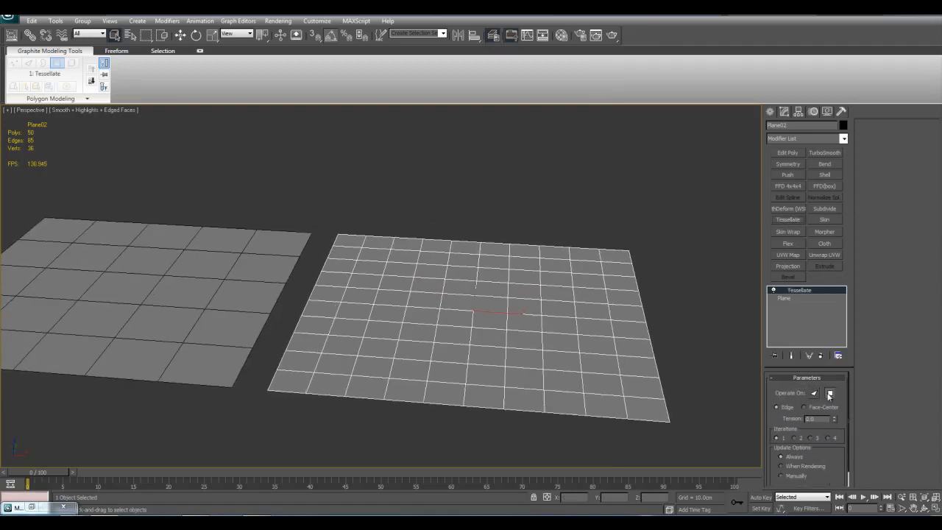
Step: Add an FFD 4x4x4 modifier to the copied plane and raise the control points along one side edge
left_click(796, 188)
middle_click_drag(412, 199, 435, 204)
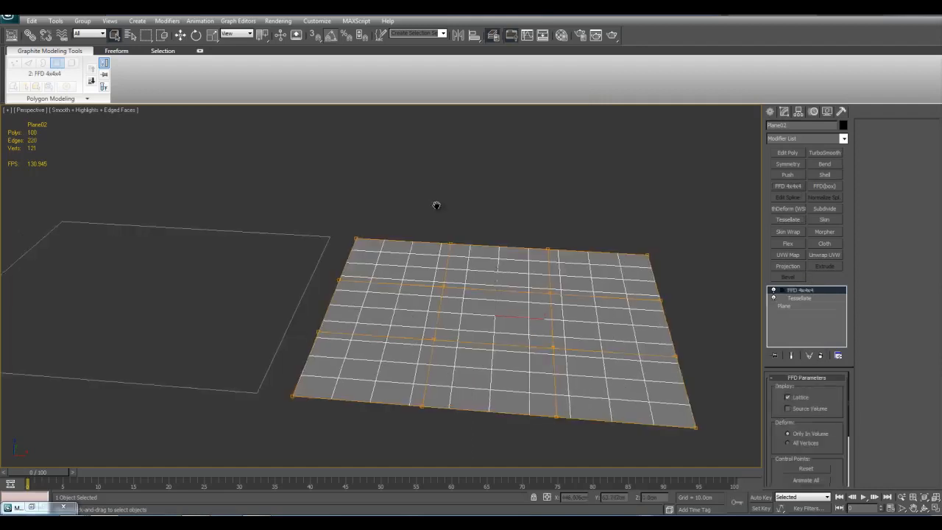
scroll(430, 206, "down", 3)
key("1")
left_click_drag(274, 230, 370, 404)
key("w")
middle_click_drag(370, 326, 368, 310, "alt")
left_click_drag(369, 310, 369, 219)
Step: Adjust more FFD control points to bend the copied plane into a curved sheet, and leave control point editing
middle_click_drag(368, 219, 442, 280, "alt")
left_click_drag(331, 252, 332, 253)
middle_click_drag(332, 253, 341, 218, "alt")
left_click_drag(351, 220, 383, 234)
middle_click_drag(383, 235, 373, 328, "alt")
left_click_drag(322, 375, 420, 446)
middle_click_drag(419, 446, 434, 359, "alt")
middle_click_drag(374, 380, 364, 371)
left_click_drag(389, 385, 439, 437)
key("1")
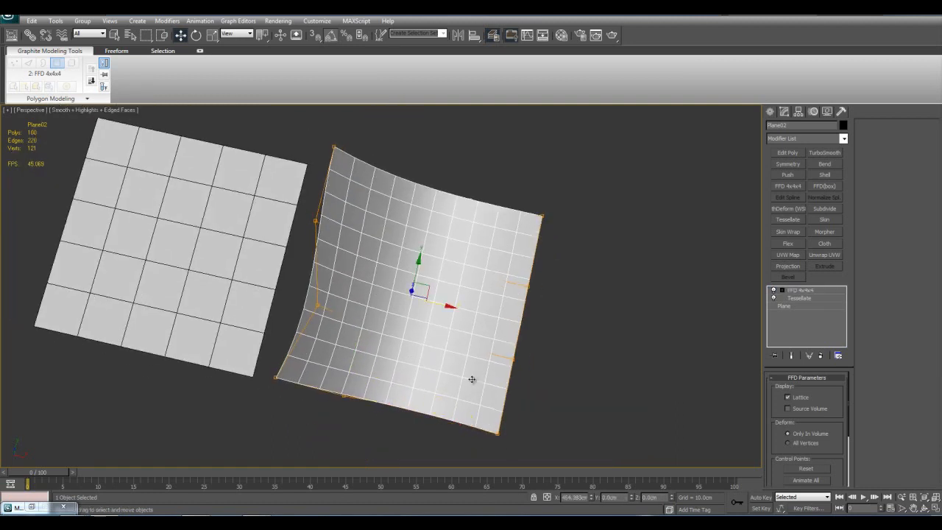
key("q")
Step: Add an Edit Poly modifier above the FFD and select the row of vertices along the plane's raised edge
scroll(591, 337, "up", 2)
left_click(592, 287)
middle_click_drag(591, 337, 583, 259, "alt")
left_click(528, 297)
middle_click_drag(527, 297, 594, 327)
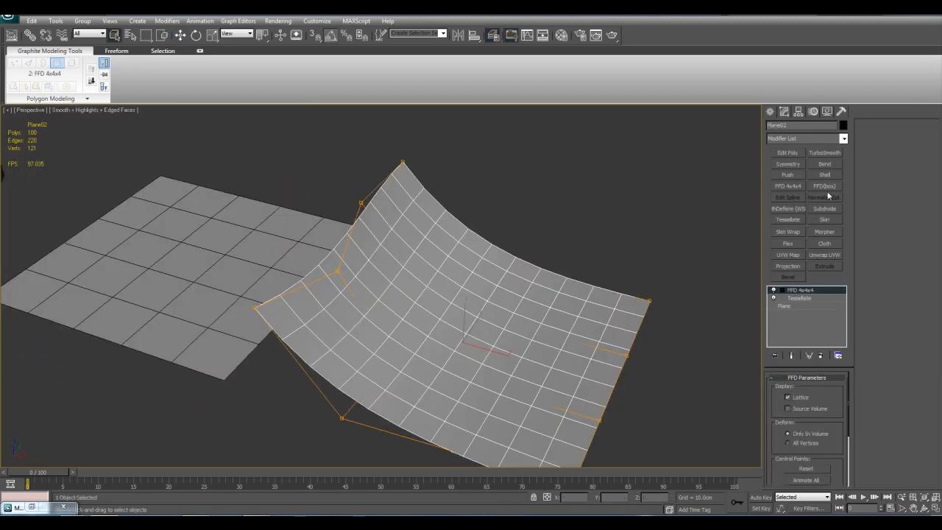
left_click(787, 152)
middle_click_drag(575, 221, 445, 240, "alt")
left_click_drag(185, 204, 581, 264)
middle_click_drag(603, 284, 611, 289, "alt")
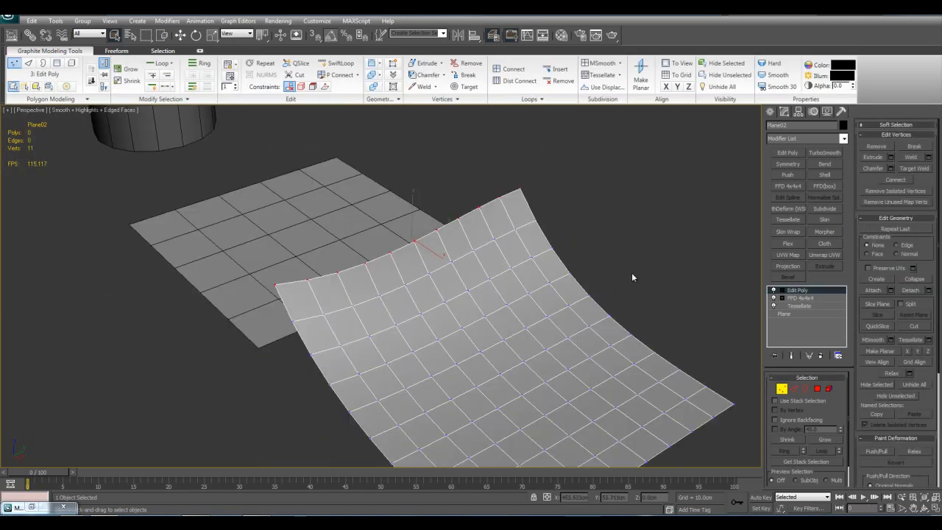
Step: Enable soft selection for the edge vertices with a falloff of 38 cm and a pinch of about -0.52
left_click(896, 124)
left_click(865, 136)
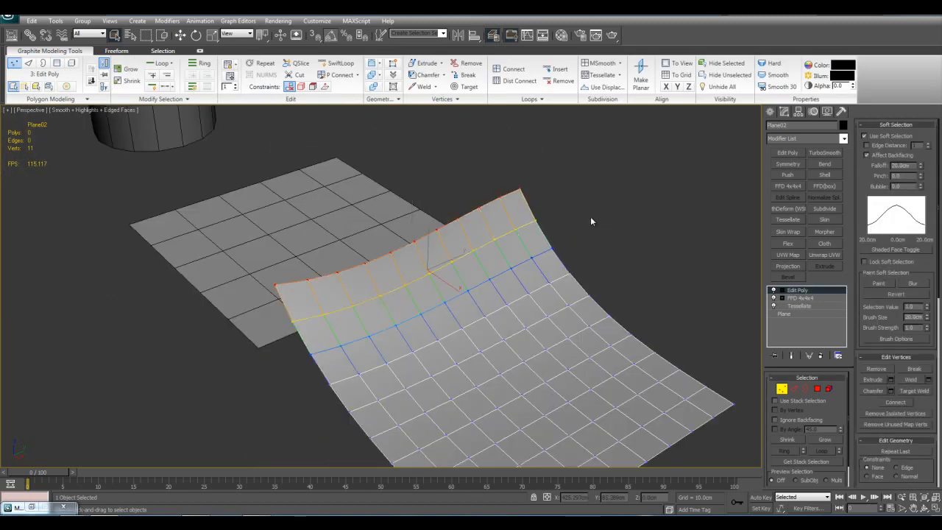
middle_click_drag(699, 185, 666, 190, "alt")
left_click_drag(920, 169, 925, 120)
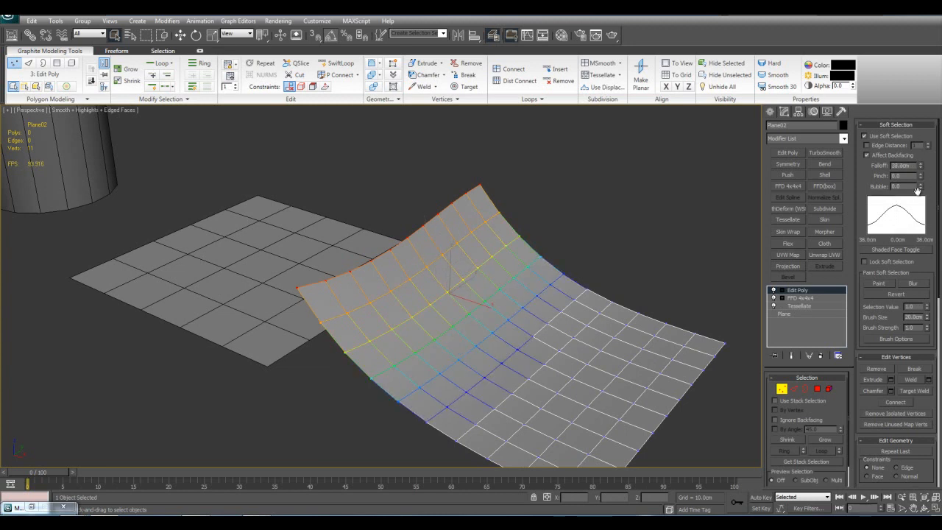
left_click_drag(920, 176, 903, 197)
middle_click_drag(627, 228, 658, 205, "alt")
Step: Add a Noise modifier to the soft-selected plane with strength 3 cm on its axes and scale 4
left_click(843, 140)
scroll(835, 240, "down", 3)
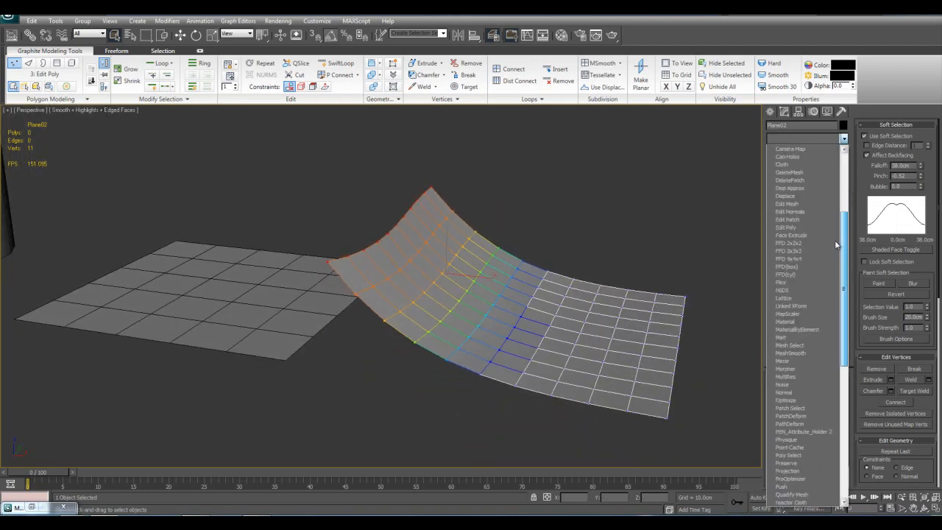
left_click(804, 386)
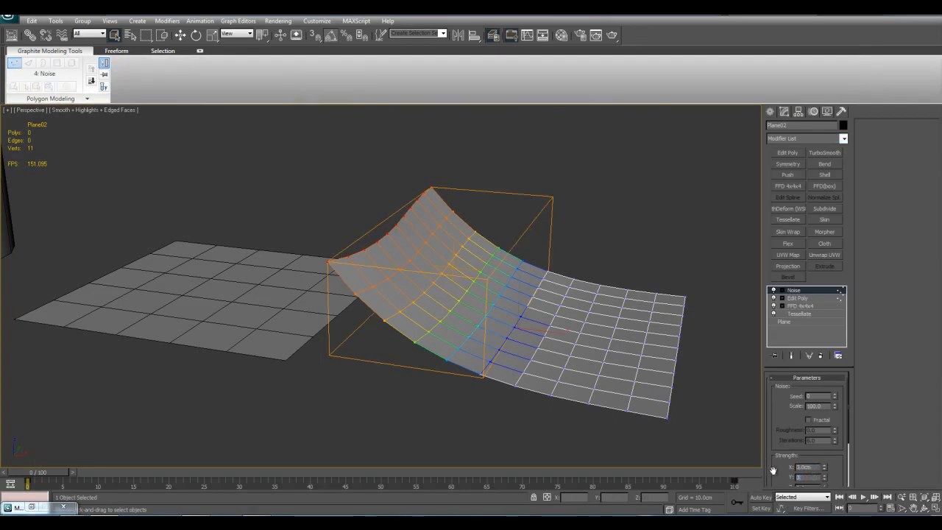
scroll(773, 469, "down", 1)
scroll(810, 427, "up", 1)
left_click_drag(834, 398, 834, 445)
Step: Add a TurboSmooth modifier to the curved plane and place it beneath Edit Poly in the stack
left_click(801, 297)
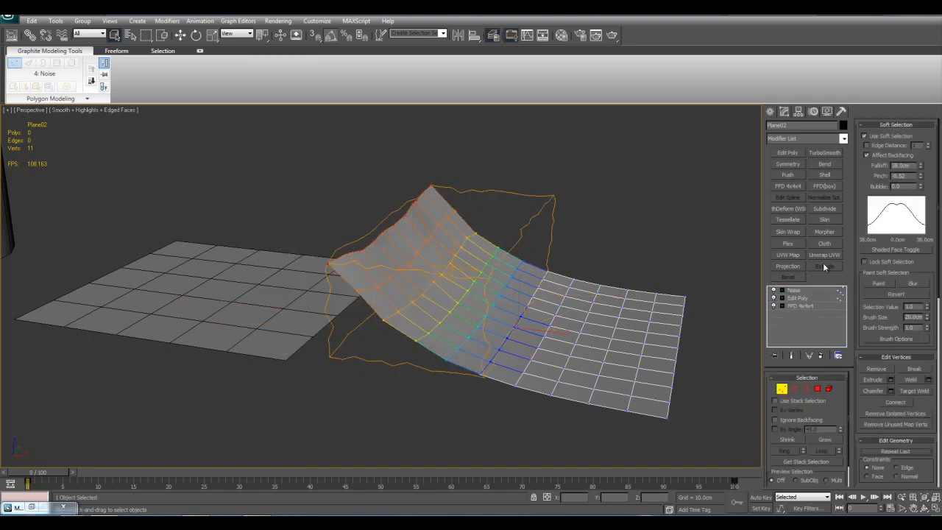
left_click(824, 152)
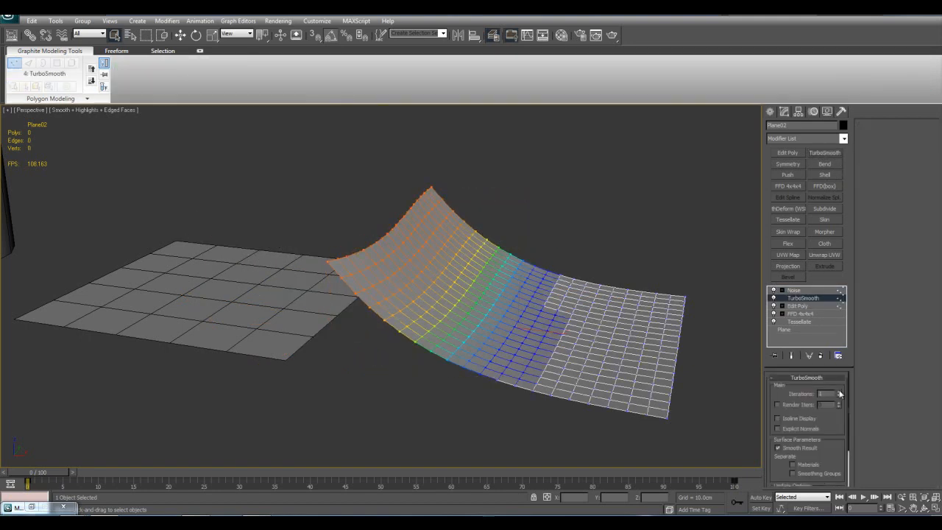
left_click(794, 290)
key("F4")
left_click(810, 297)
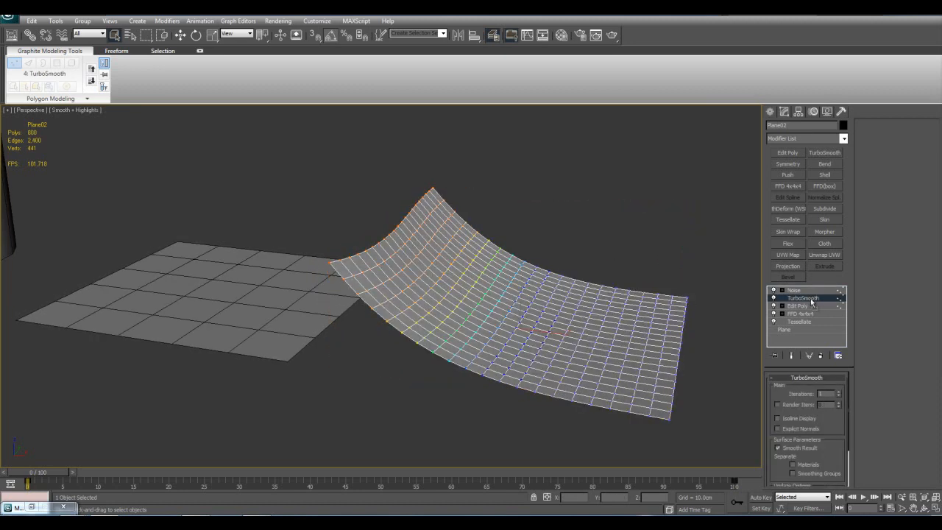
left_click(809, 307)
key("F4")
Step: Isolate the curved noisy plane from the other objects
left_click(673, 267)
middle_click_drag(549, 241, 423, 273, "alt")
scroll(538, 276, "down", 3)
key("F4")
left_click(476, 297)
key("alt+q")
Step: Examine how the noise fades across the isolated plane with edged faces on and off
left_click(536, 270)
key("F4")
scroll(513, 263, "up", 3)
scroll(437, 309, "down", 5)
middle_click_drag(422, 272, 379, 221)
scroll(445, 274, "up", 3)
key("F4")
scroll(473, 288, "up", 4)
left_click(458, 284)
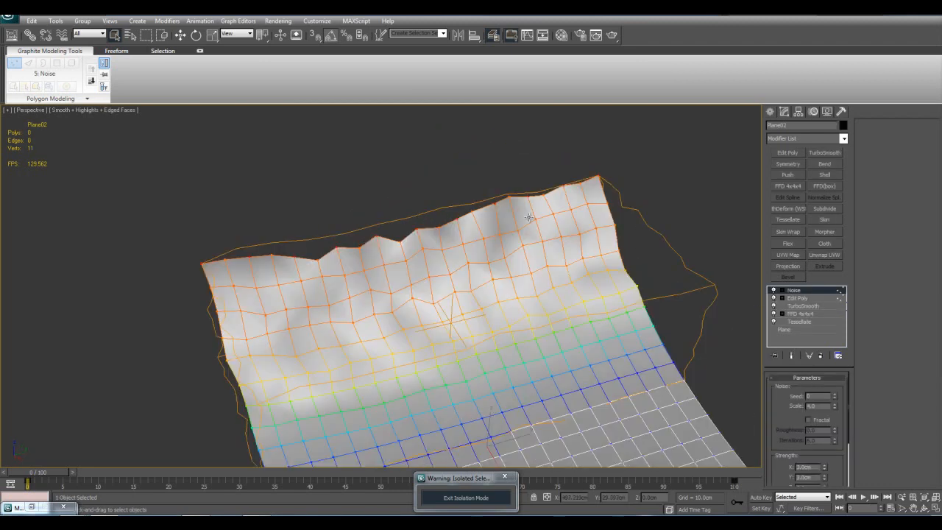
middle_click_drag(357, 277, 465, 265, "alt")
middle_click_drag(496, 293, 515, 289, "alt")
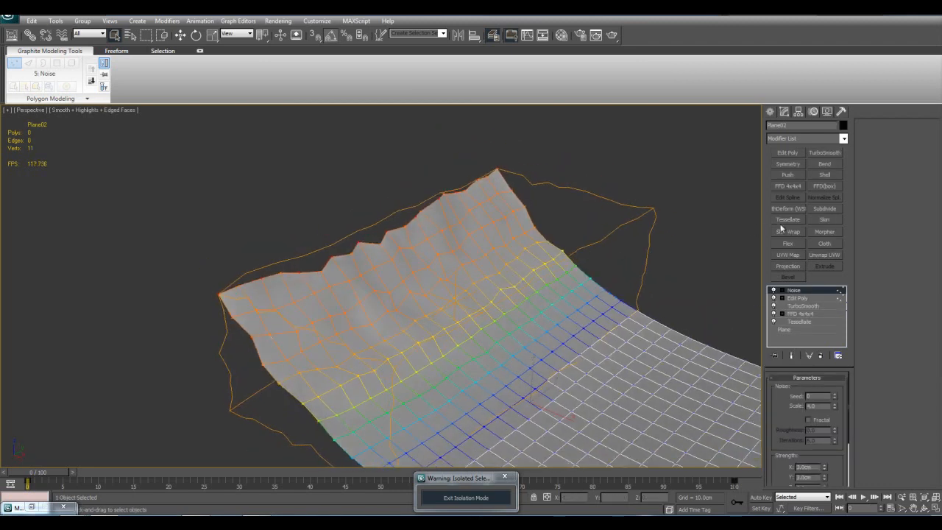
Step: Apply a Shell modifier to the isolated plane with an outer amount of 1 cm
left_click(824, 177)
middle_click_drag(594, 225, 571, 284, "alt")
left_click(557, 225)
left_click(494, 325)
Step: Examine the shelled plane's thickness and wavy edge from several angles with edged faces on and off
middle_click_drag(494, 325, 383, 285, "alt")
key("F4")
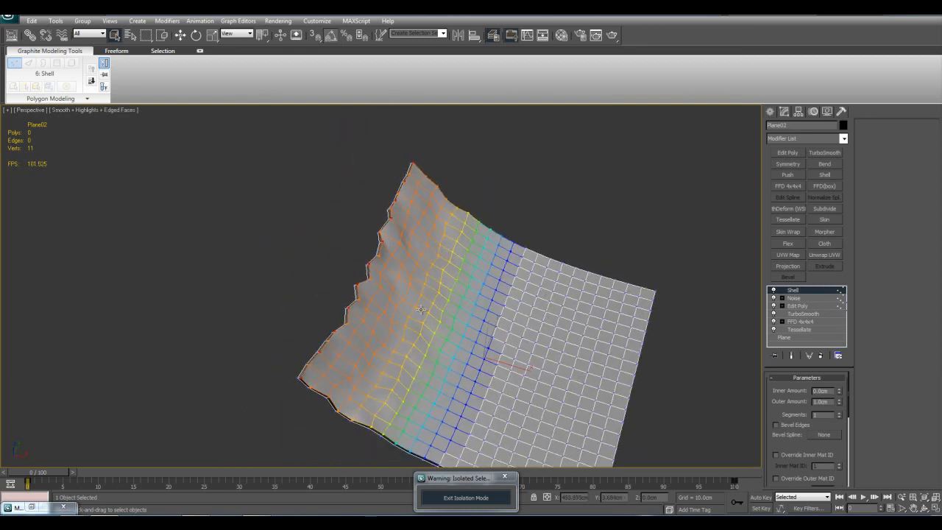
left_click(601, 221)
key("F4")
middle_click_drag(601, 221, 463, 253, "alt")
scroll(502, 248, "up", 3)
key("F4")
left_click(478, 312)
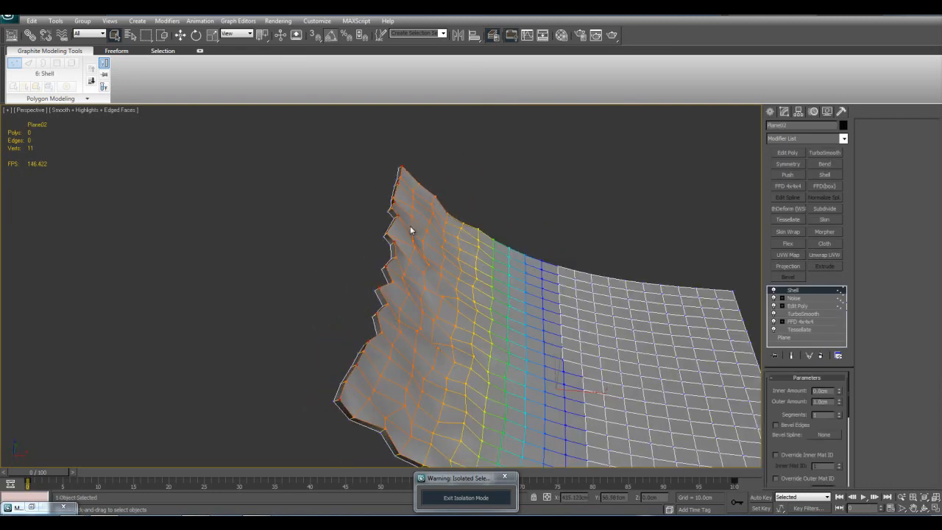
middle_click_drag(407, 327, 471, 316, "alt")
key("F4")
left_click(602, 226)
key("F4")
middle_click_drag(602, 226, 522, 358, "alt")
scroll(521, 359, "down", 3)
key("F4")
key("F4")
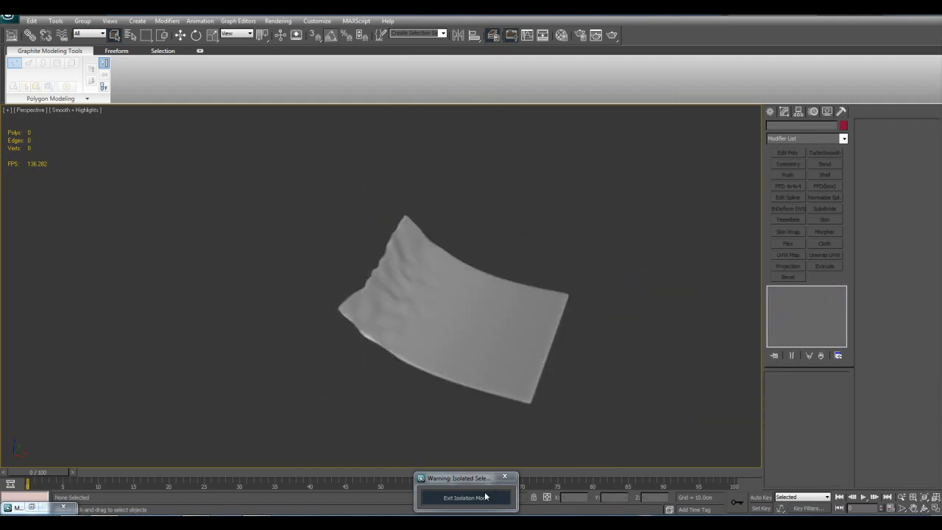
Step: Exit isolation mode, turn edged faces back on and select the original flat plane
left_click(487, 494)
key("F4")
left_click(477, 368)
middle_click_drag(473, 362, 551, 343, "alt")
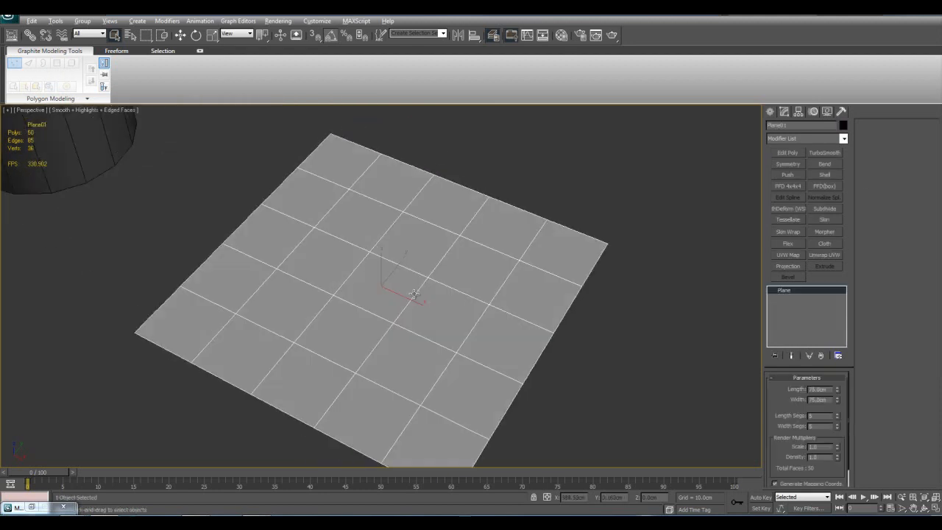
middle_click_drag(414, 294, 934, 291, "alt")
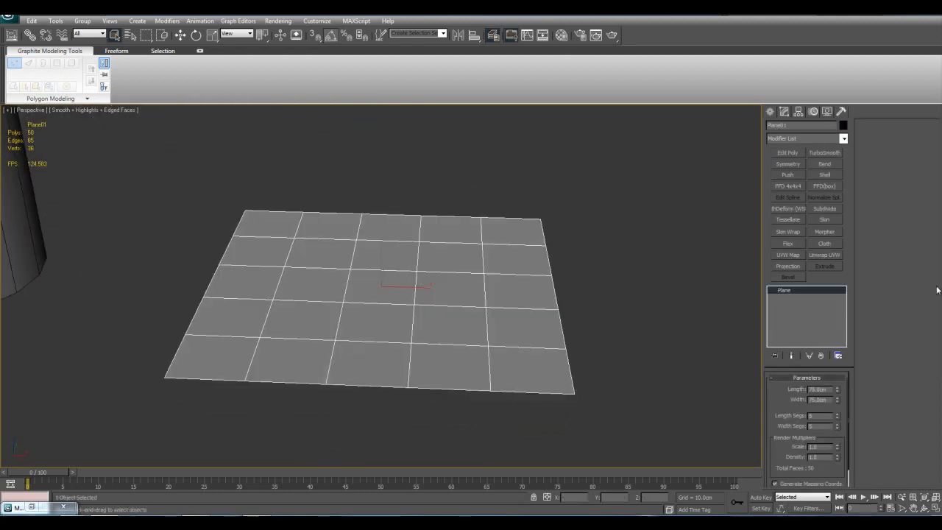